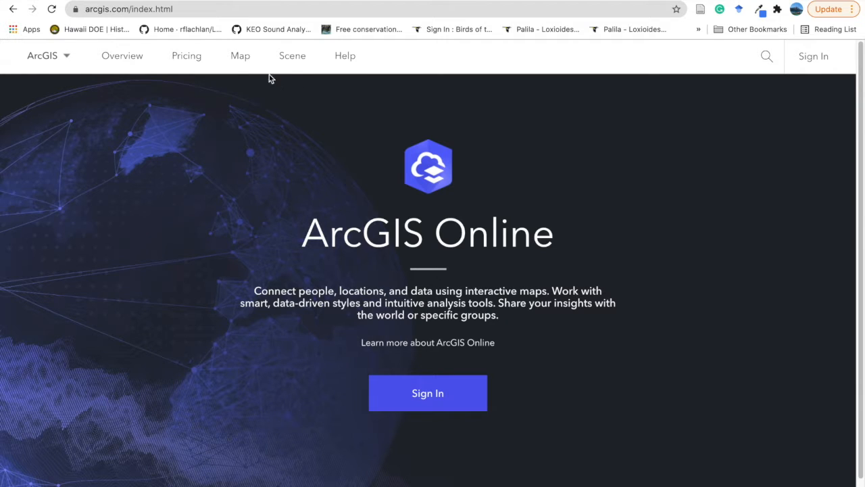
# Open a new map in Map Viewer and close the Layers pane.
pyautogui.click(241, 59)
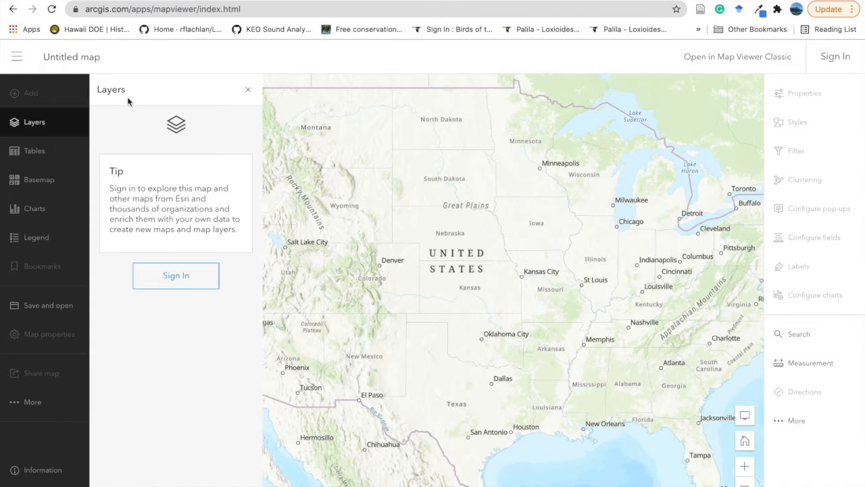
pyautogui.click(248, 92)
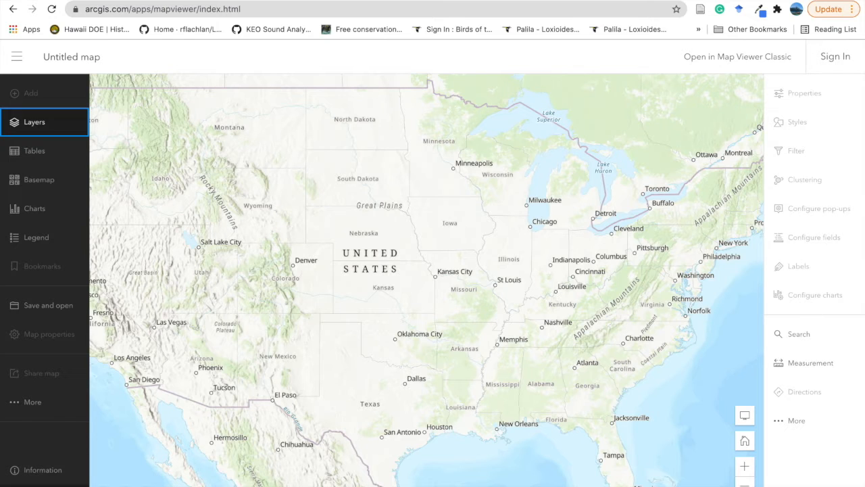
# Collapse the dark navigation sidebar so that it shows only icons.
pyautogui.click(33, 484)
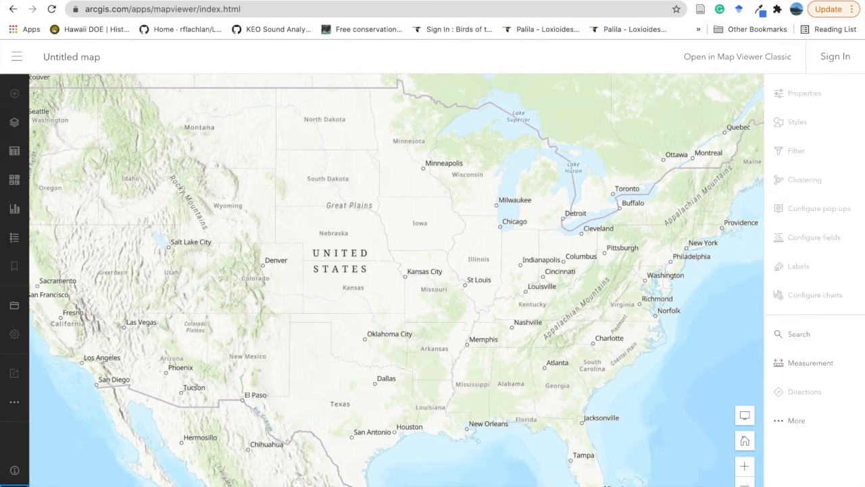
pyautogui.click(14, 484)
pyautogui.click(14, 484)
pyautogui.click(13, 484)
pyautogui.click(14, 484)
pyautogui.click(13, 484)
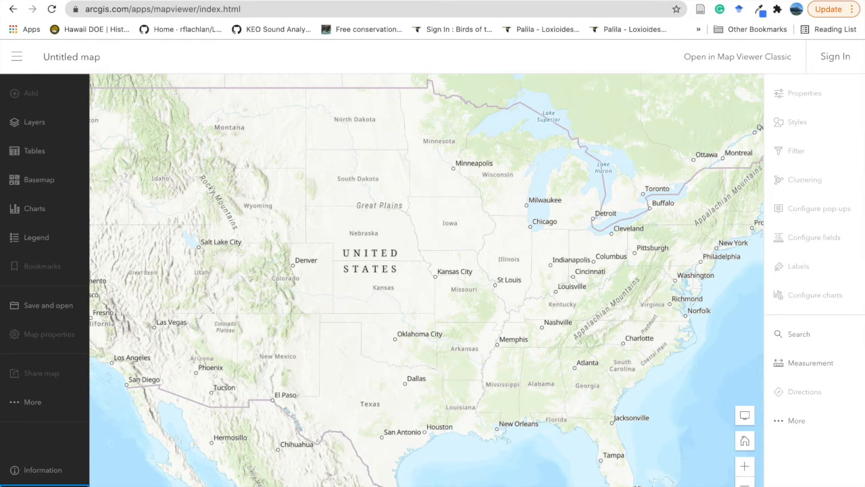
pyautogui.click(14, 484)
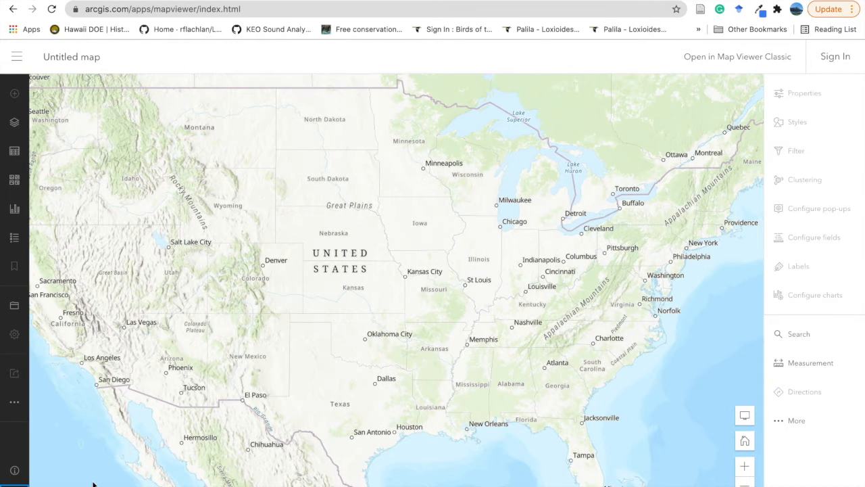
# Explore the map at different zoom levels from the United States to Asia and return to the default extent.
pyautogui.moveTo(133, 414); pyautogui.dragTo(171, 414)
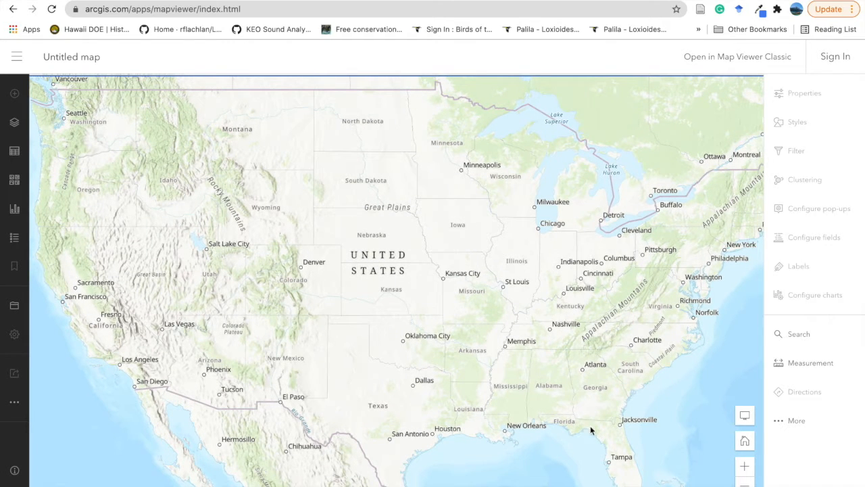
pyautogui.click(743, 468)
pyautogui.click(743, 468)
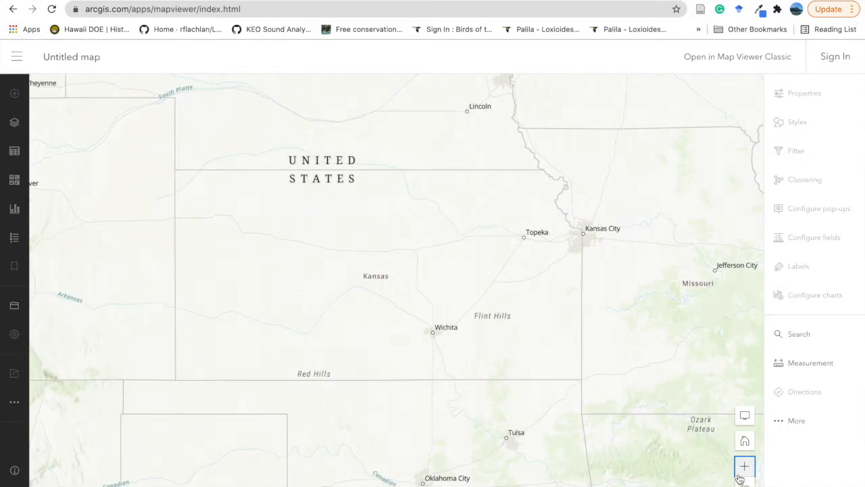
pyautogui.click(743, 485)
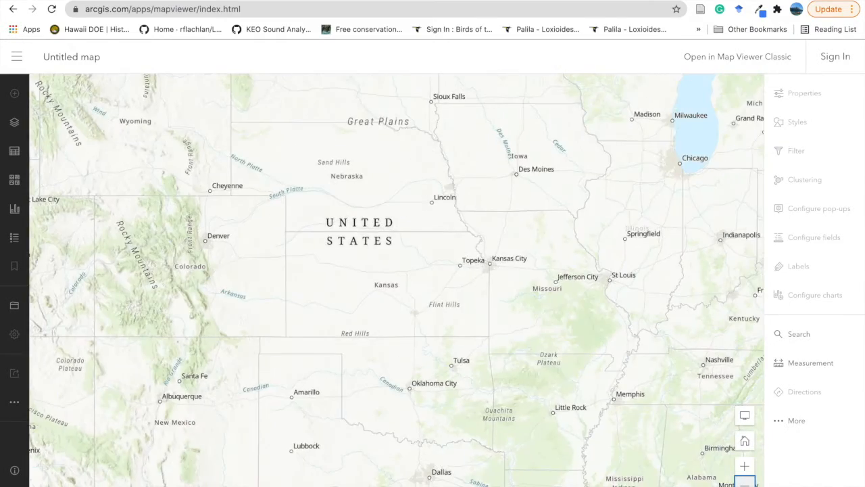
pyautogui.click(744, 484)
pyautogui.click(744, 485)
pyautogui.moveTo(259, 279); pyautogui.dragTo(172, 263)
pyautogui.moveTo(518, 306); pyautogui.dragTo(315, 304)
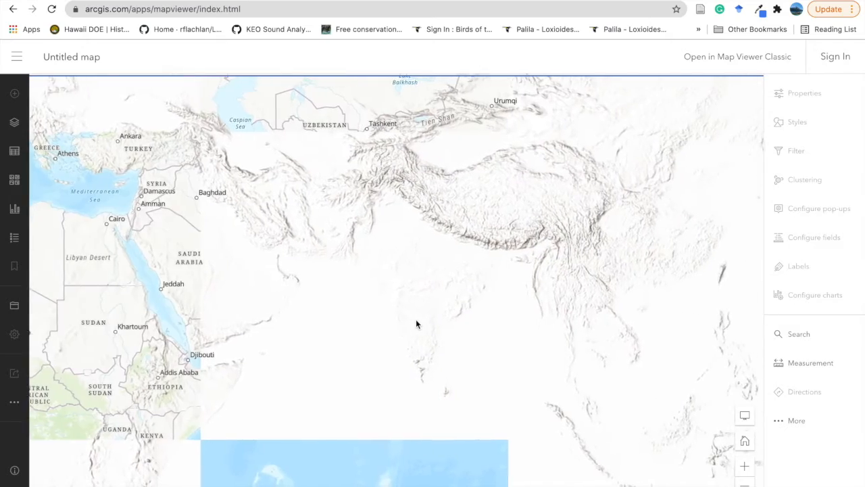
pyautogui.moveTo(537, 257); pyautogui.dragTo(395, 405)
pyautogui.moveTo(444, 279); pyautogui.dragTo(517, 295)
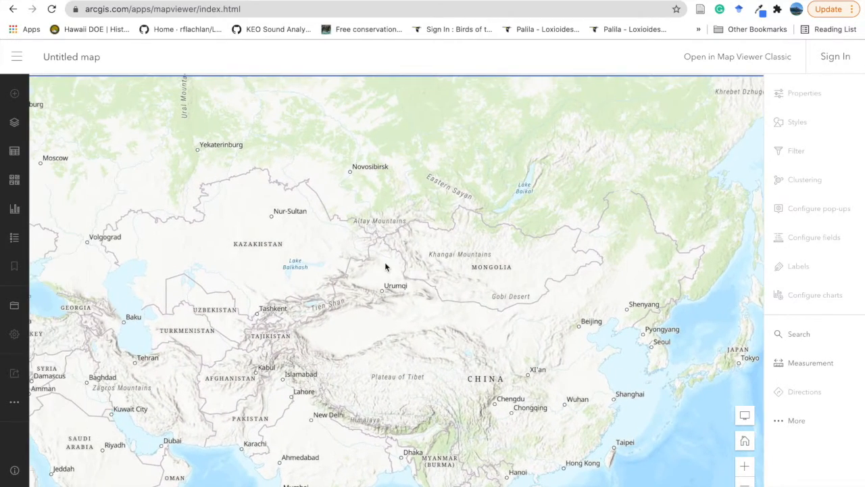
pyautogui.click(744, 466)
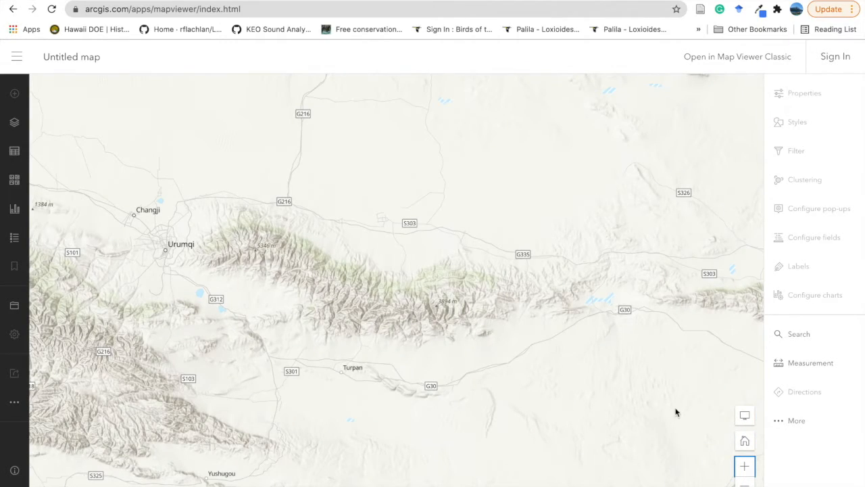
pyautogui.click(745, 443)
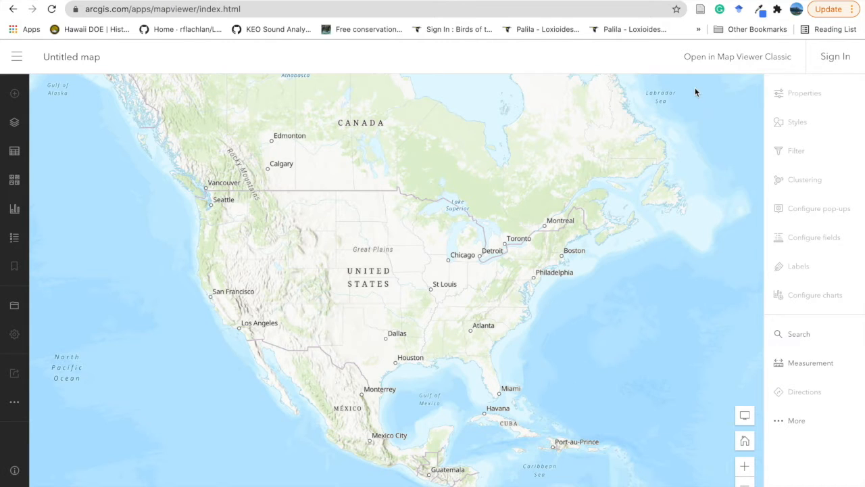
# Switch to Map Viewer Classic and try its map navigation from North America to Africa and back to the default extent.
pyautogui.click(730, 60)
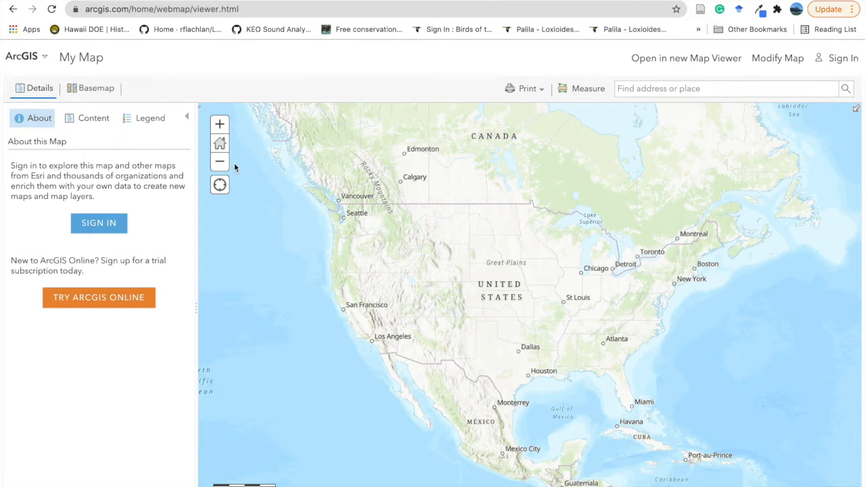
pyautogui.click(219, 125)
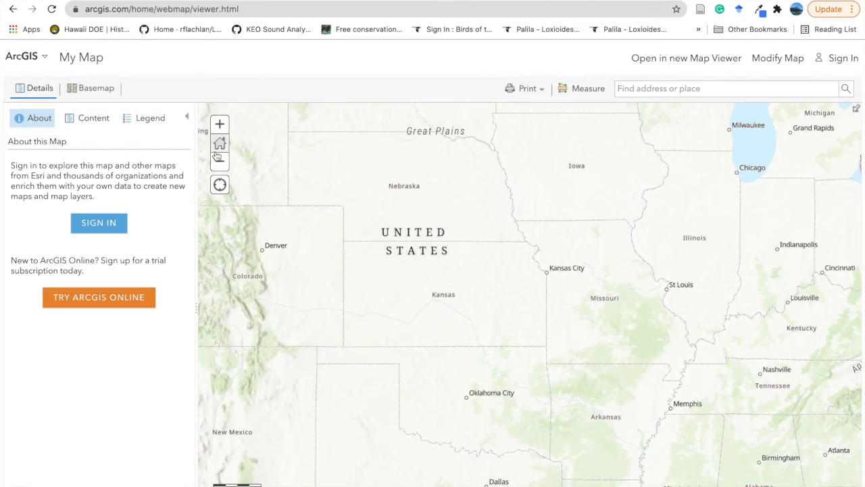
pyautogui.click(219, 161)
pyautogui.click(219, 162)
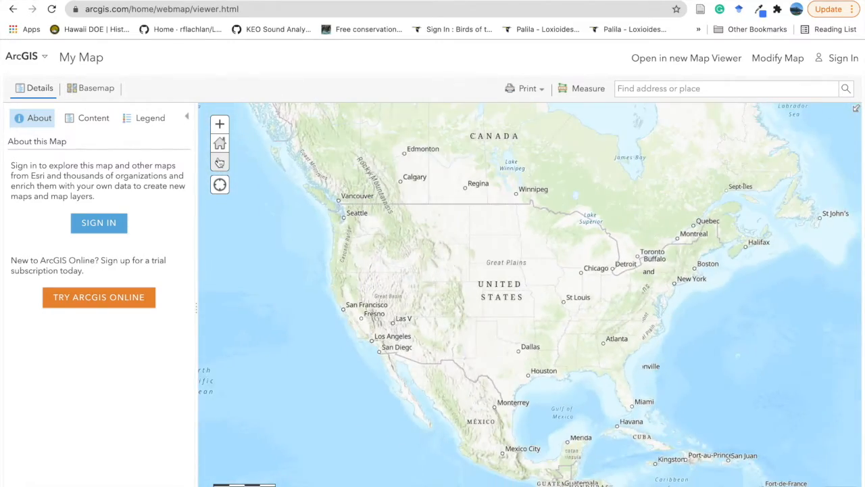
pyautogui.moveTo(512, 279); pyautogui.dragTo(260, 279)
pyautogui.moveTo(629, 303); pyautogui.dragTo(264, 267)
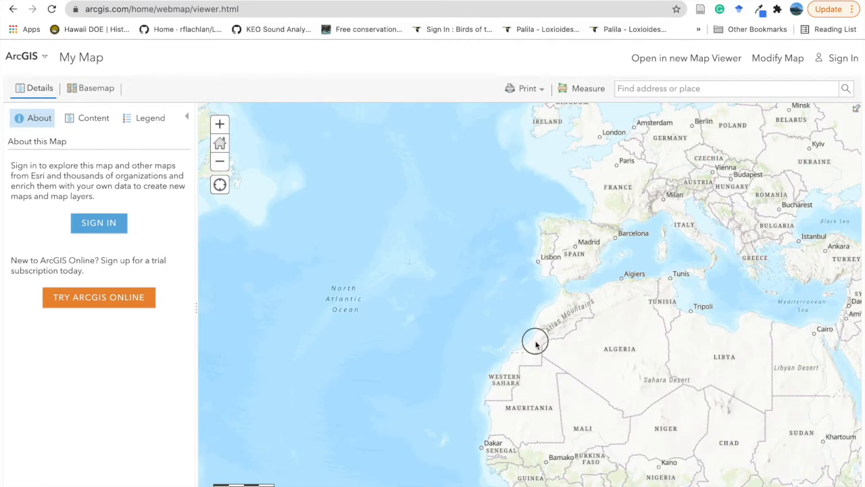
pyautogui.moveTo(536, 342); pyautogui.dragTo(360, 190)
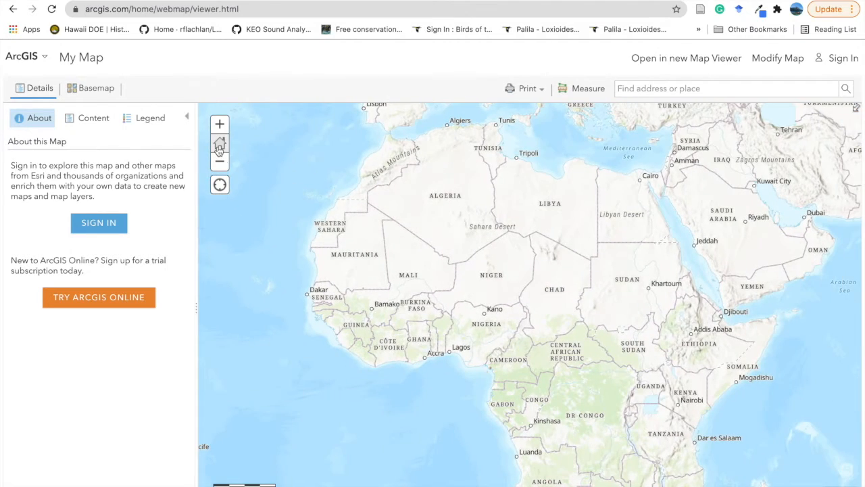
pyautogui.click(219, 144)
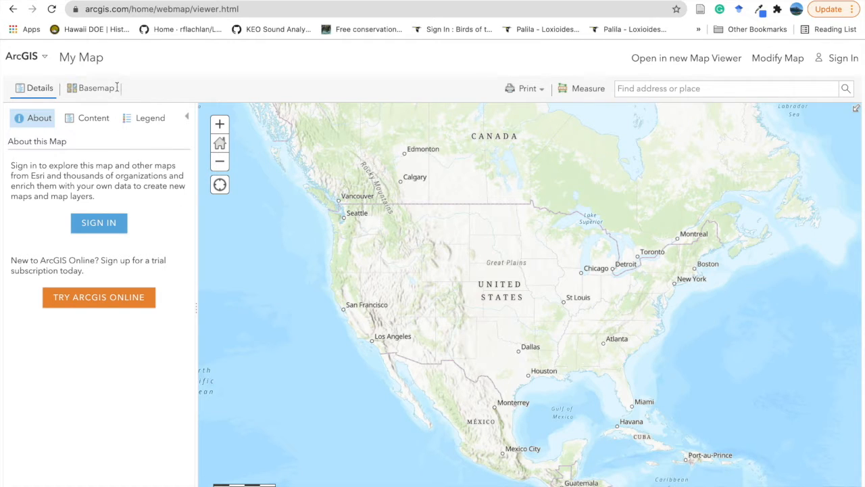
# Review the available basemaps and change the map's basemap to Imagery Hybrid.
pyautogui.click(94, 92)
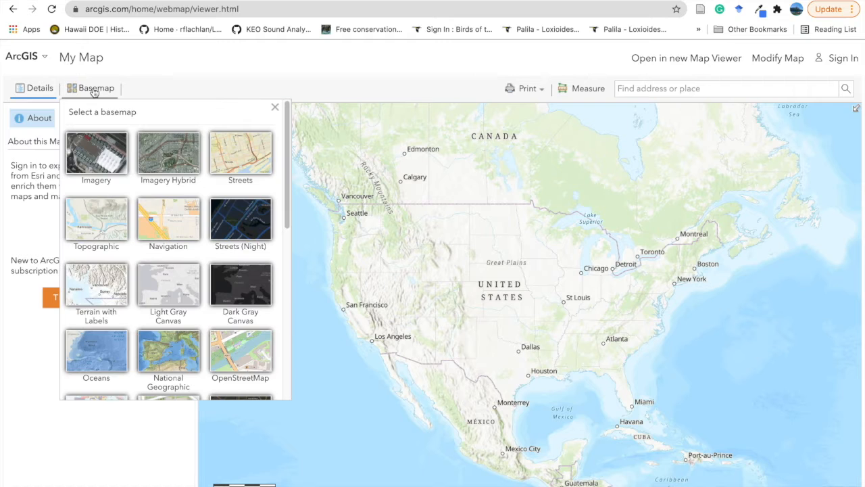
pyautogui.scroll(-5, 121, 178)
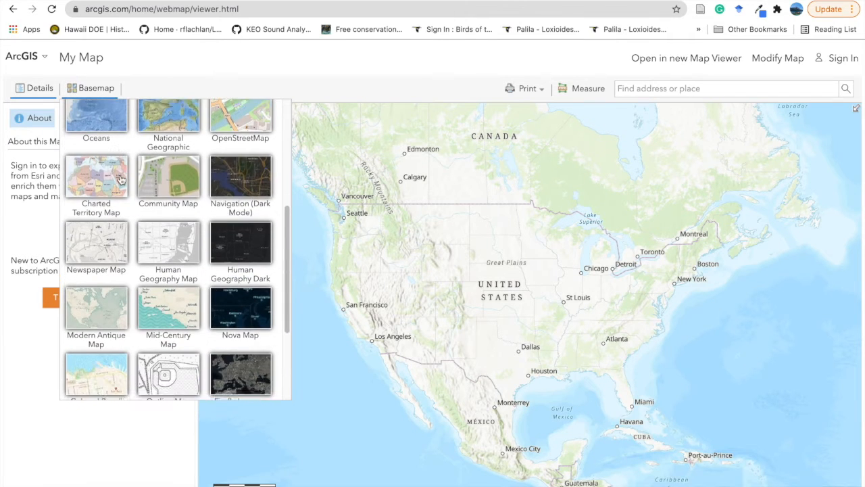
pyautogui.scroll(10, 121, 179)
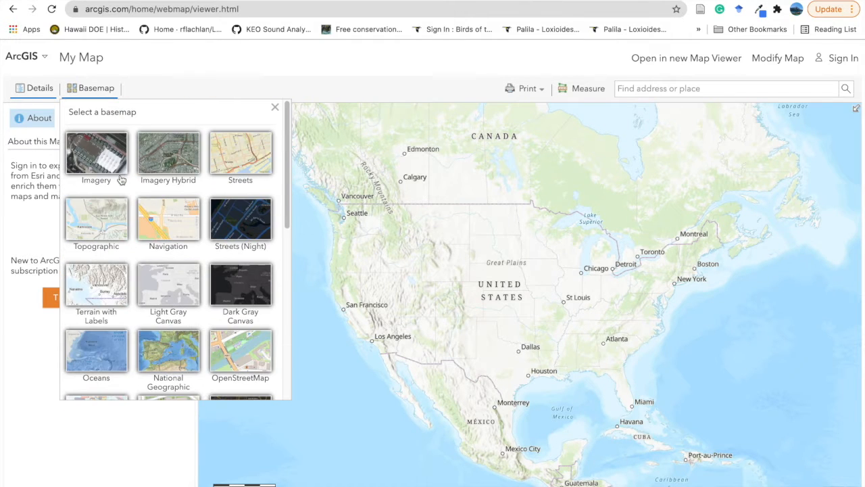
pyautogui.click(164, 159)
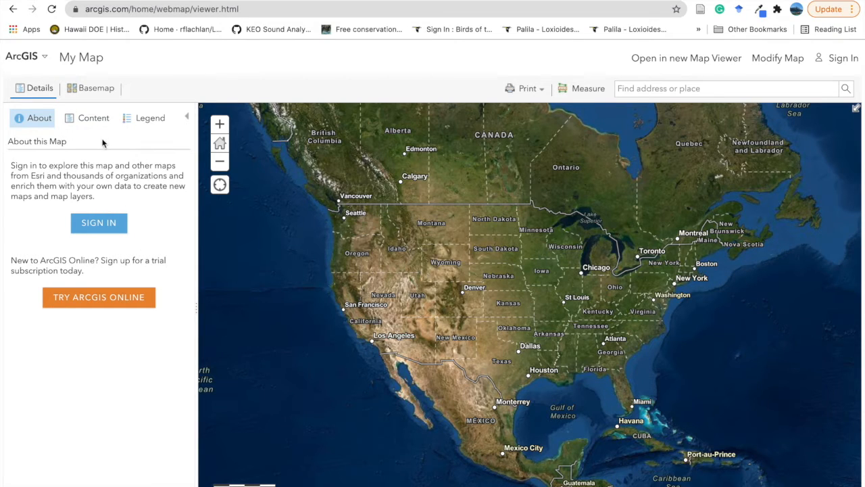
# Examine the map's details, comparing the content list with the legend, and finish on the content list.
pyautogui.click(37, 92)
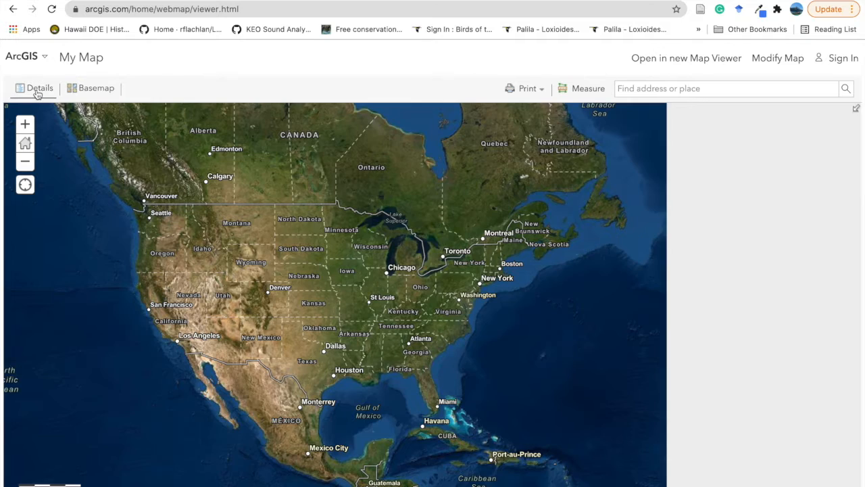
pyautogui.click(38, 92)
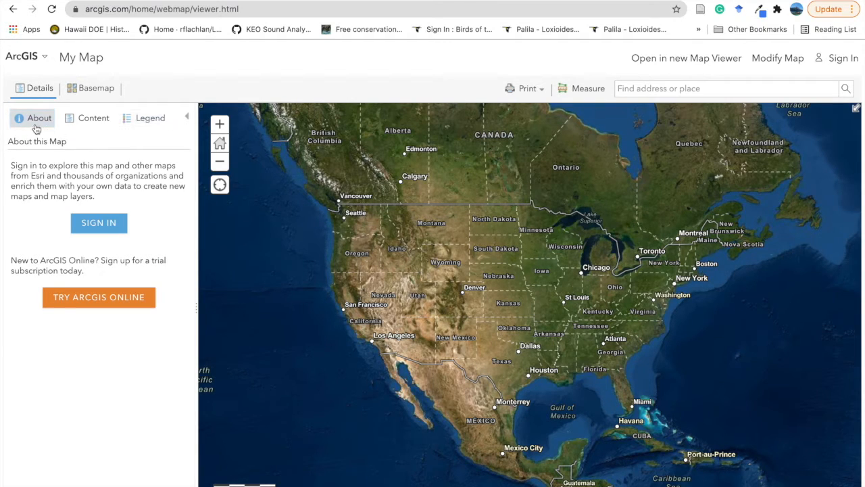
pyautogui.click(90, 128)
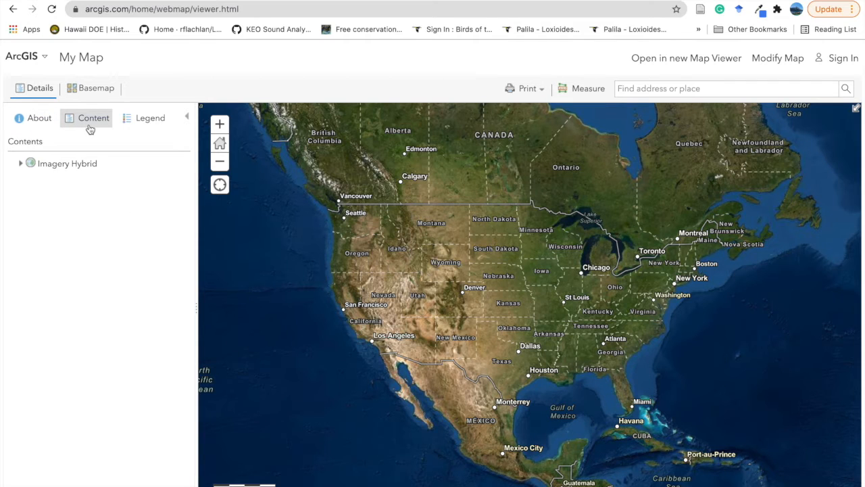
pyautogui.click(139, 129)
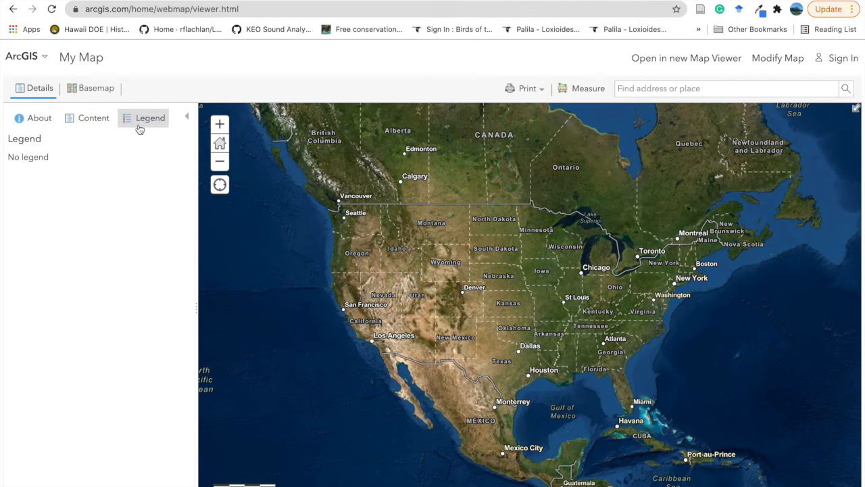
pyautogui.click(80, 128)
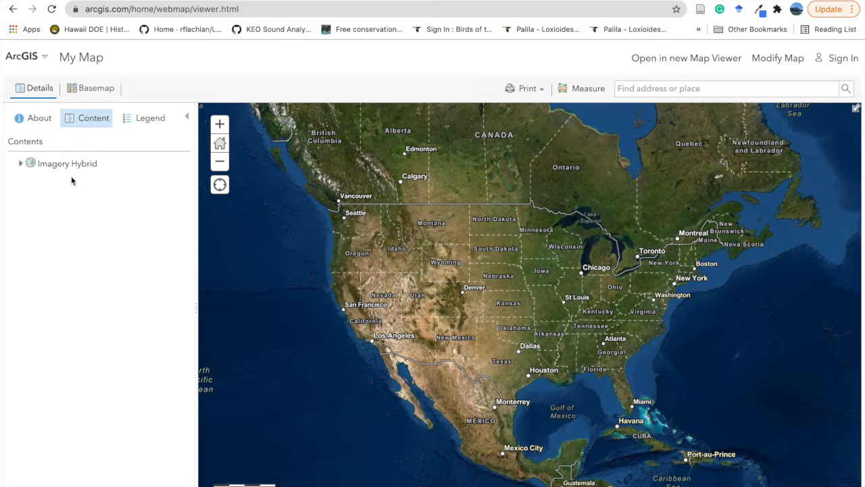
pyautogui.click(145, 119)
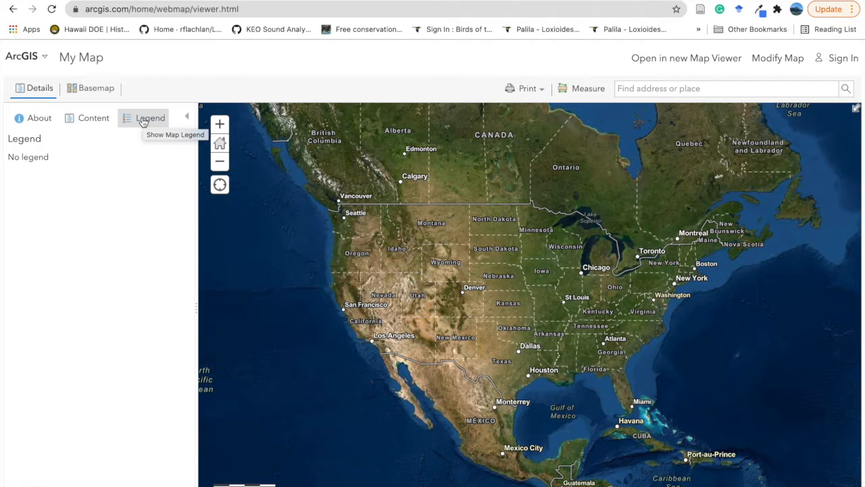
pyautogui.click(93, 118)
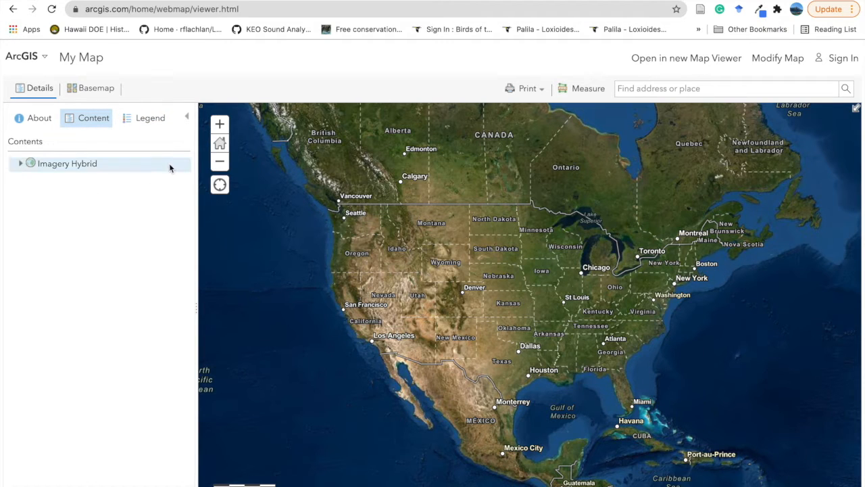
# Hide the map details to enlarge the map area and show them again.
pyautogui.click(189, 122)
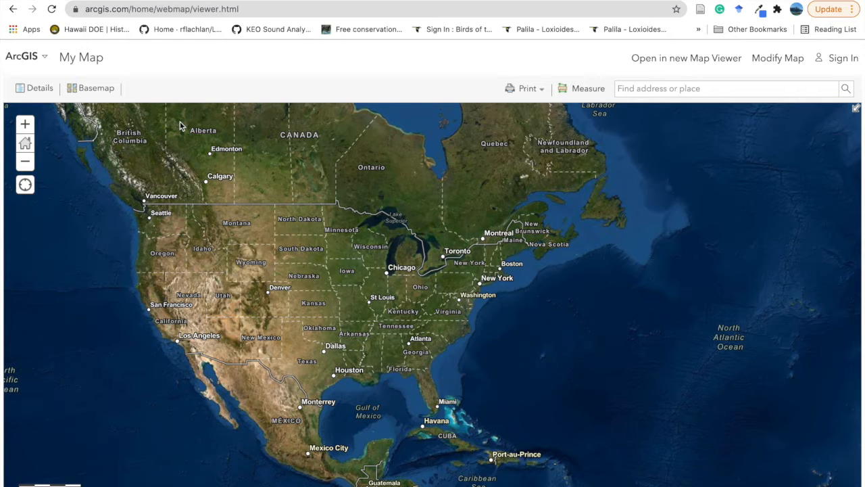
pyautogui.moveTo(200, 169); pyautogui.dragTo(253, 169)
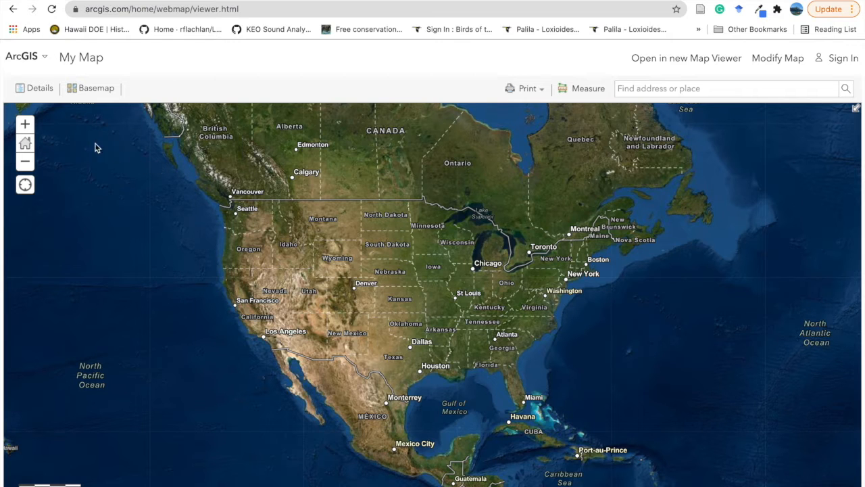
pyautogui.click(35, 89)
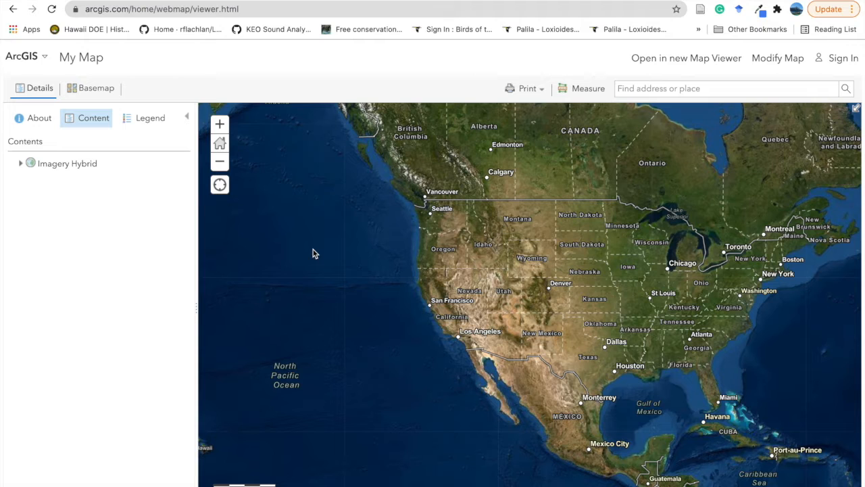
# Pan the map across the North Pacific Ocean until the Hawaiian Islands are near its center.
pyautogui.moveTo(531, 271); pyautogui.dragTo(403, 276)
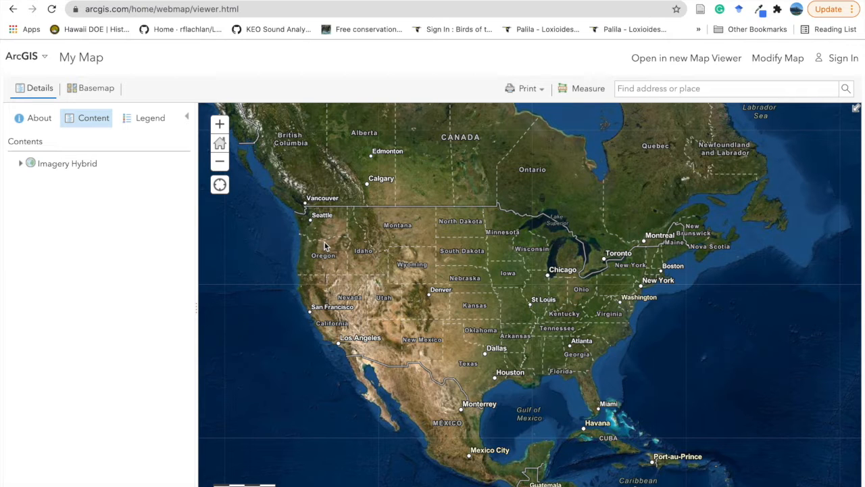
pyautogui.moveTo(306, 247); pyautogui.dragTo(527, 260)
pyautogui.moveTo(334, 270); pyautogui.dragTo(486, 295)
pyautogui.moveTo(339, 296); pyautogui.dragTo(642, 270)
pyautogui.moveTo(450, 342); pyautogui.dragTo(664, 274)
pyautogui.moveTo(336, 334); pyautogui.dragTo(583, 296)
pyautogui.moveTo(273, 306); pyautogui.dragTo(595, 290)
pyautogui.moveTo(455, 322); pyautogui.dragTo(798, 311)
pyautogui.moveTo(344, 356); pyautogui.dragTo(669, 338)
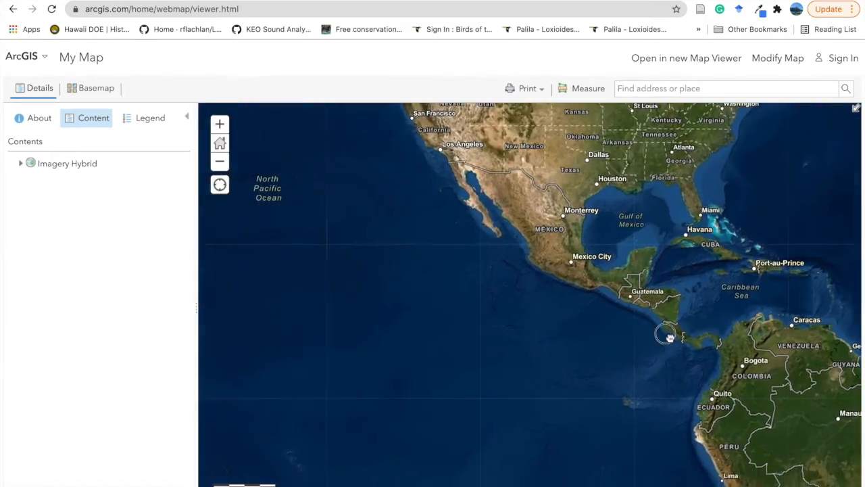
pyautogui.moveTo(361, 298); pyautogui.dragTo(367, 332)
pyautogui.moveTo(595, 331); pyautogui.dragTo(691, 332)
pyautogui.moveTo(286, 353); pyautogui.dragTo(618, 313)
pyautogui.moveTo(481, 297); pyautogui.dragTo(612, 293)
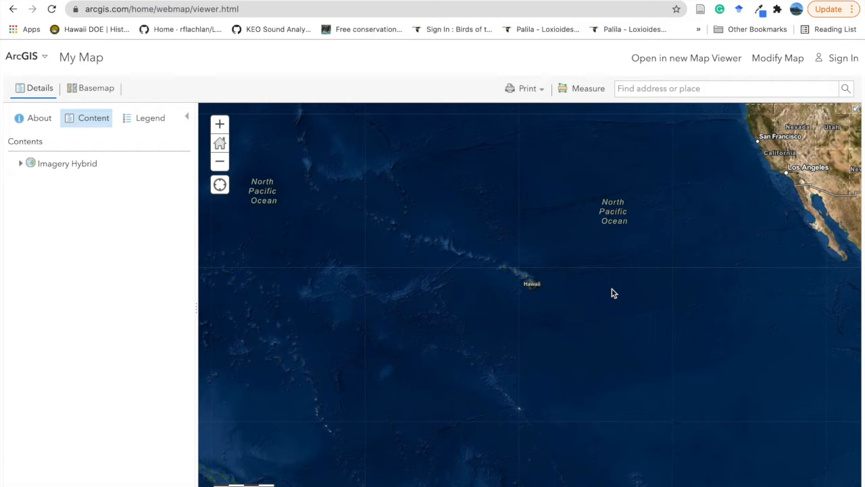
# Zoom in on the Hawaiian Islands until the Big Island of Hawaii fills much of the map.
pyautogui.moveTo(613, 292)
pyautogui.mouseDown()
pyautogui.moveTo(487, 347)
pyautogui.moveTo(421, 340)
pyautogui.moveTo(600, 298)
pyautogui.mouseUp()
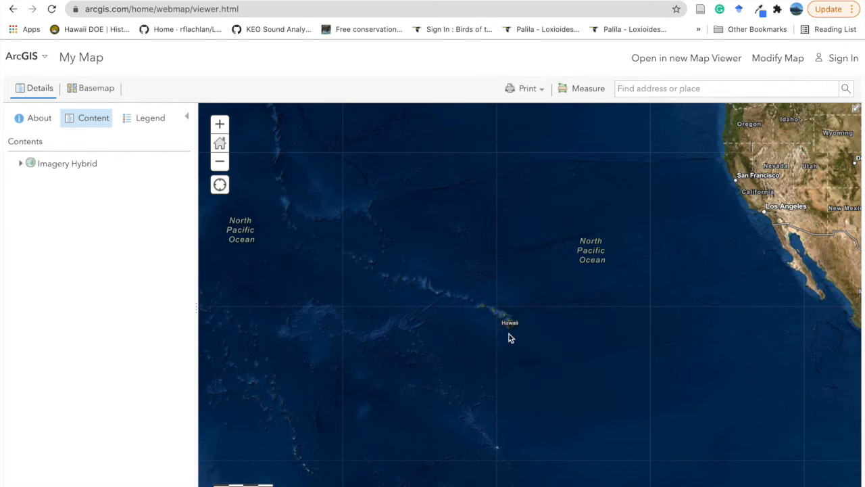
pyautogui.scroll(4, 509, 331)
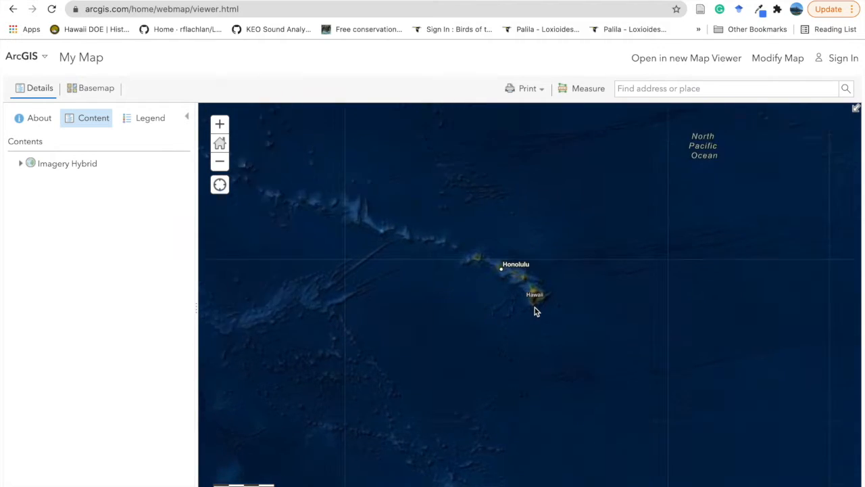
pyautogui.scroll(2, 524, 299)
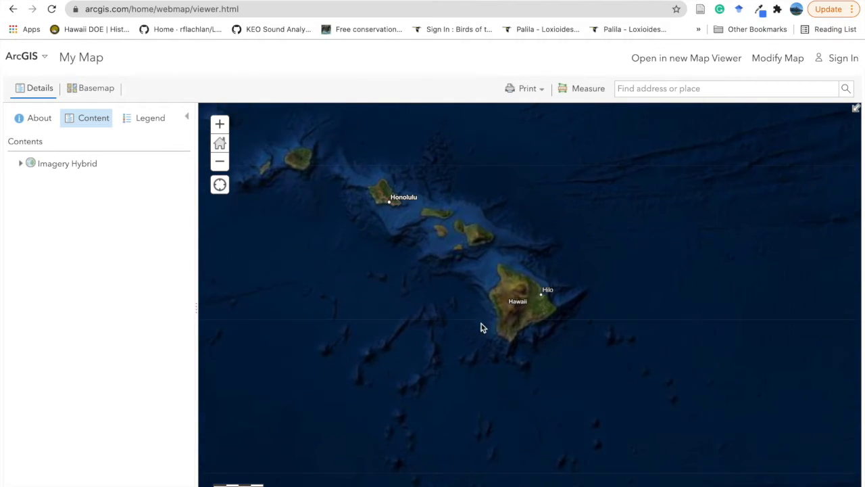
pyautogui.scroll(1, 503, 315)
pyautogui.moveTo(471, 333); pyautogui.dragTo(417, 332)
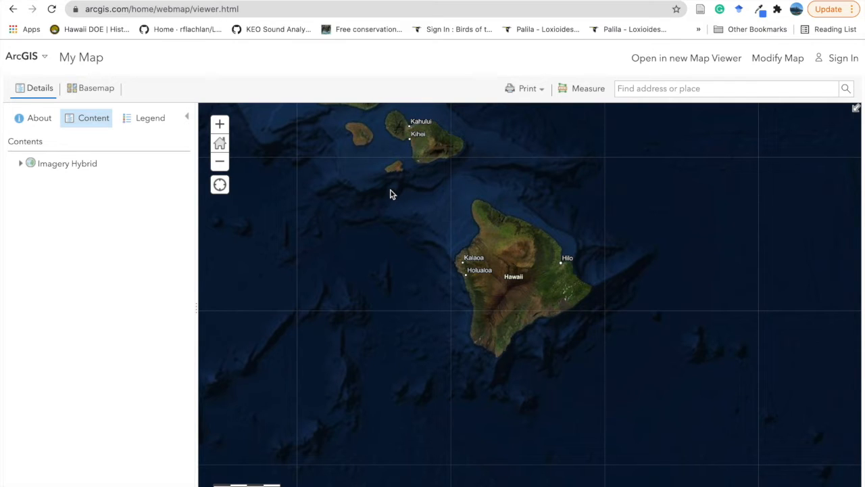
# Zoom in on Hilo on the Big Island's east coast down to individual streets and buildings around Kinoole St.
pyautogui.moveTo(394, 193); pyautogui.dragTo(555, 372)
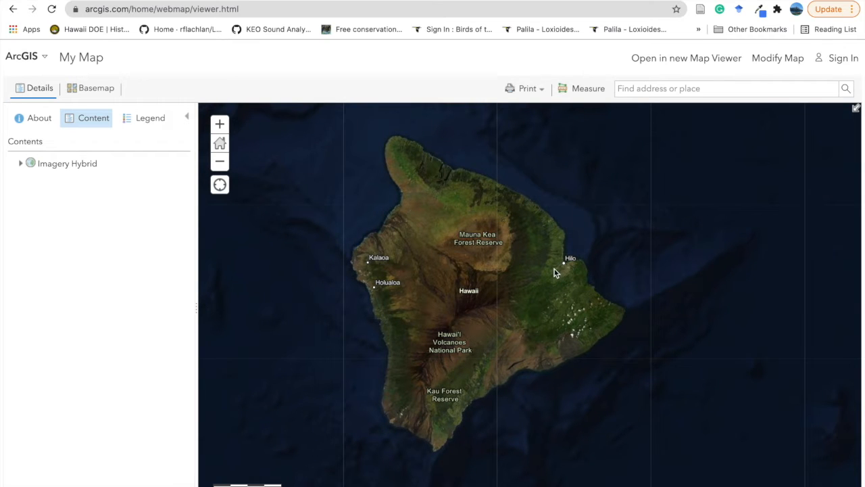
pyautogui.moveTo(540, 245); pyautogui.dragTo(624, 313)
pyautogui.moveTo(383, 259); pyautogui.dragTo(475, 328)
pyautogui.moveTo(354, 164); pyautogui.dragTo(601, 330)
pyautogui.moveTo(479, 300); pyautogui.dragTo(561, 365)
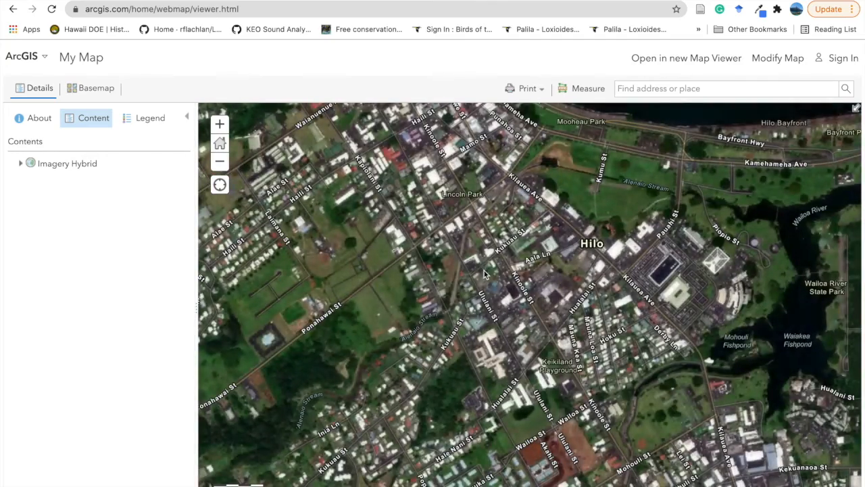
pyautogui.moveTo(456, 244); pyautogui.dragTo(668, 364)
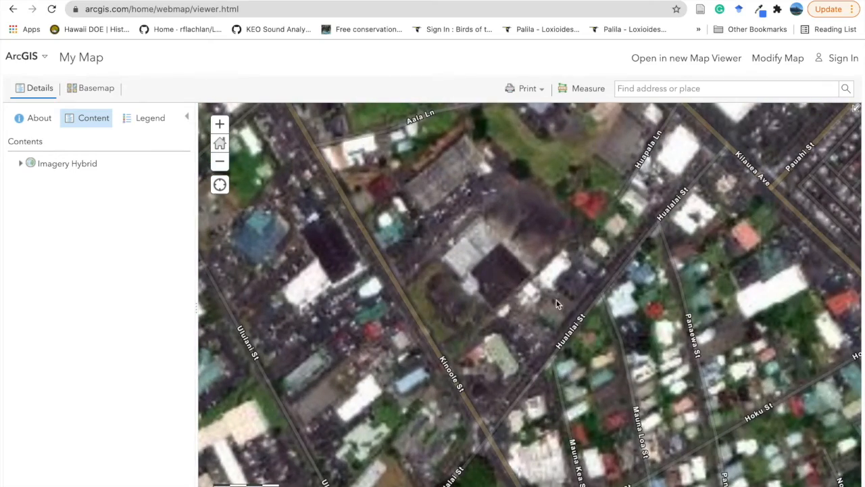
# Pan across Hilo's streets from Hualalai St past Kilauea Ave to the green fields around Kumu St.
pyautogui.moveTo(597, 333); pyautogui.dragTo(352, 303)
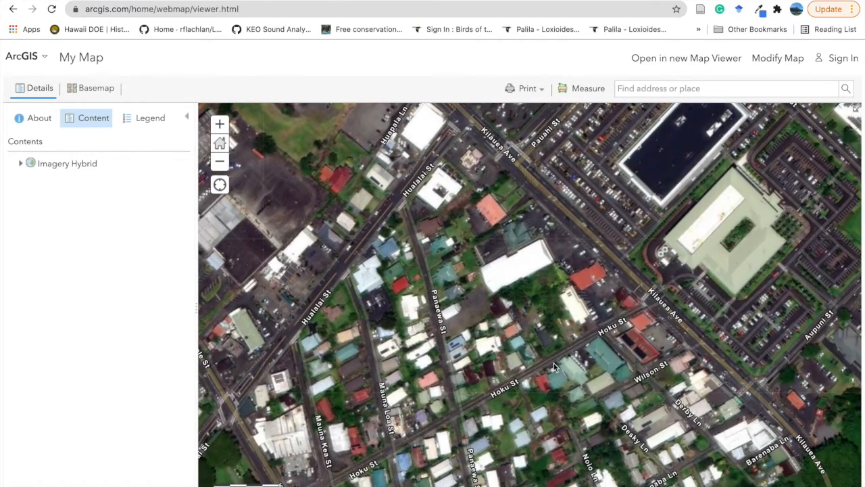
pyautogui.moveTo(646, 385); pyautogui.dragTo(531, 325)
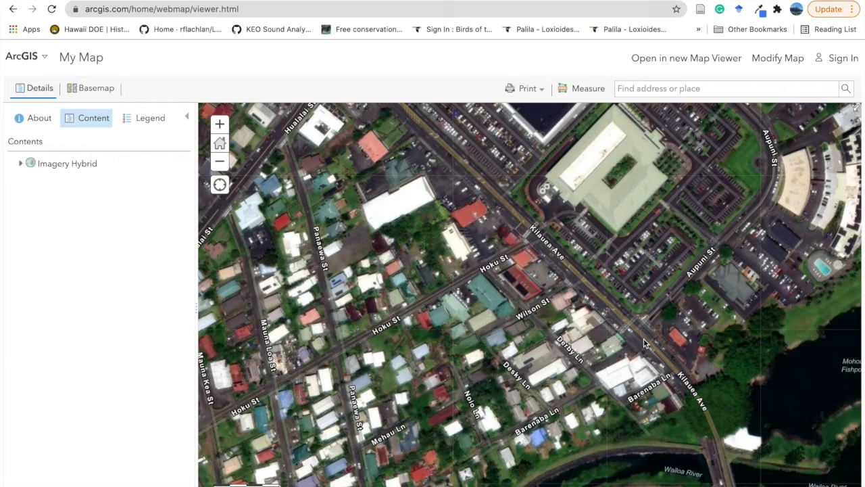
pyautogui.moveTo(645, 339); pyautogui.dragTo(580, 438)
pyautogui.moveTo(576, 308); pyautogui.dragTo(503, 422)
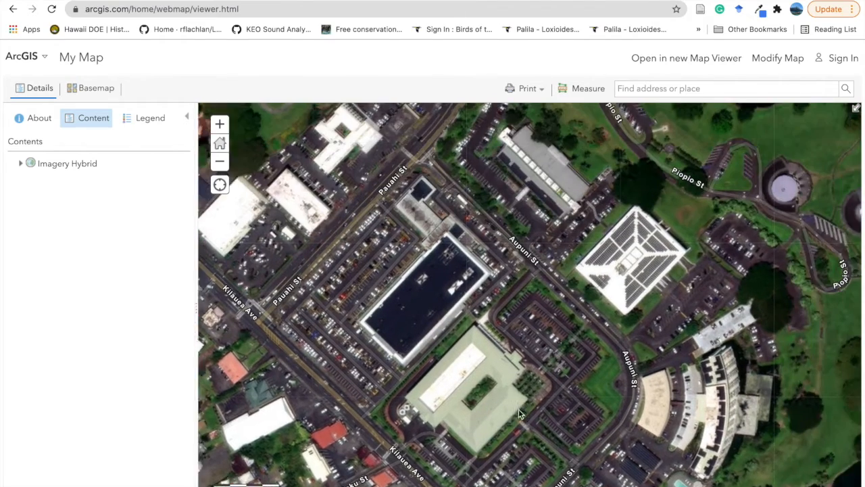
pyautogui.moveTo(619, 323); pyautogui.dragTo(761, 411)
pyautogui.moveTo(546, 295); pyautogui.dragTo(614, 383)
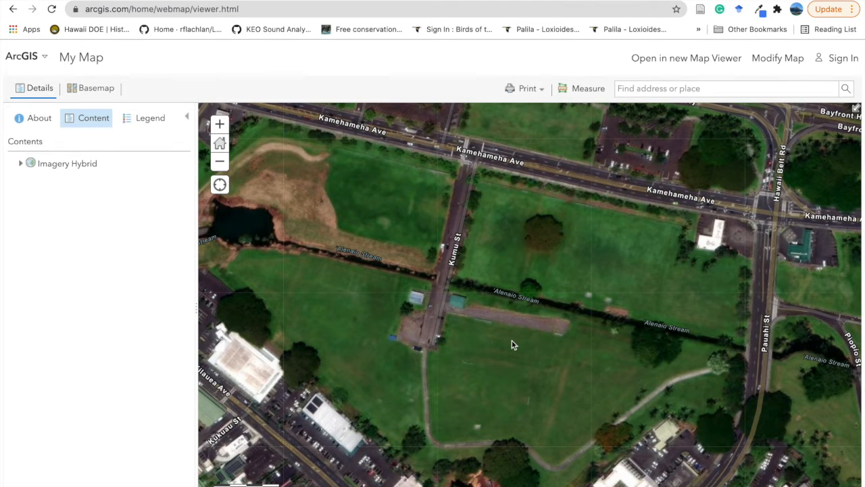
# Try zooming the map out and in around Hilo, finishing on a view of the whole town and Hilo Bay.
pyautogui.scroll(-8, 511, 344)
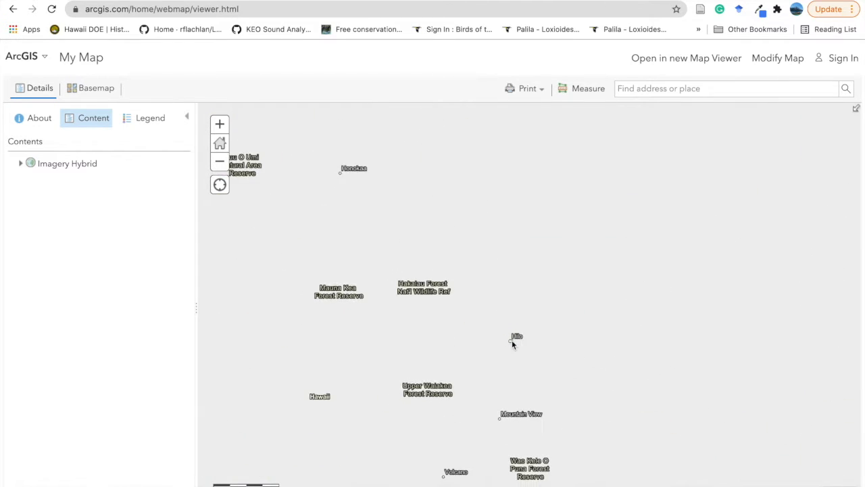
pyautogui.scroll(8, 512, 343)
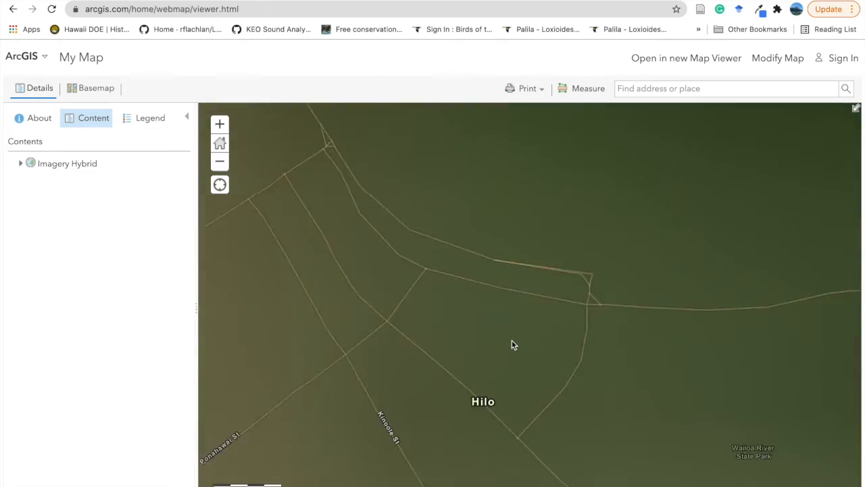
pyautogui.scroll(-2, 512, 344)
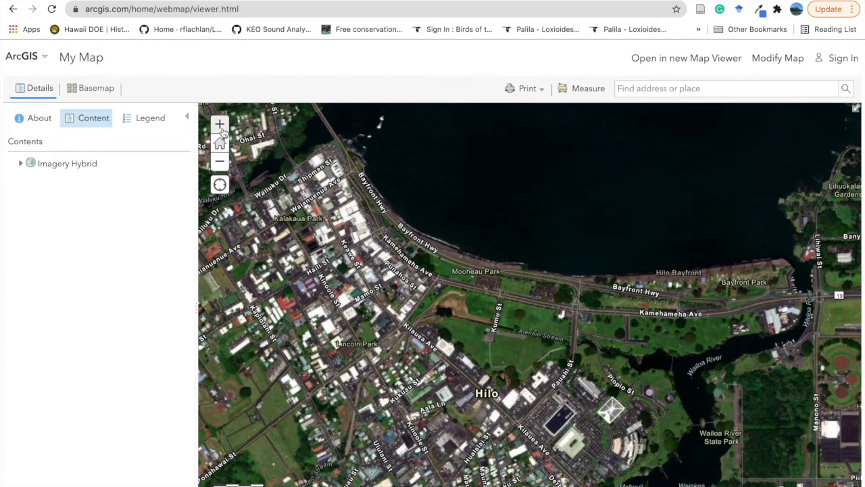
pyautogui.click(219, 167)
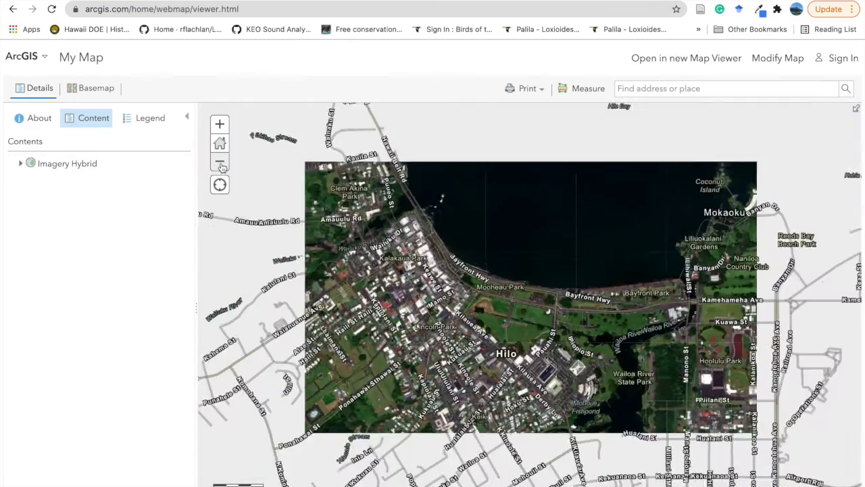
pyautogui.click(219, 166)
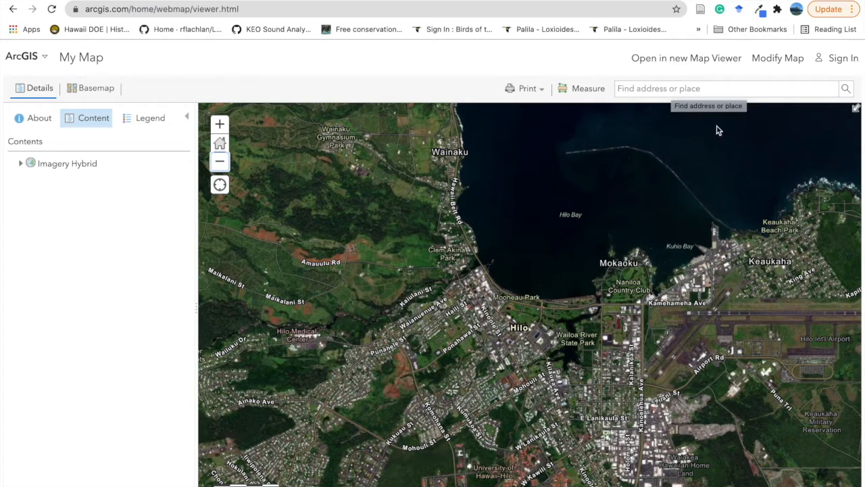
# Search the map for "Kailua-kona, hawaii".
pyautogui.click(679, 90)
pyautogui.write('Ka')
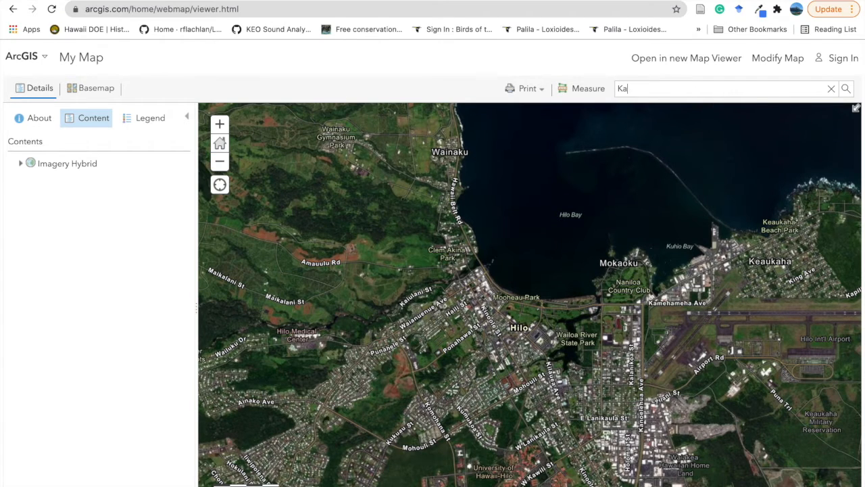
pyautogui.write('ilua-kona, hawaa')
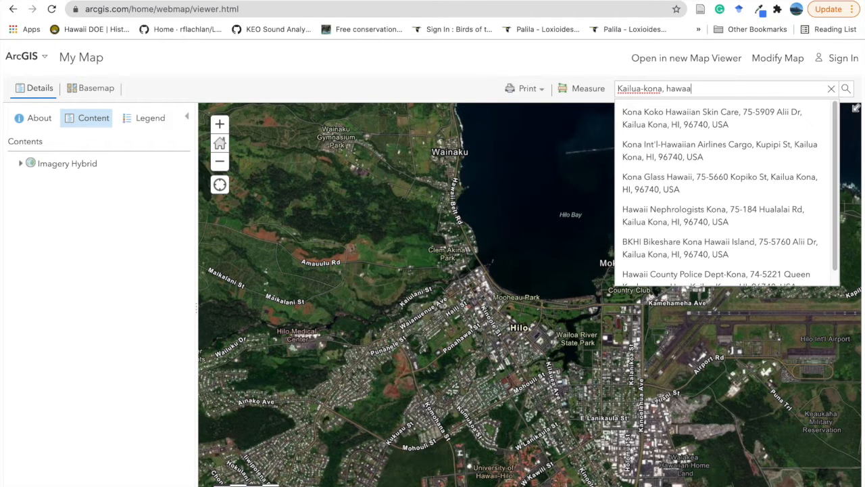
pyautogui.press('BackSpace')
pyautogui.write('ii')
pyautogui.press('Return')
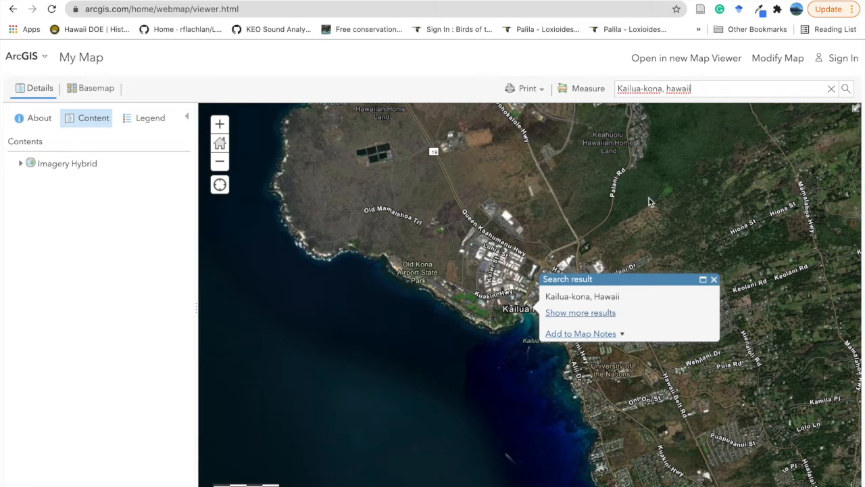
# Add the Kailua-kona search result to the map notes and zoom in on its marker beside Kailua Bay.
pyautogui.moveTo(503, 215); pyautogui.dragTo(484, 192)
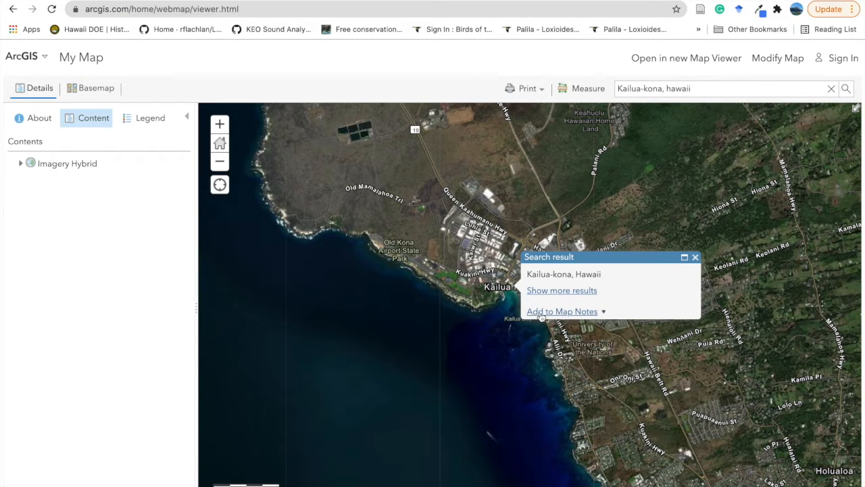
pyautogui.click(586, 312)
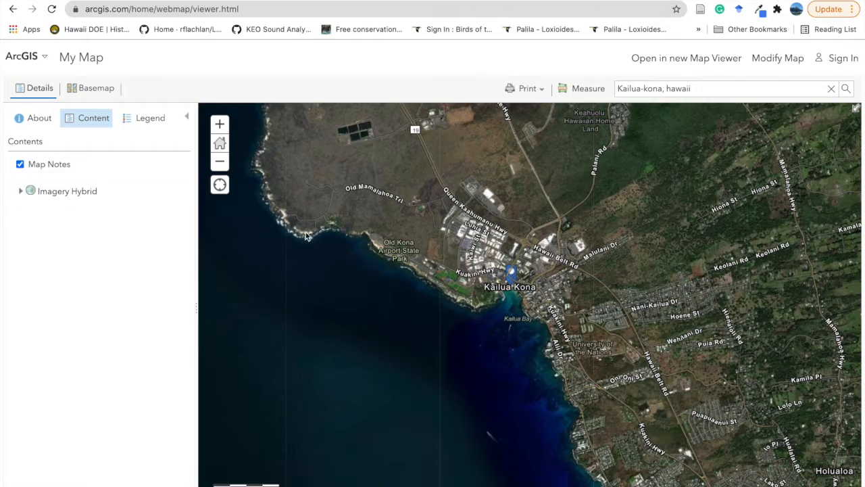
pyautogui.click(219, 125)
pyautogui.click(219, 127)
pyautogui.moveTo(384, 240); pyautogui.dragTo(412, 286)
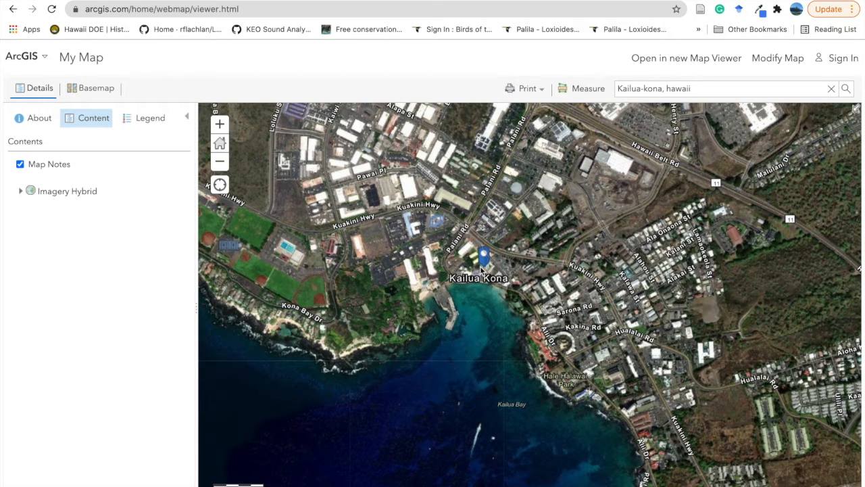
pyautogui.moveTo(534, 277); pyautogui.dragTo(497, 230)
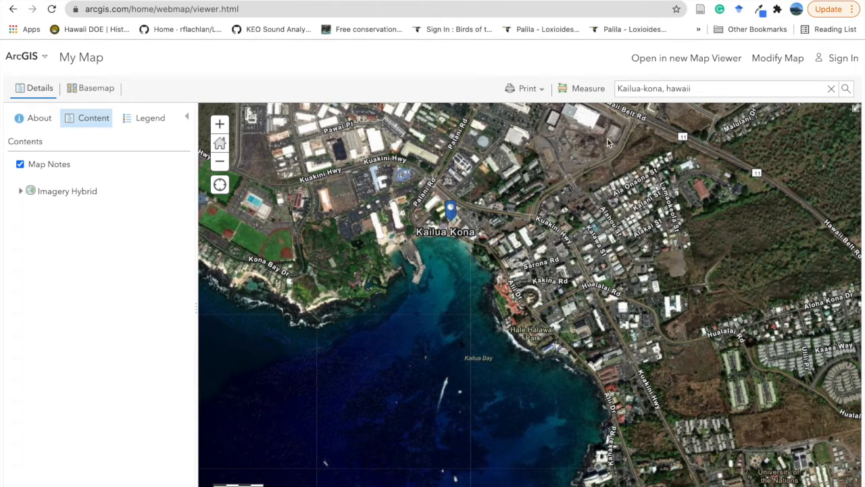
# Examine the area, distance and location measurement tools and the units each one offers.
pyautogui.click(580, 96)
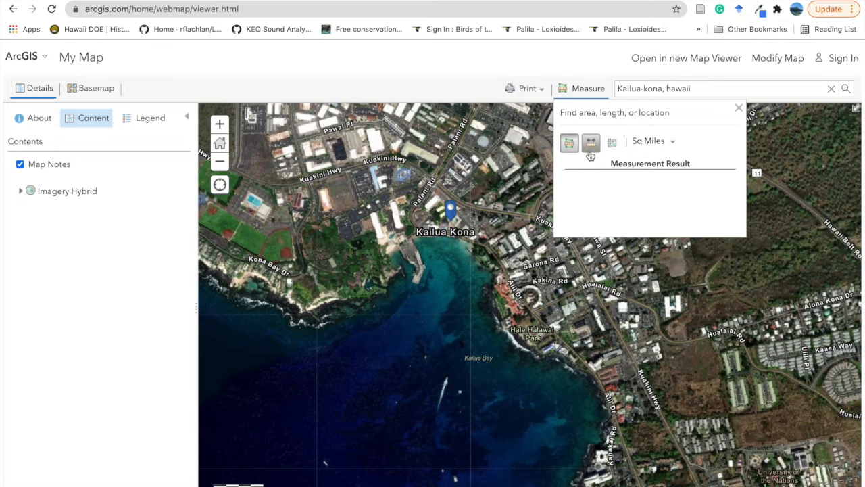
pyautogui.click(590, 143)
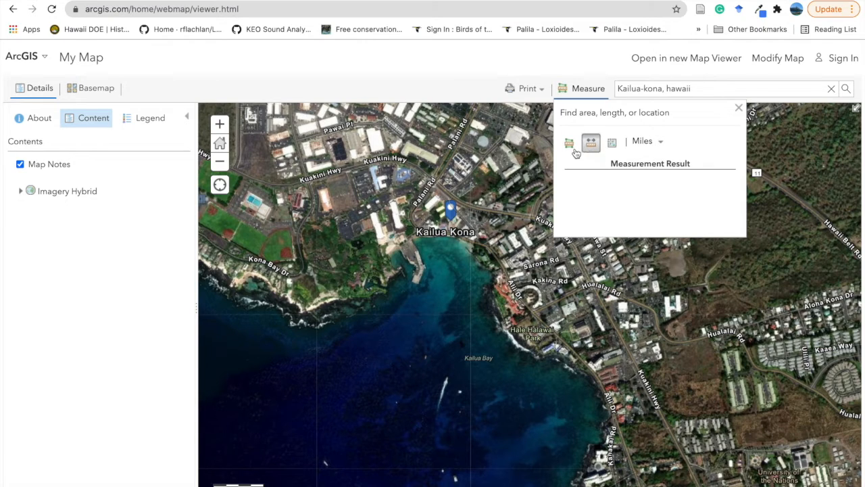
pyautogui.click(569, 143)
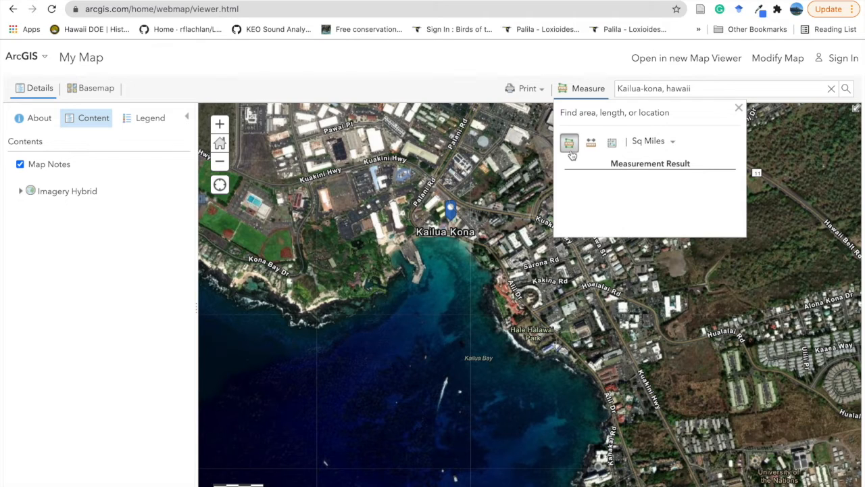
pyautogui.click(611, 149)
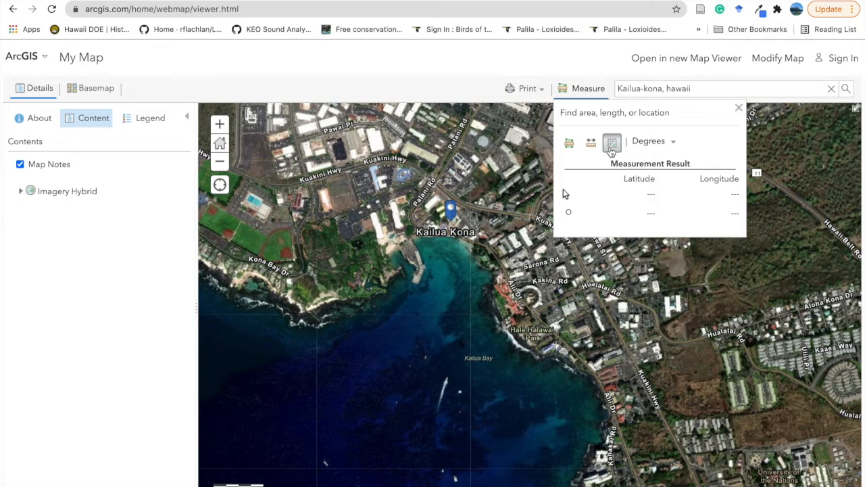
pyautogui.click(674, 144)
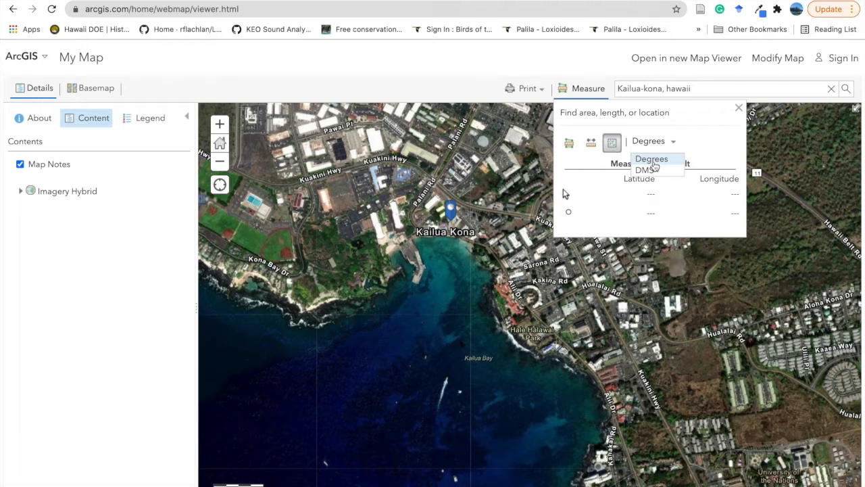
pyautogui.click(591, 144)
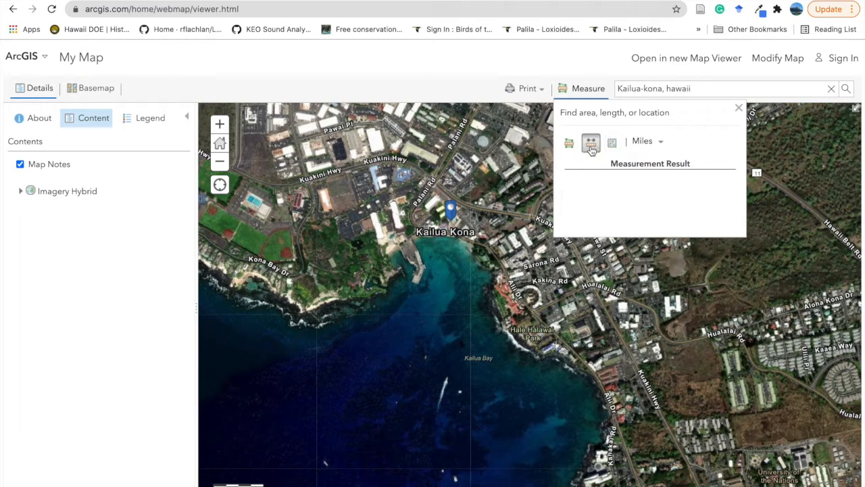
pyautogui.click(655, 144)
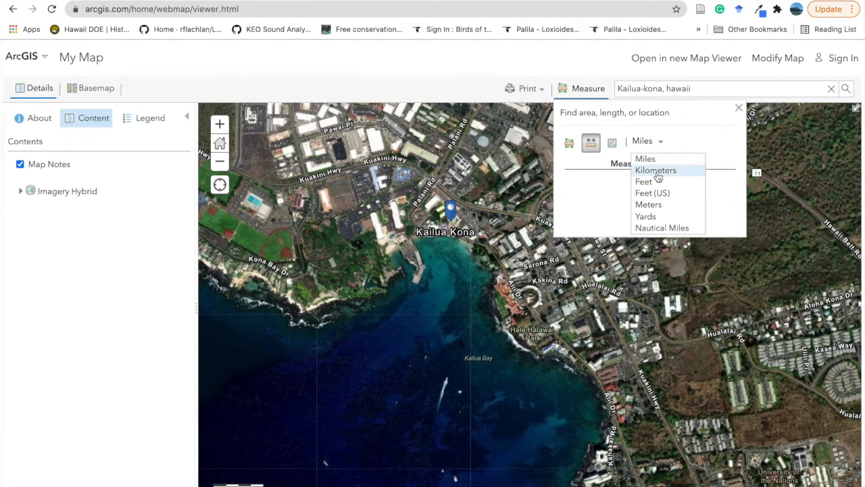
pyautogui.click(568, 147)
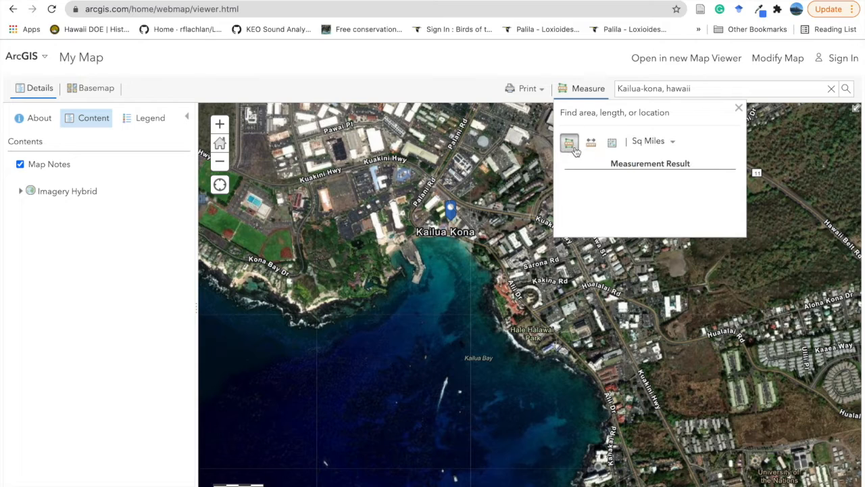
pyautogui.click(663, 143)
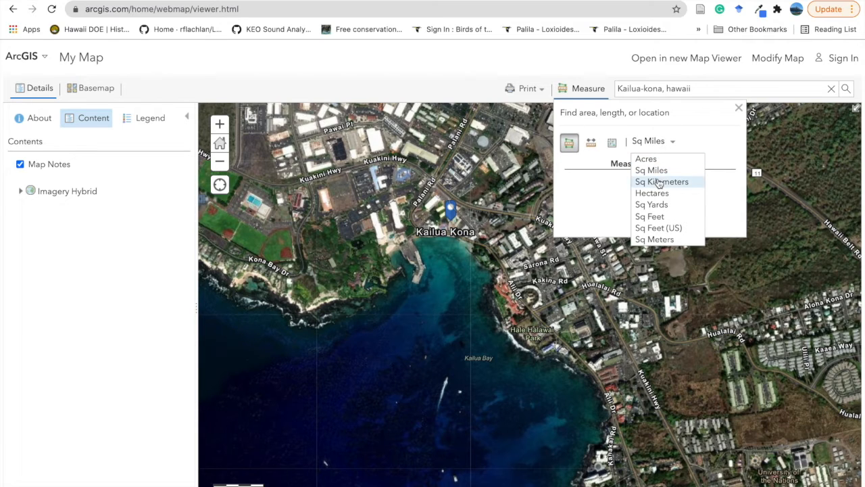
pyautogui.click(657, 141)
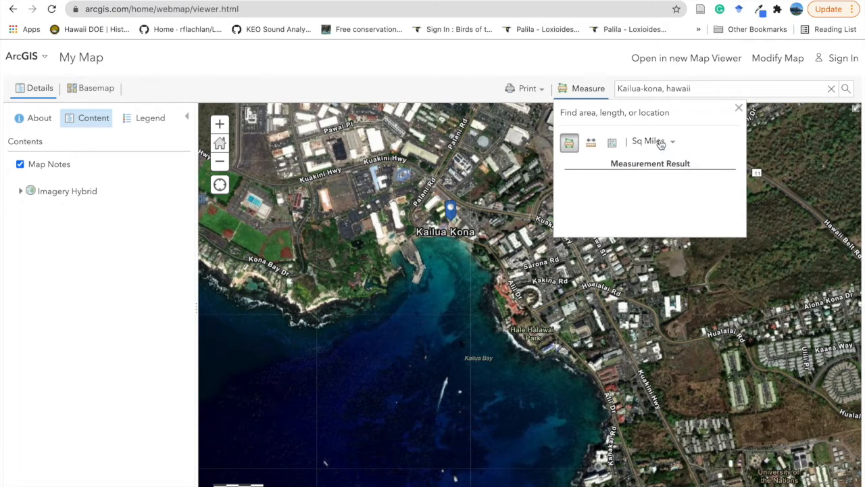
# Measure the straight-line distance in miles from the Kailua Kona marker across Kailua Bay to the shoreline south-east of it.
pyautogui.click(592, 145)
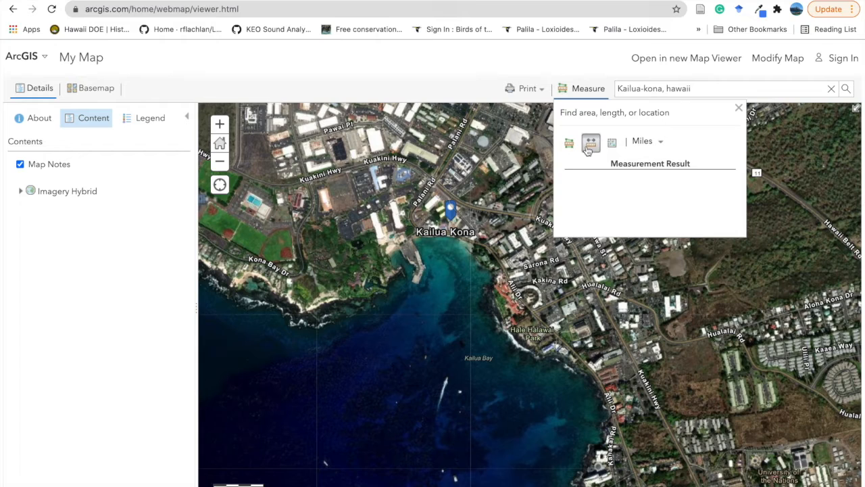
pyautogui.click(451, 225)
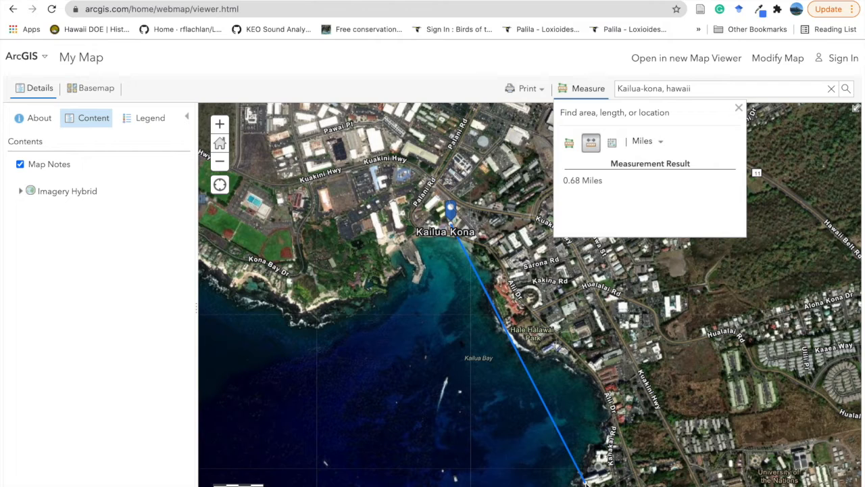
pyautogui.doubleClick(586, 483)
# Measure the area in square miles of the large rectangular swimming pool north-west of Kailua Kona by outlining its four corners.
pyautogui.click(569, 147)
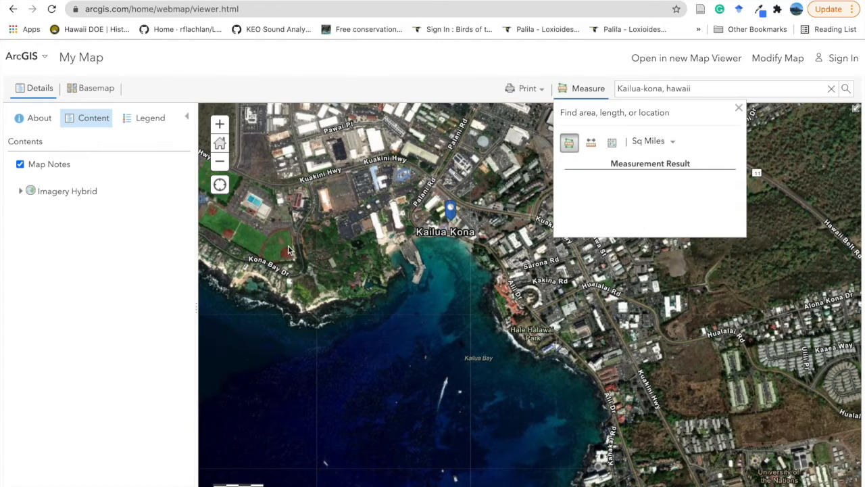
pyautogui.moveTo(288, 246); pyautogui.dragTo(475, 300)
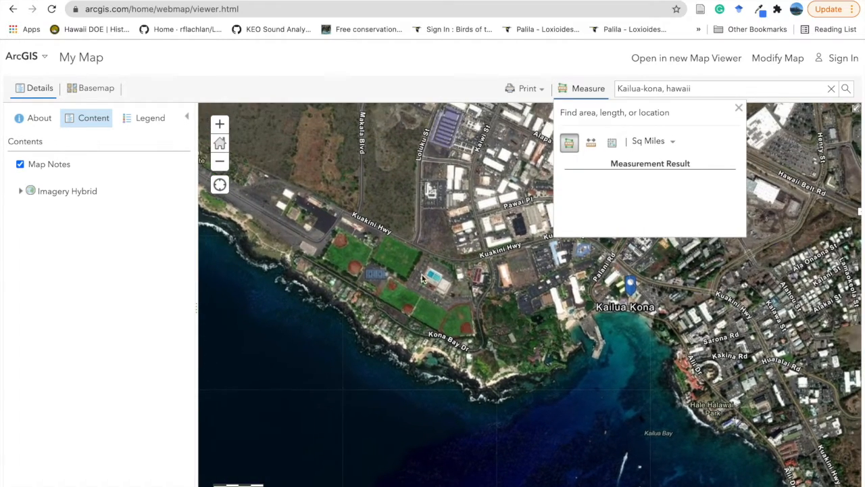
pyautogui.click(219, 125)
pyautogui.click(220, 130)
pyautogui.moveTo(278, 217); pyautogui.dragTo(596, 361)
pyautogui.click(220, 126)
pyautogui.click(219, 126)
pyautogui.moveTo(320, 242); pyautogui.dragTo(426, 179)
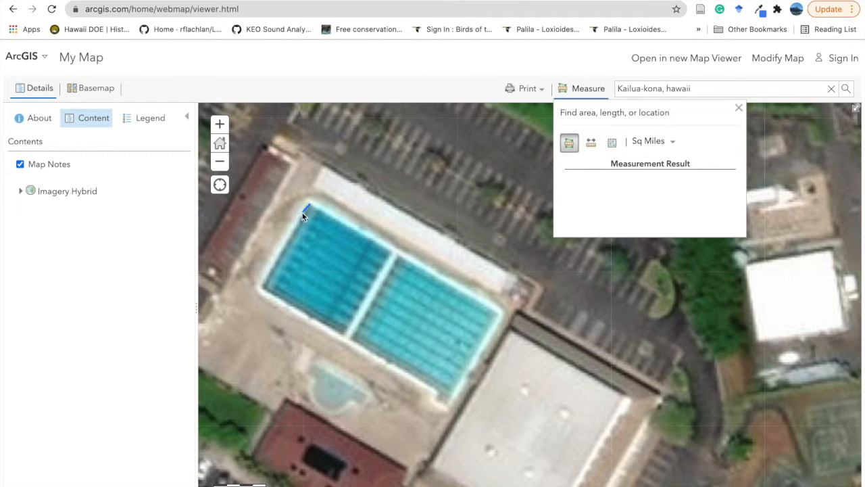
pyautogui.click(257, 289)
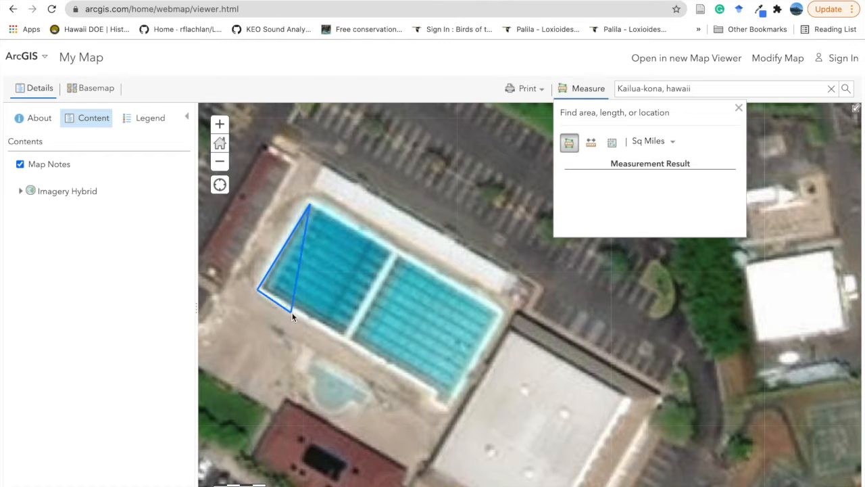
pyautogui.click(446, 396)
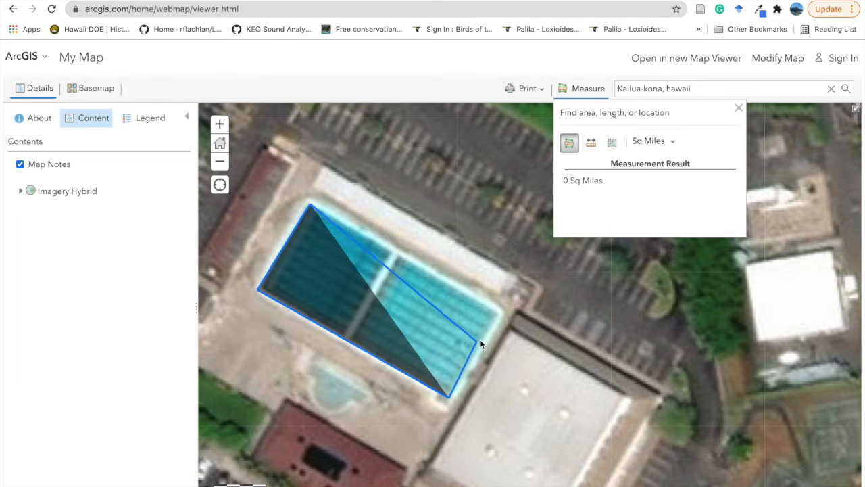
pyautogui.doubleClick(503, 311)
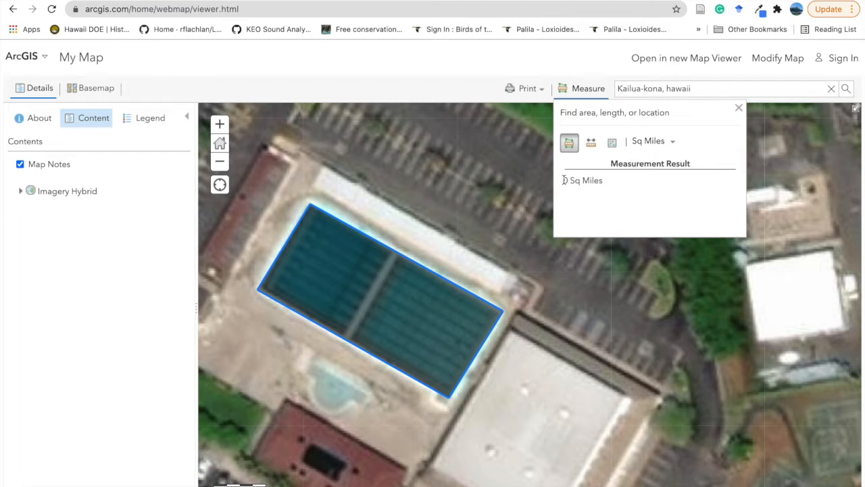
# Clear the pool measurement and measure the area of the whole block around the pool, including its parking lots.
pyautogui.click(569, 142)
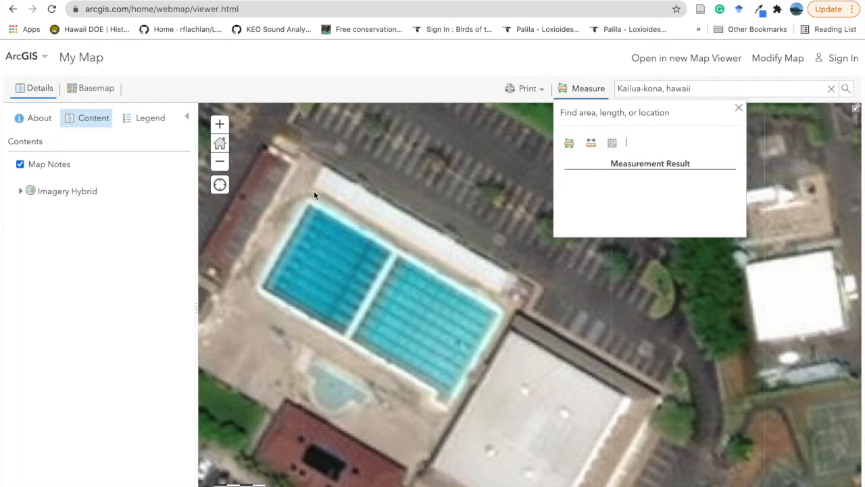
pyautogui.scroll(-4, 295, 226)
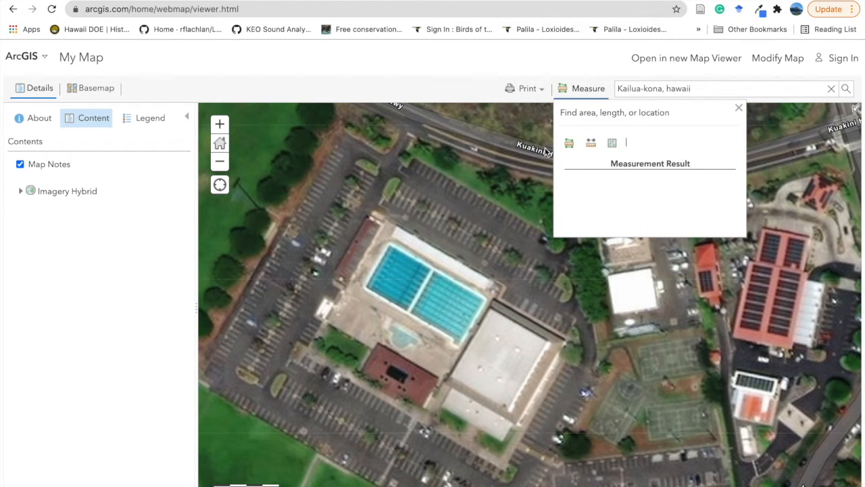
pyautogui.click(569, 142)
pyautogui.click(337, 138)
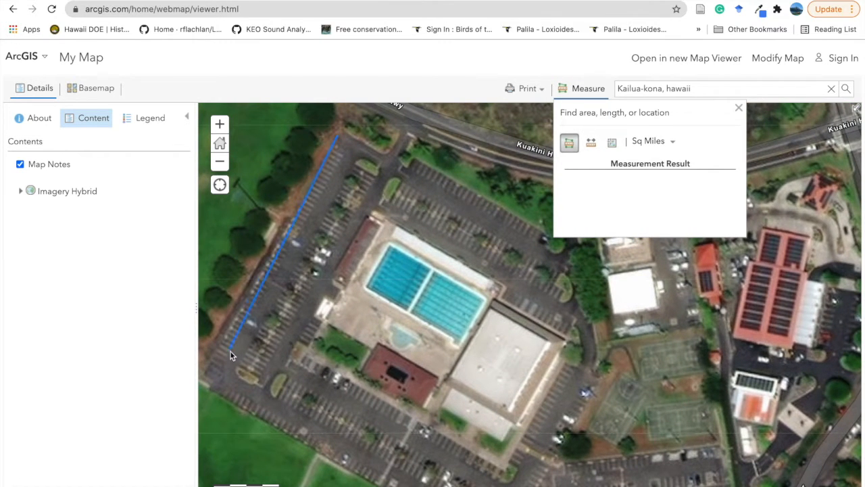
pyautogui.click(200, 369)
pyautogui.click(464, 486)
pyautogui.doubleClick(584, 276)
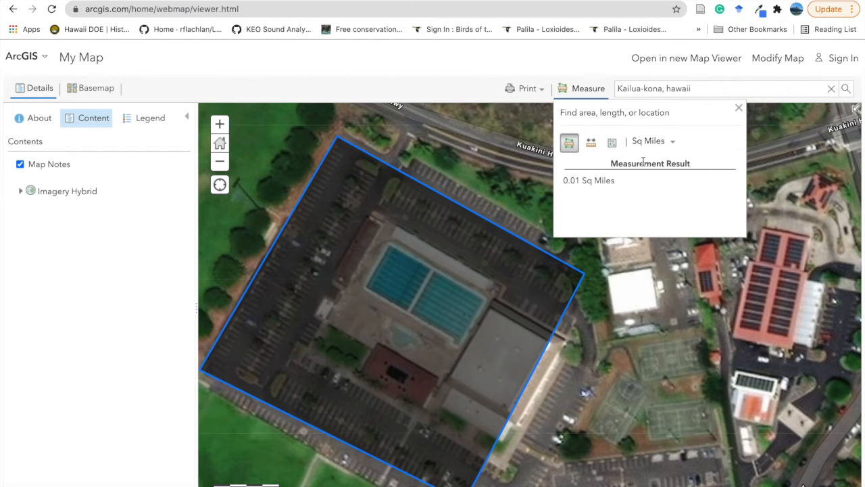
# Show the measured area of the pool block in acres and close the measurement tool.
pyautogui.click(668, 143)
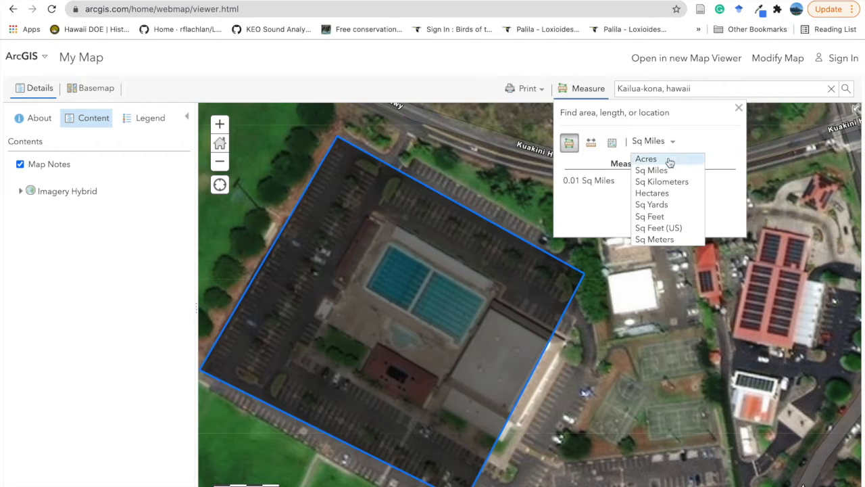
pyautogui.click(668, 159)
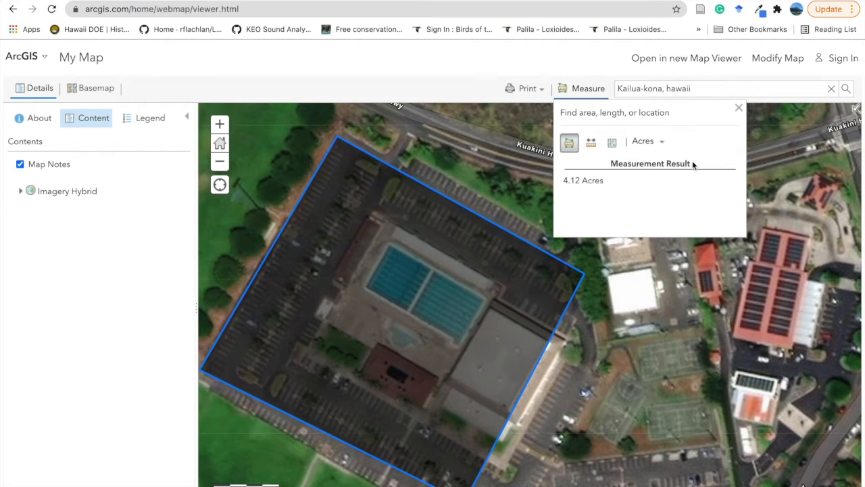
pyautogui.click(739, 110)
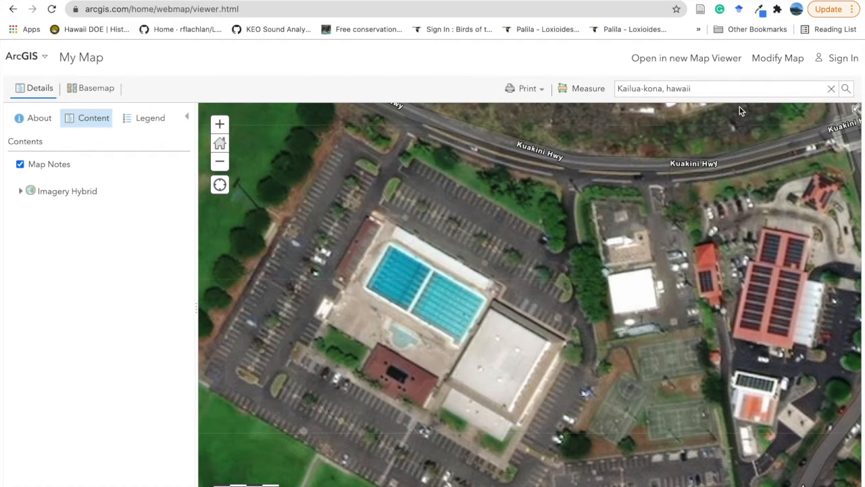
# Switch the map to modify mode and toggle the Map Notes layer off and back on.
pyautogui.doubleClick(219, 162)
pyautogui.click(219, 163)
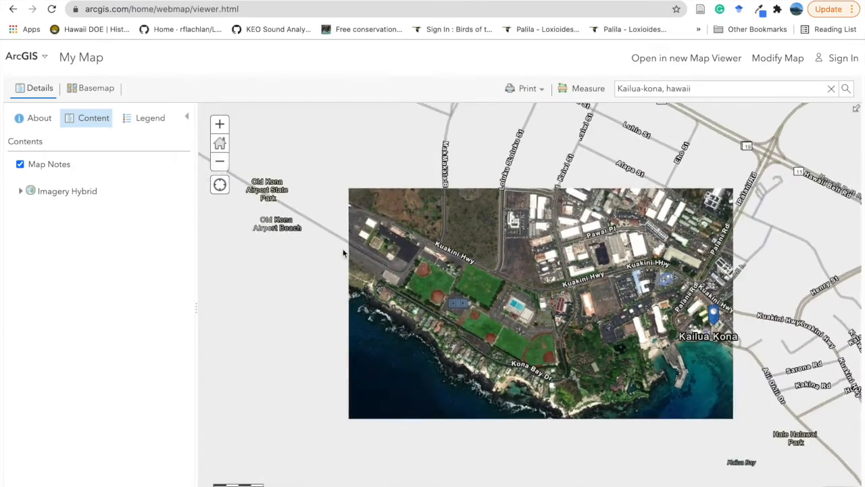
pyautogui.scroll(-2, 361, 265)
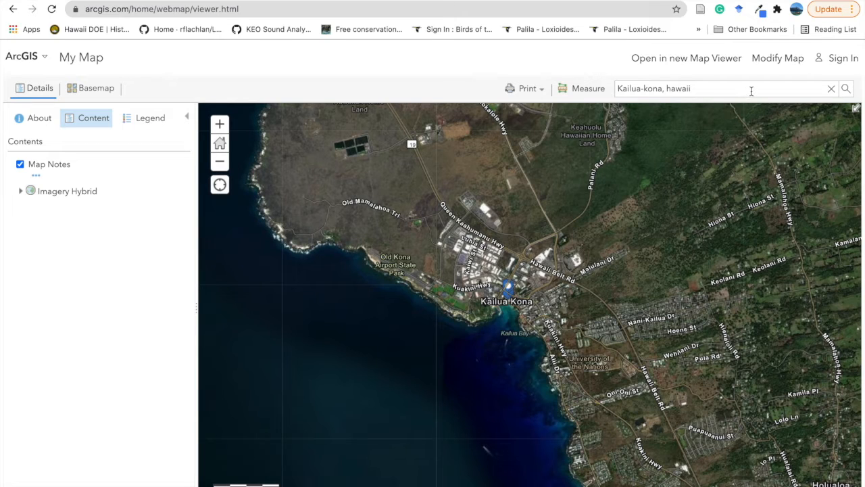
pyautogui.click(774, 64)
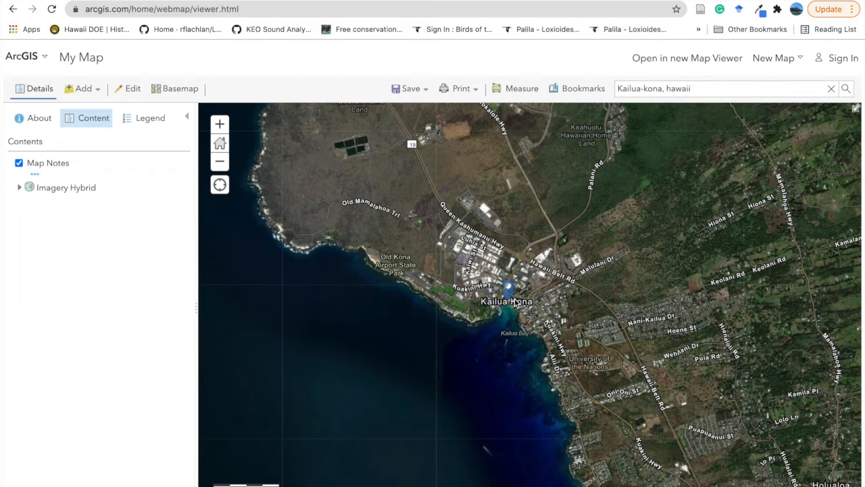
pyautogui.click(18, 166)
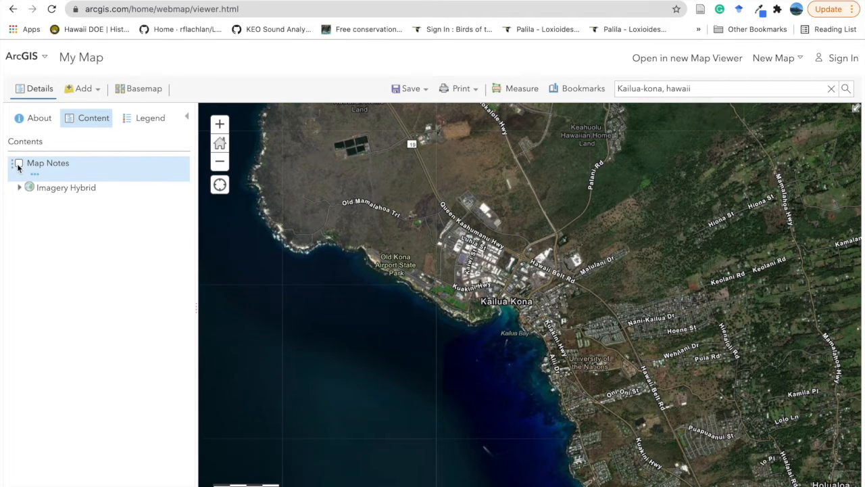
pyautogui.click(18, 165)
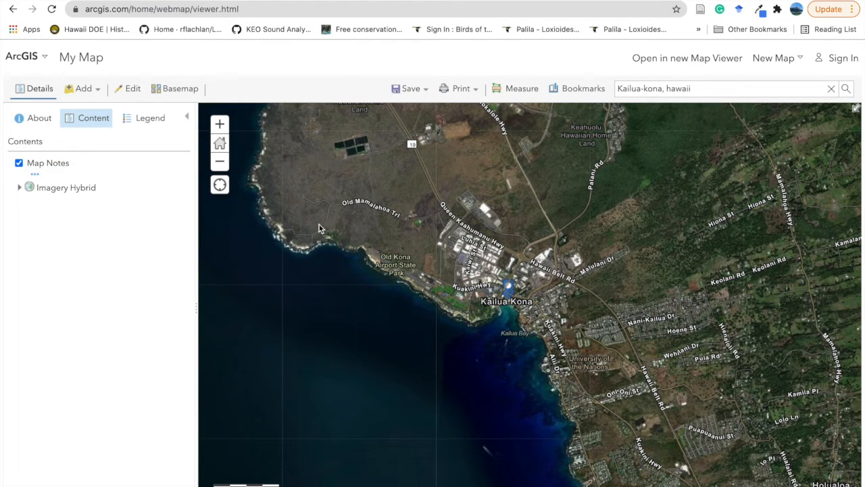
# Open the Kailua-kona, Hawaii map note beside Alii Dr for editing and enter "Building" as its description.
pyautogui.scroll(2, 531, 301)
pyautogui.scroll(1, 566, 334)
pyautogui.moveTo(462, 317); pyautogui.dragTo(599, 331)
pyautogui.moveTo(442, 248); pyautogui.dragTo(619, 362)
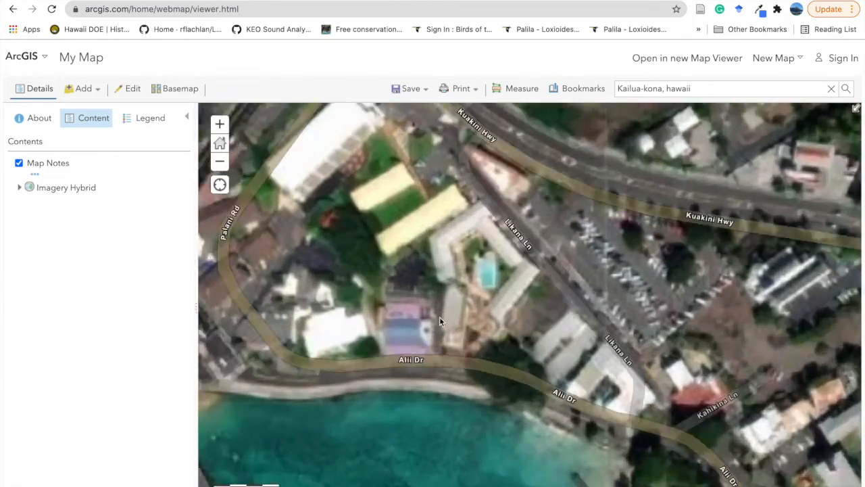
pyautogui.moveTo(456, 325); pyautogui.dragTo(551, 272)
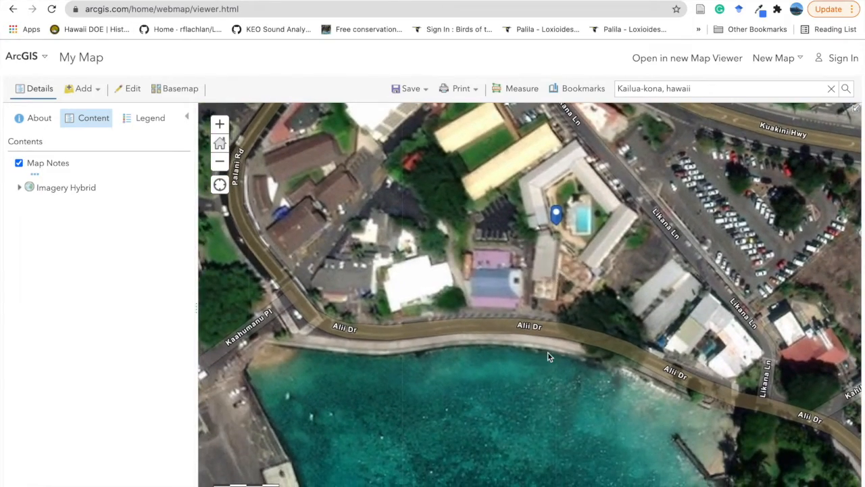
pyautogui.moveTo(552, 332); pyautogui.dragTo(532, 323)
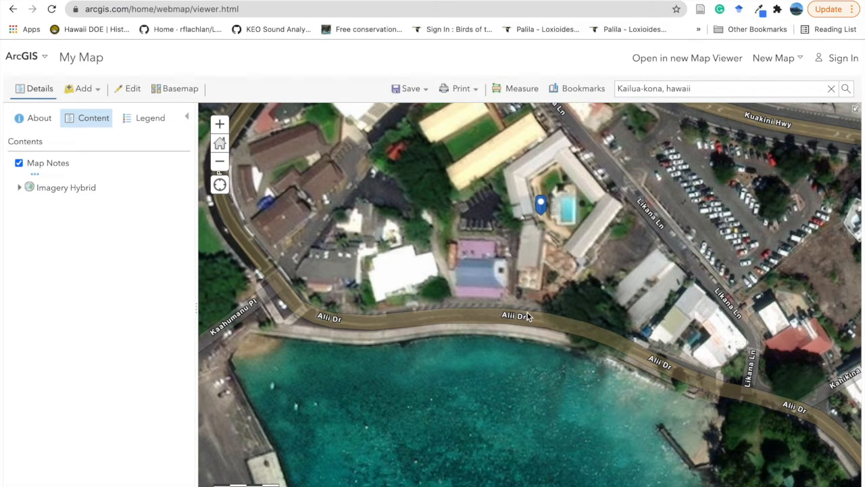
pyautogui.click(541, 212)
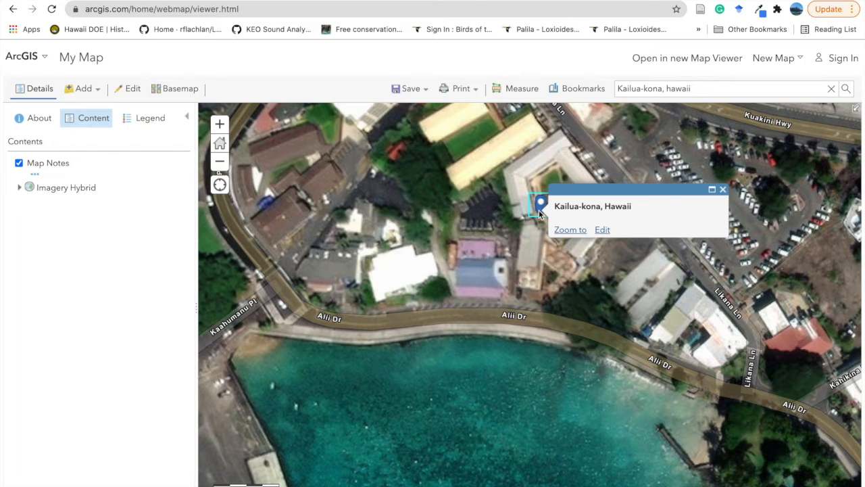
pyautogui.click(602, 230)
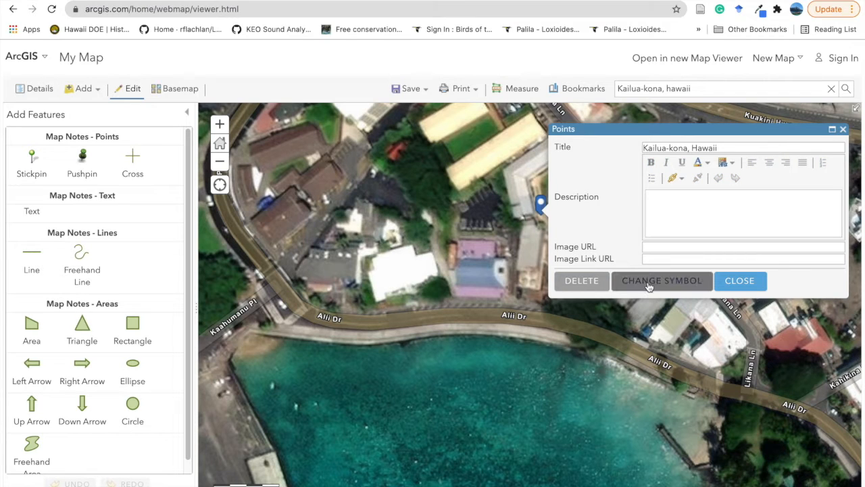
pyautogui.click(677, 216)
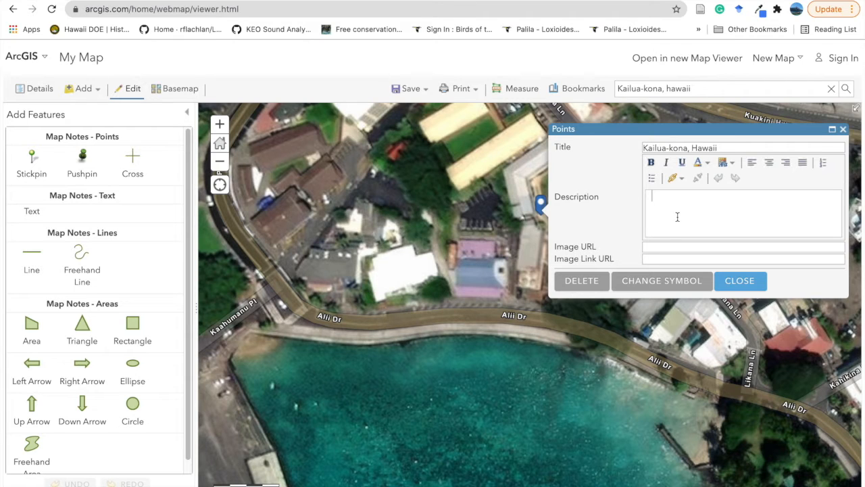
pyautogui.write('Building')
# Change the Kailua-kona note's symbol to the blue boxed building from the General Infrastructure category and enlarge it.
pyautogui.click(670, 280)
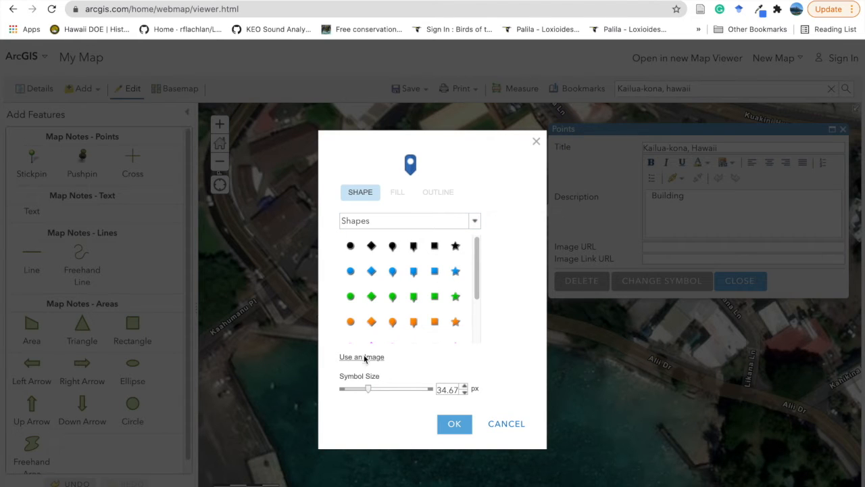
pyautogui.click(374, 220)
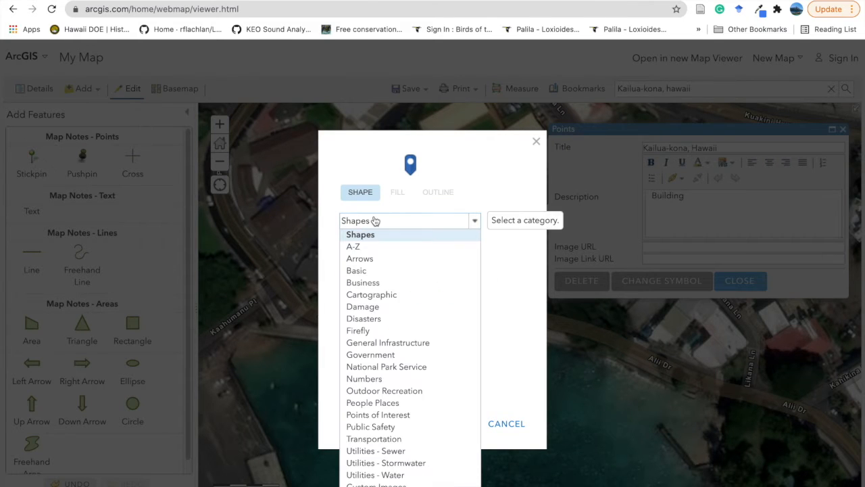
pyautogui.click(397, 282)
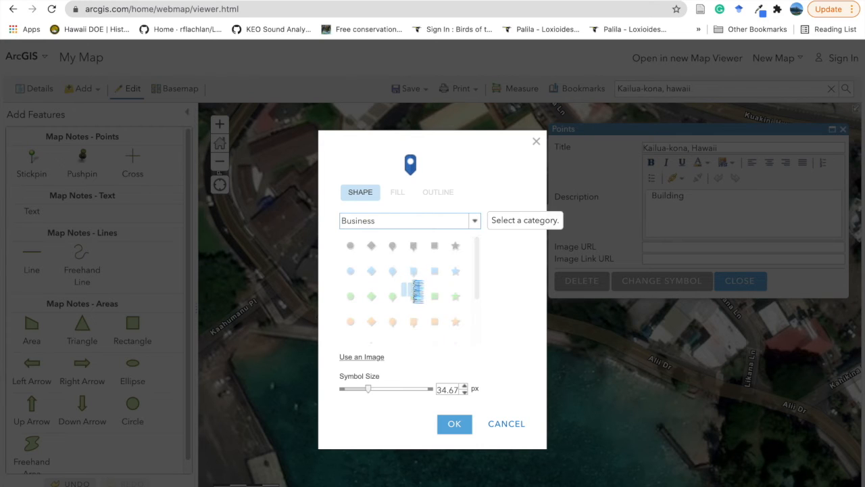
pyautogui.moveTo(476, 241)
pyautogui.mouseDown()
pyautogui.moveTo(469, 353)
pyautogui.moveTo(476, 238)
pyautogui.mouseUp()
pyautogui.click(475, 221)
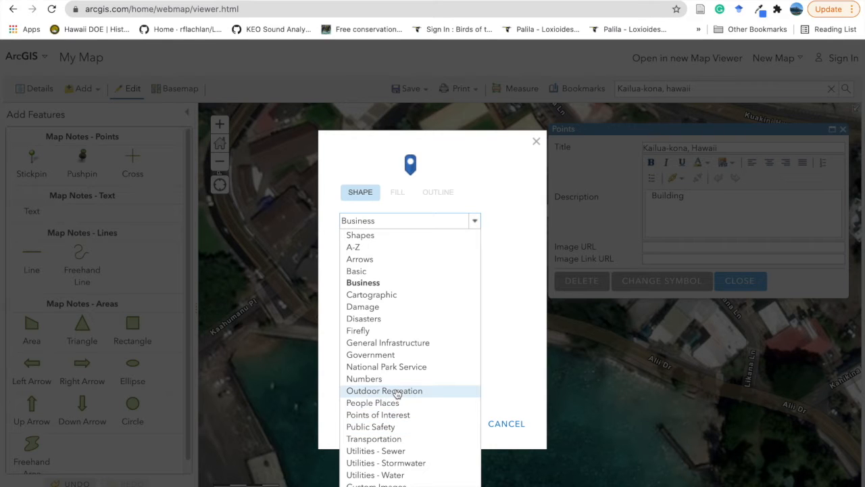
pyautogui.click(368, 343)
pyautogui.moveTo(474, 262)
pyautogui.mouseDown()
pyautogui.moveTo(483, 319)
pyautogui.moveTo(474, 255)
pyautogui.mouseUp()
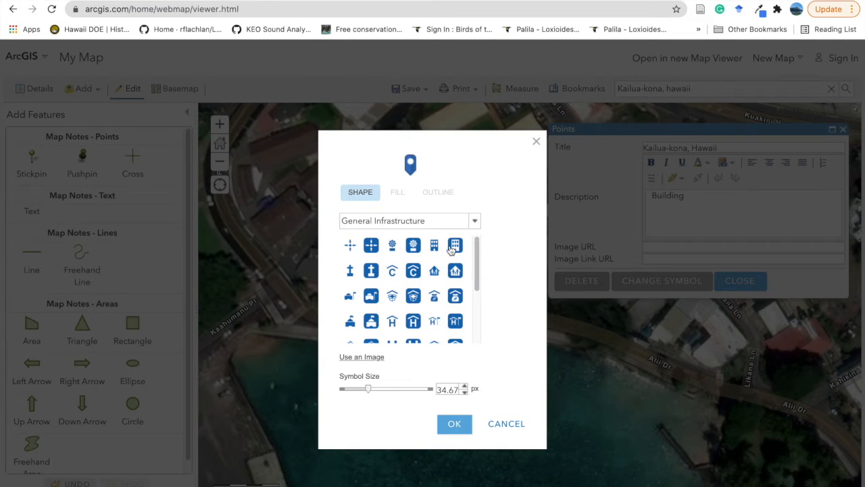
pyautogui.click(451, 250)
pyautogui.moveTo(367, 389); pyautogui.dragTo(387, 390)
pyautogui.click(452, 440)
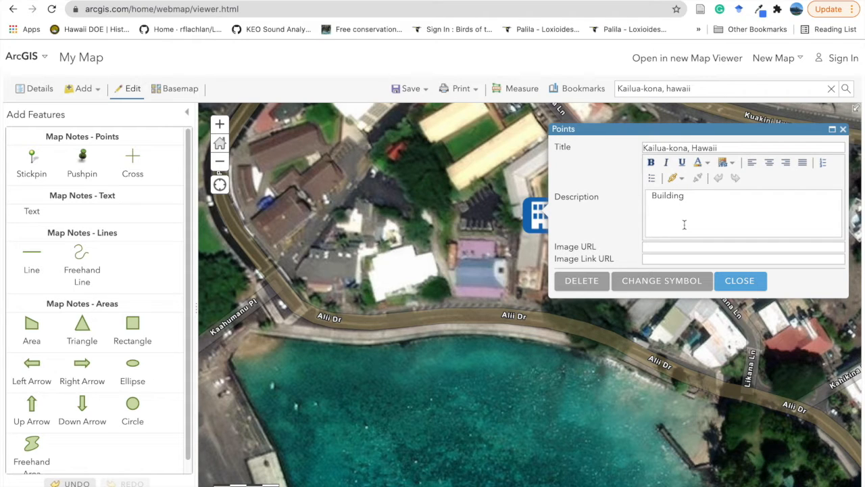
pyautogui.click(736, 282)
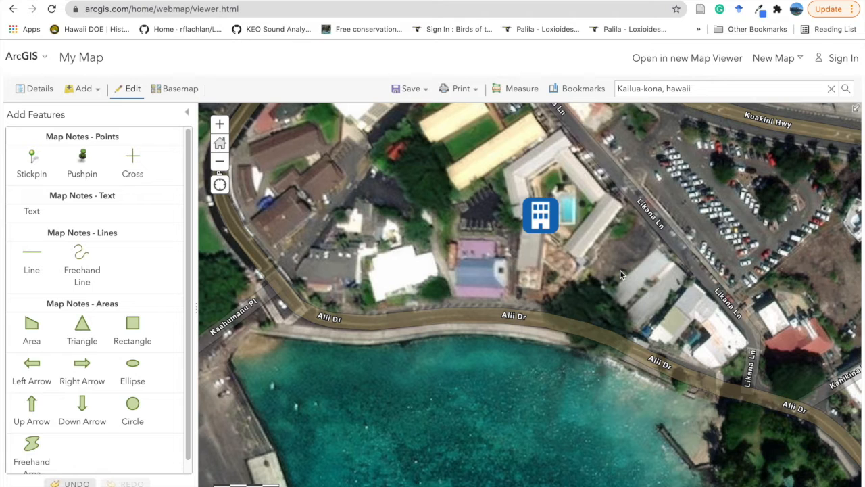
# Place a pushpin map note on the small beach beside the jetty just off Alii Dr.
pyautogui.moveTo(513, 350); pyautogui.dragTo(401, 225)
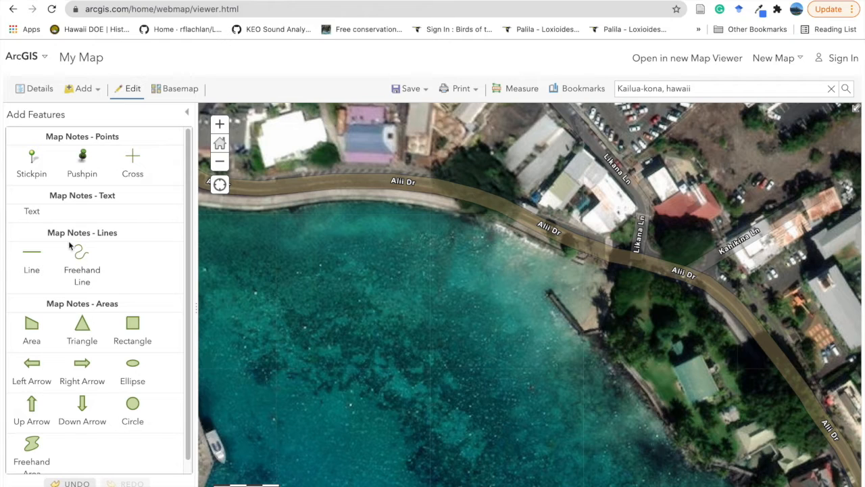
pyautogui.click(84, 160)
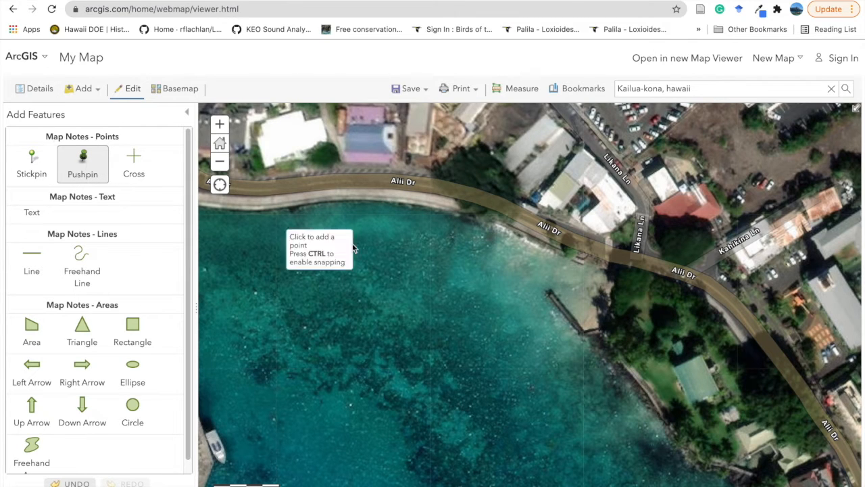
pyautogui.click(593, 303)
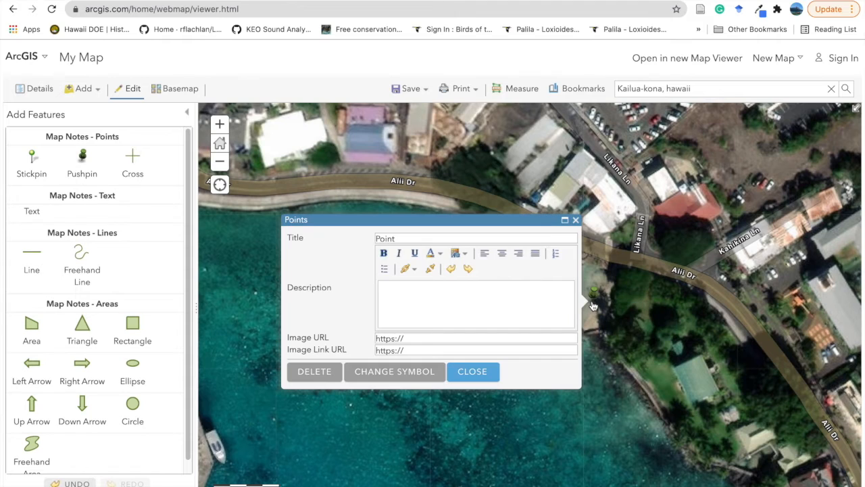
# Title the beach pushpin note "Beach", enter "sandy beach in Kona" as its description, and close the note.
pyautogui.click(460, 303)
pyautogui.write('b')
pyautogui.press('BackSpace')
pyautogui.write('sandy beach in')
pyautogui.press('BackSpace')
pyautogui.press('BackSpace')
pyautogui.write('in Kona')
pyautogui.moveTo(400, 235); pyautogui.dragTo(375, 240)
pyautogui.write('Beach')
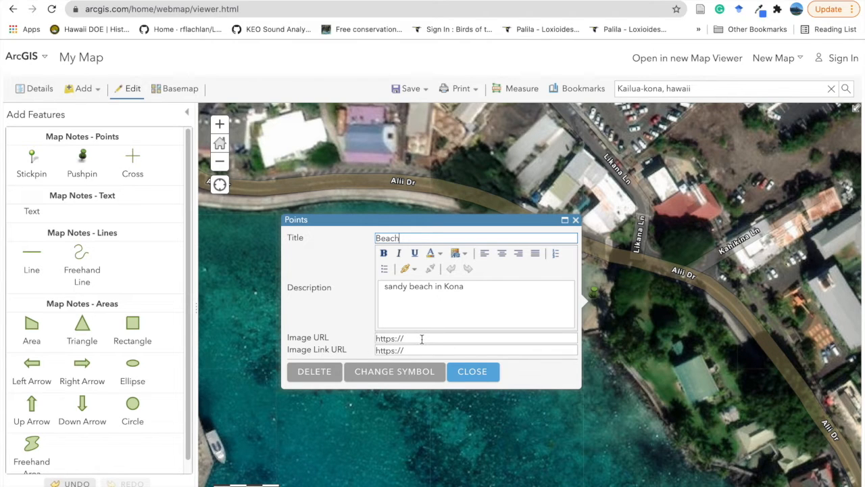
pyautogui.click(473, 373)
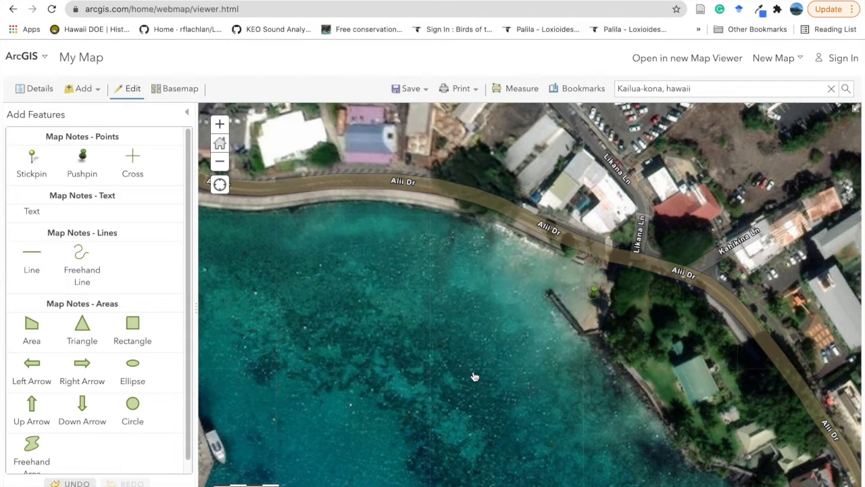
# Change the Beach note's symbol to the three fish from the Outdoor Recreation category, enlarge it, and close the note.
pyautogui.click(593, 295)
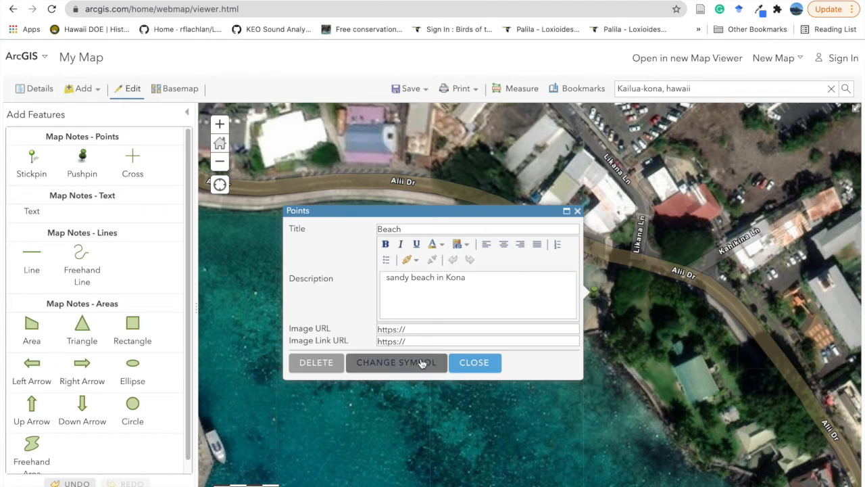
pyautogui.click(385, 363)
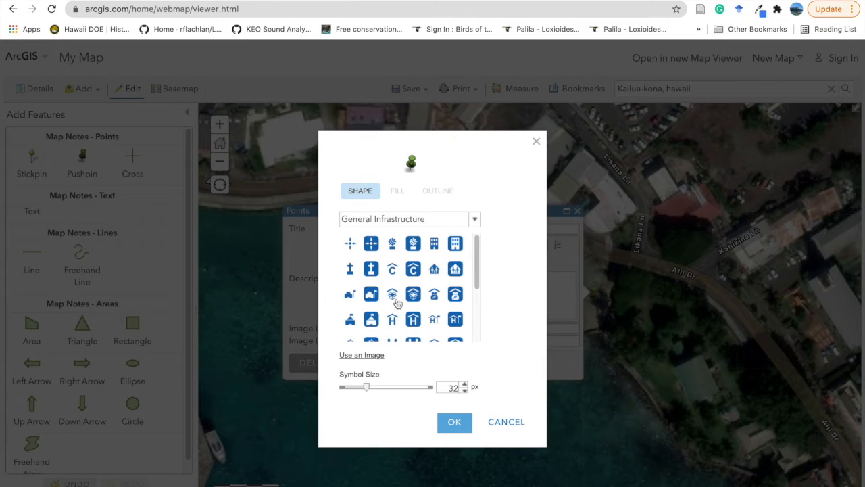
pyautogui.click(415, 223)
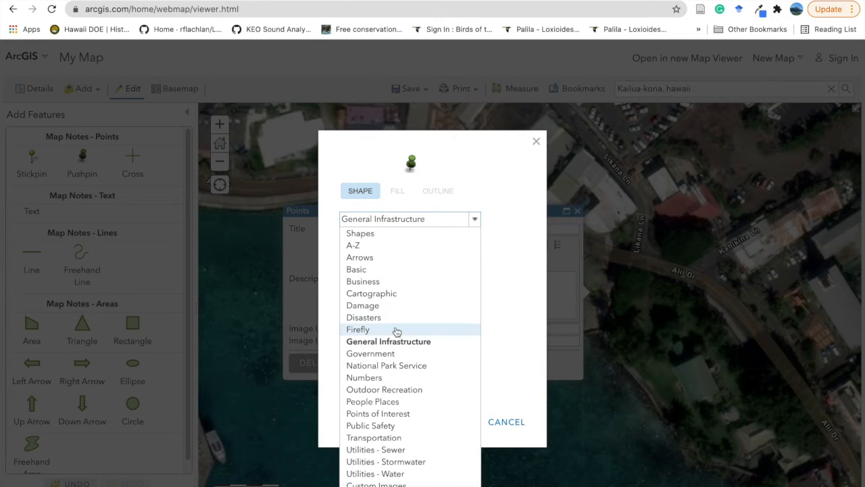
pyautogui.click(410, 389)
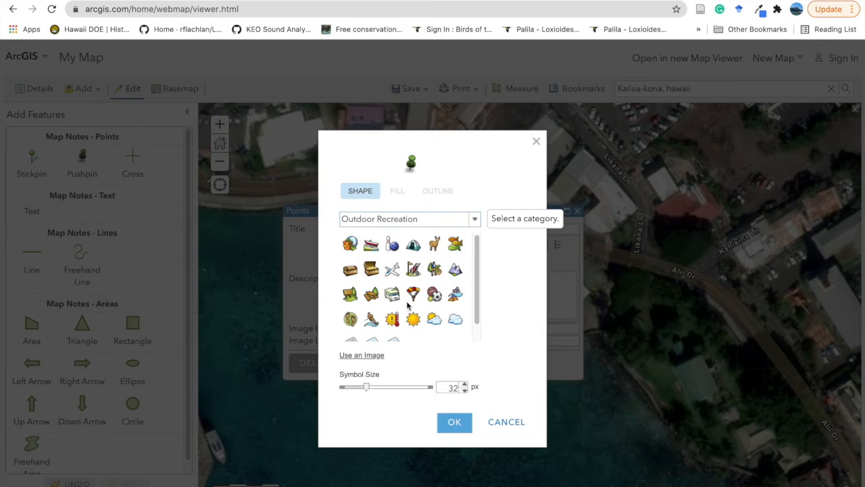
pyautogui.click(460, 249)
pyautogui.moveTo(366, 387); pyautogui.dragTo(392, 398)
pyautogui.click(454, 446)
pyautogui.click(494, 364)
# Draw an area map note around the parking lot between Likana Ln and Kuakini Hwy.
pyautogui.moveTo(498, 350); pyautogui.dragTo(585, 438)
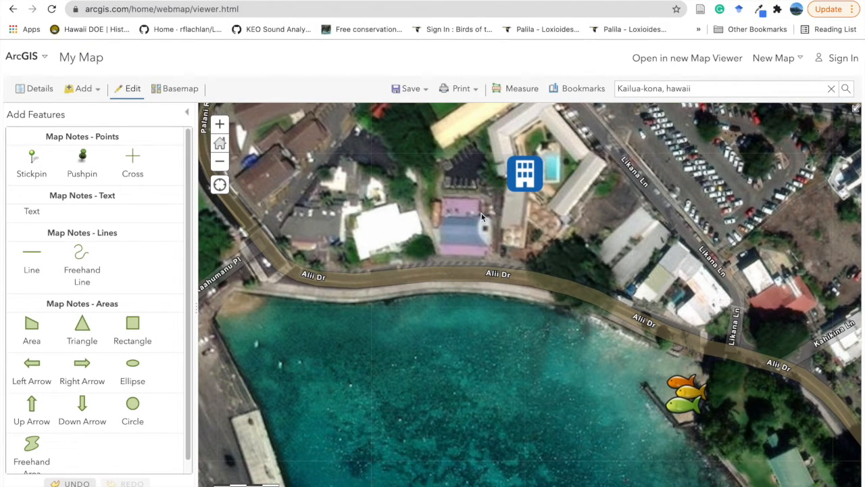
pyautogui.moveTo(430, 352); pyautogui.dragTo(374, 327)
pyautogui.scroll(-1, 349, 309)
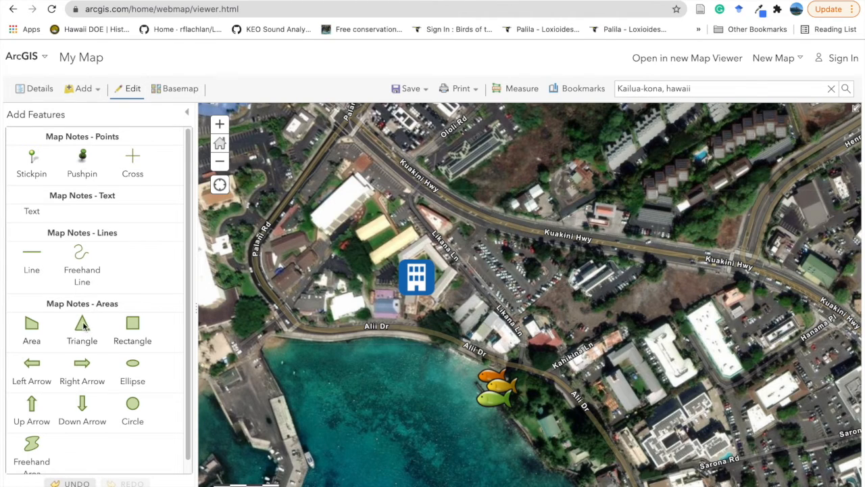
pyautogui.click(32, 327)
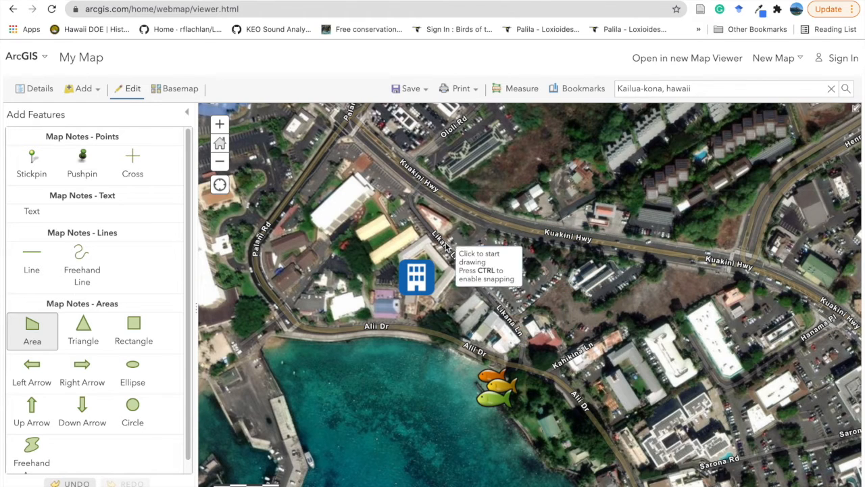
pyautogui.click(417, 207)
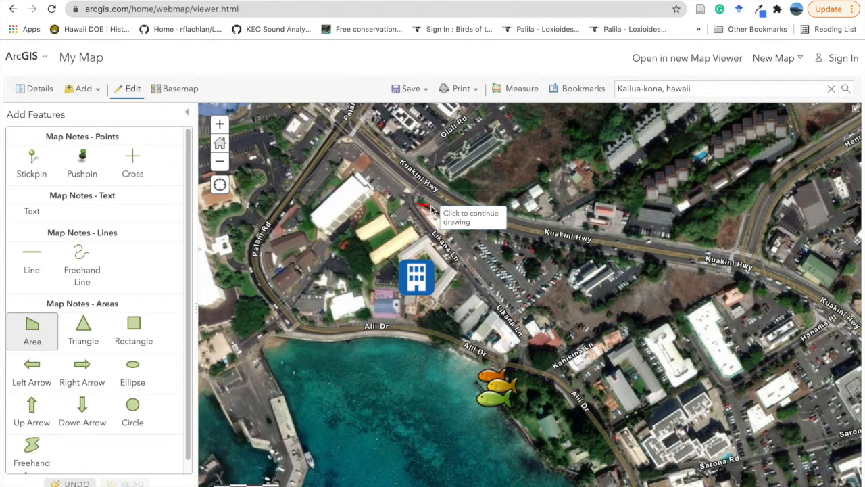
pyautogui.click(472, 229)
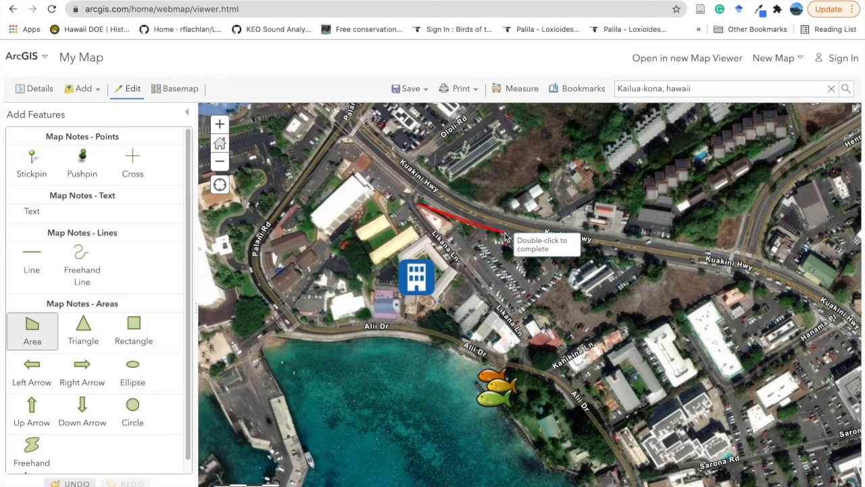
pyautogui.click(565, 270)
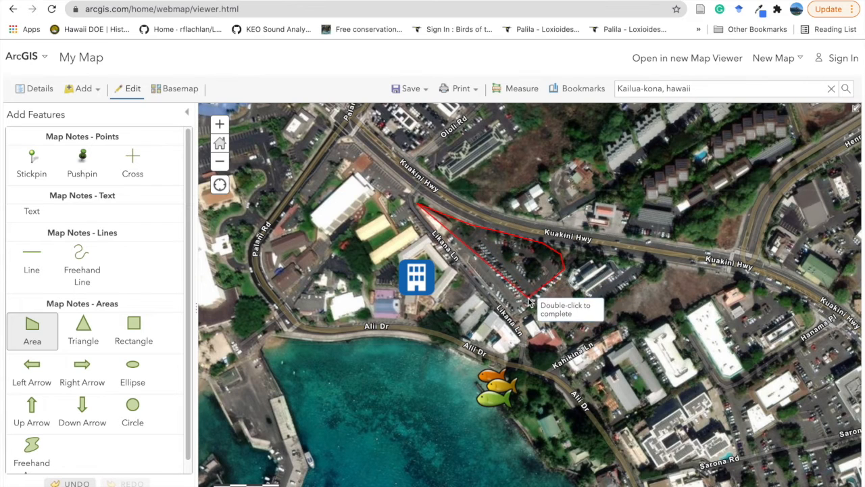
pyautogui.click(510, 311)
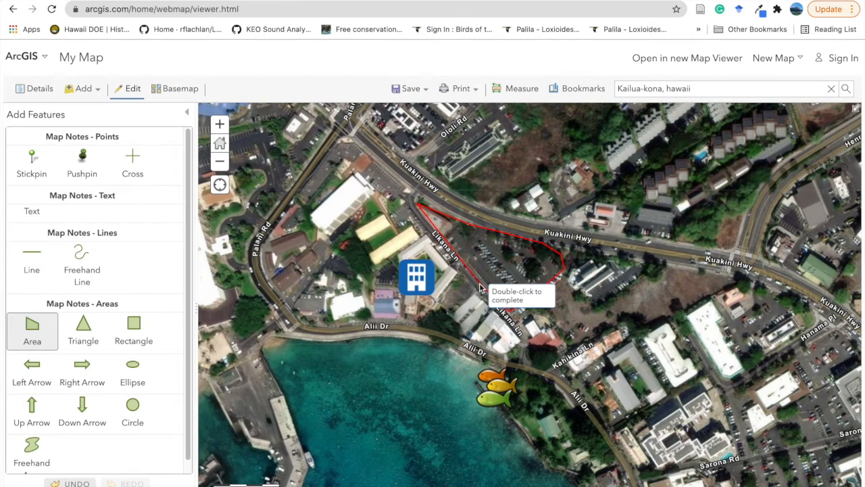
pyautogui.click(417, 216)
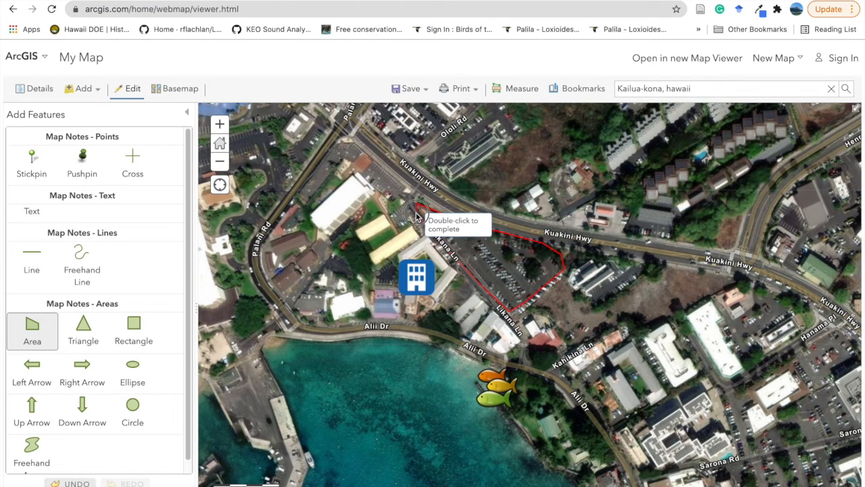
pyautogui.doubleClick(417, 215)
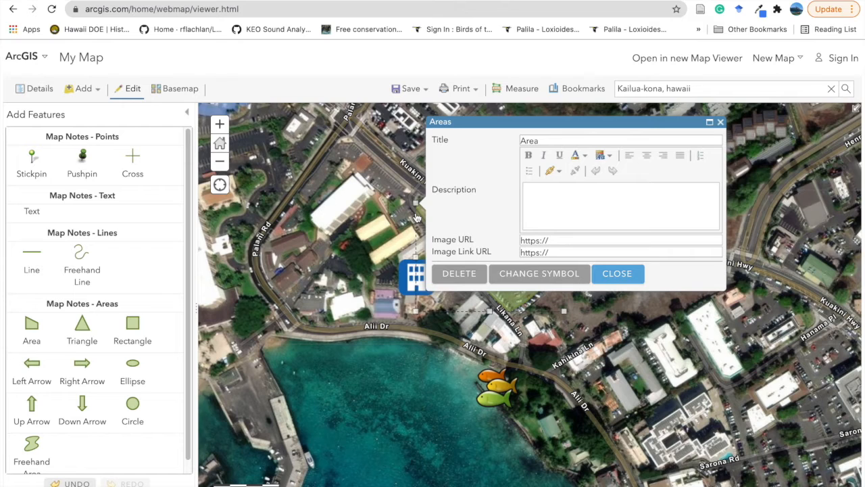
# Title the new area note "Parking lot" and enter "public parking in Kona" as its description.
pyautogui.moveTo(544, 141); pyautogui.dragTo(513, 143)
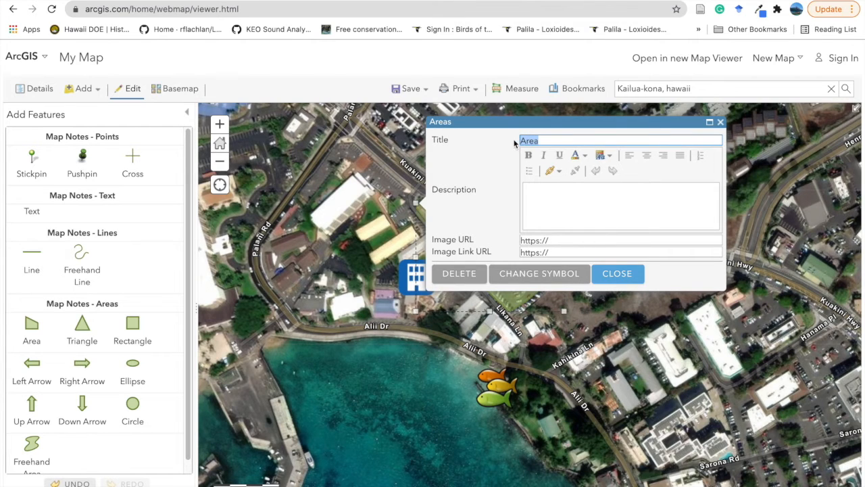
pyautogui.write('Parking lot')
pyautogui.click(574, 203)
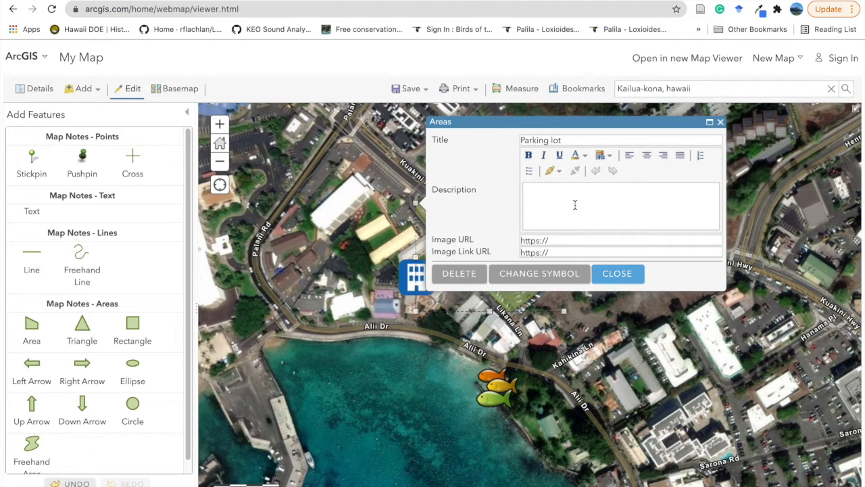
pyautogui.write('public parking in kona')
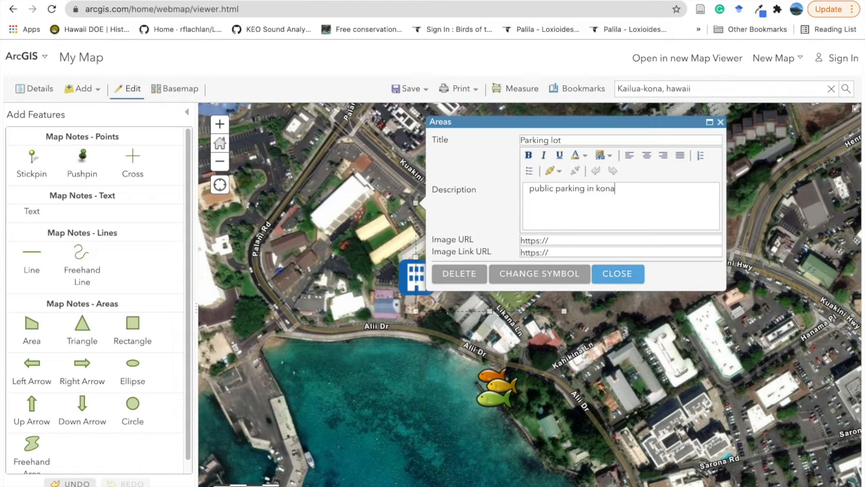
pyautogui.press('BackSpace')
pyautogui.press('BackSpace')
pyautogui.press('BackSpace')
pyautogui.press('BackSpace')
pyautogui.write('Kona')
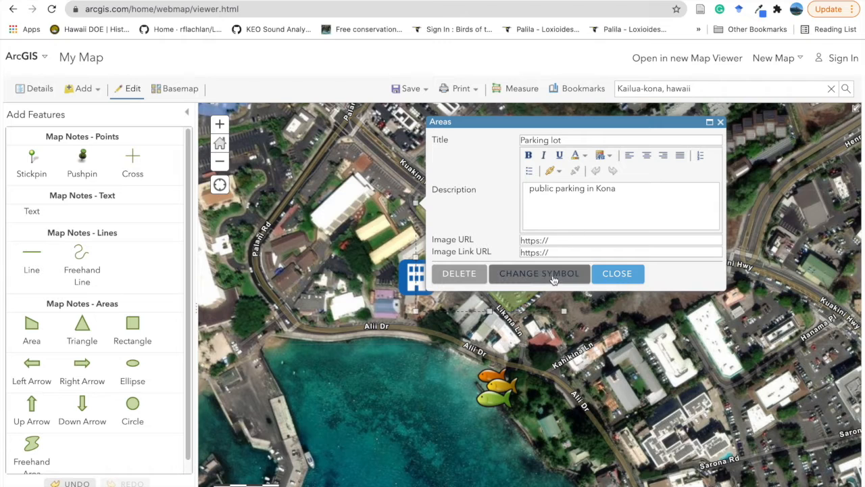
# Fill the parking lot area with red #FF0000 at about 30% transparency and close the note.
pyautogui.click(529, 278)
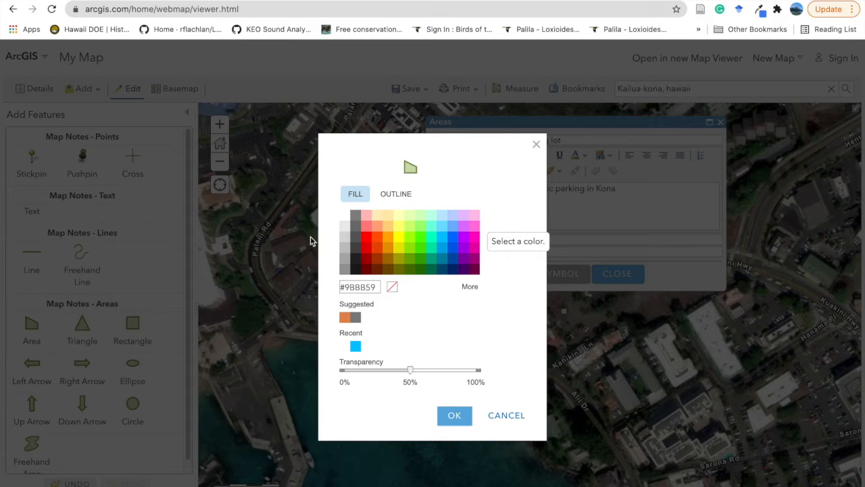
pyautogui.click(365, 237)
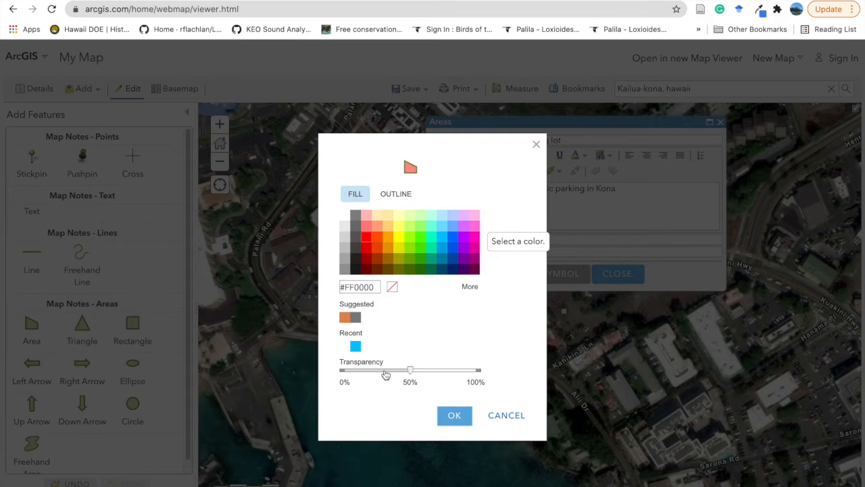
pyautogui.moveTo(409, 371); pyautogui.dragTo(383, 371)
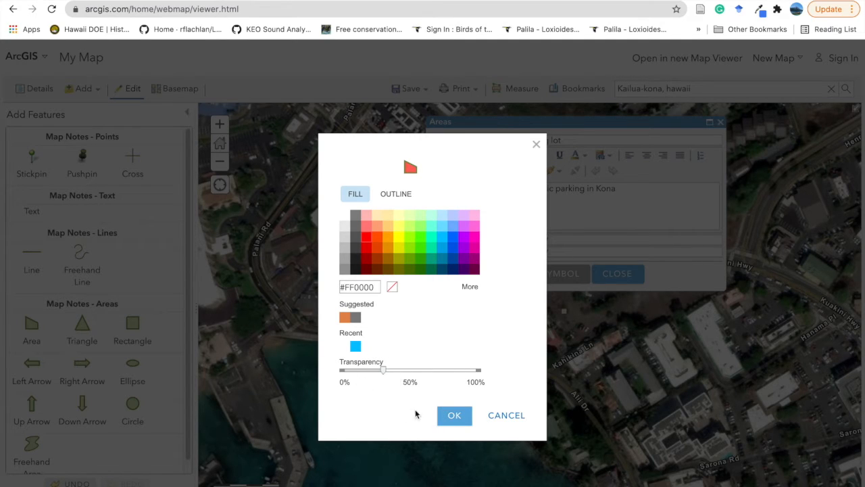
pyautogui.click(454, 415)
pyautogui.click(610, 275)
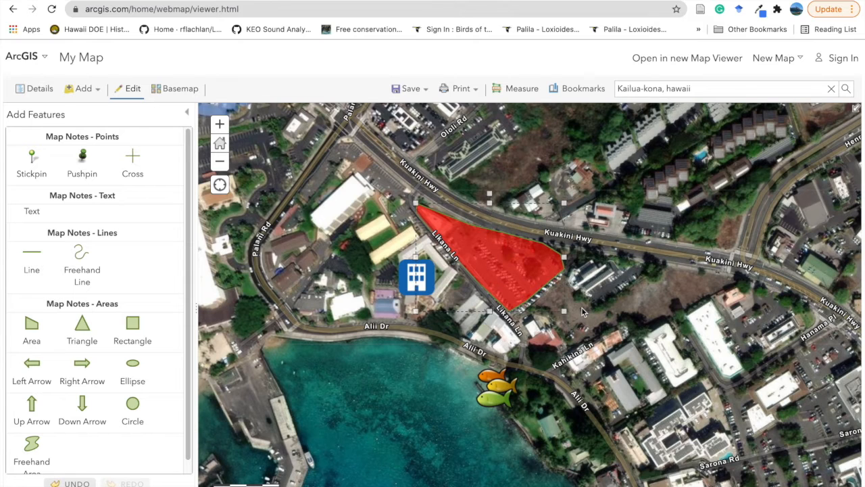
# Bookmark the map view showing all three Kona notes as "Kona features" and close the bookmark list.
pyautogui.moveTo(581, 306); pyautogui.dragTo(658, 384)
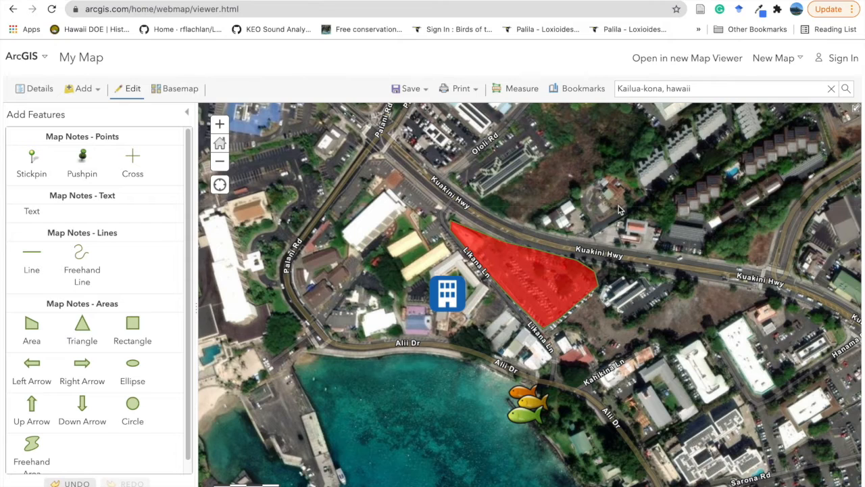
pyautogui.click(590, 91)
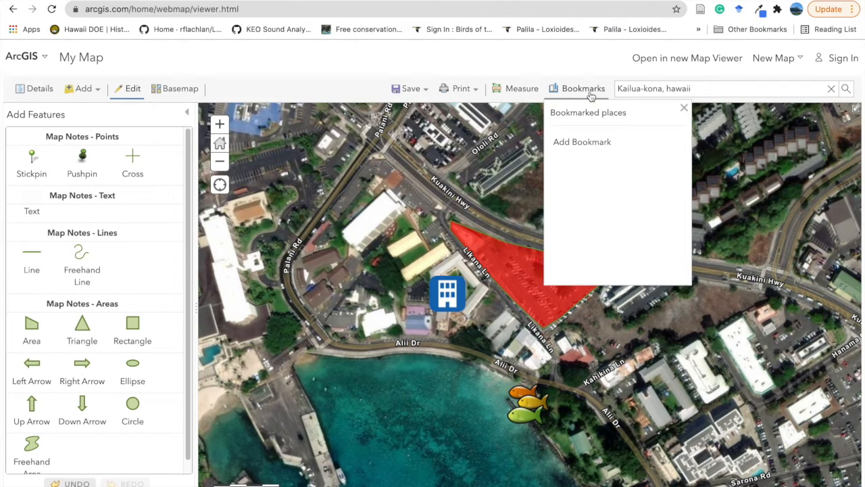
pyautogui.click(592, 142)
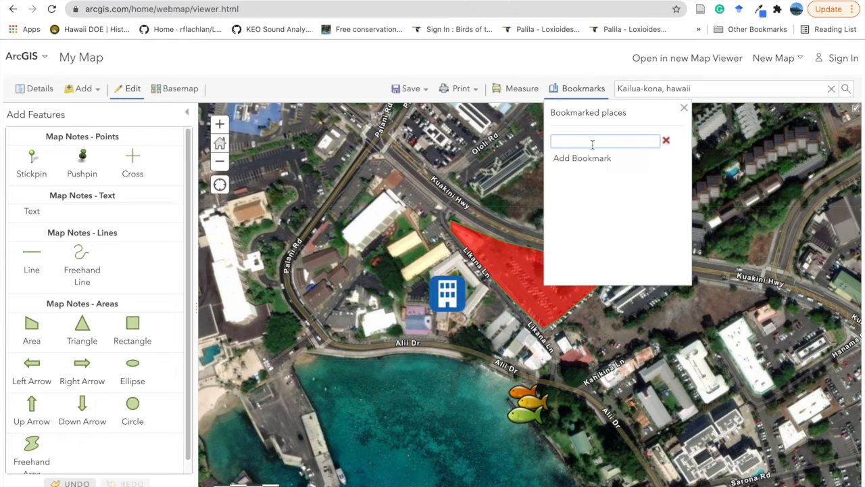
pyautogui.write('Kona features')
pyautogui.press('Return')
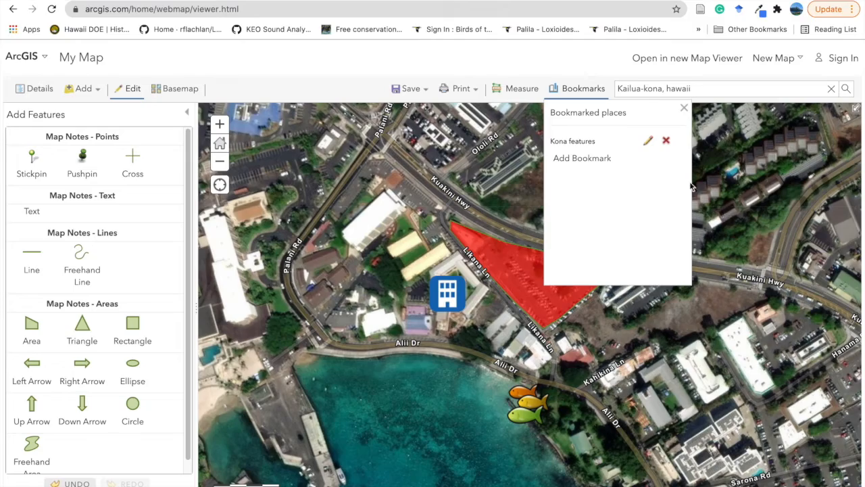
pyautogui.click(684, 111)
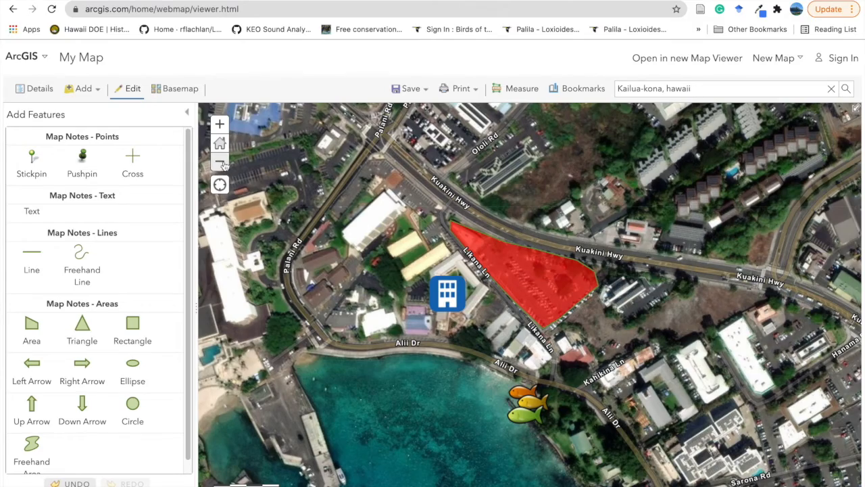
# Zoom the map out to the Kona coast and return to the notes through the "Kona features" bookmark.
pyautogui.click(219, 162)
pyautogui.click(219, 163)
pyautogui.click(219, 163)
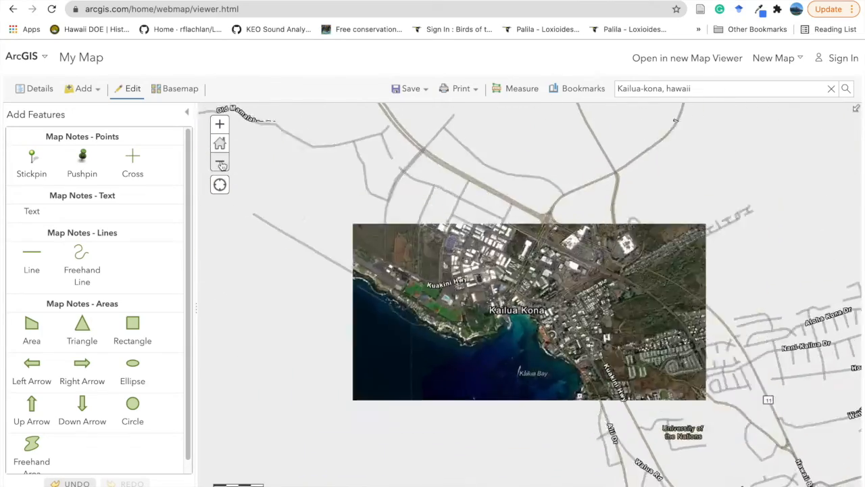
pyautogui.click(219, 163)
pyautogui.click(221, 163)
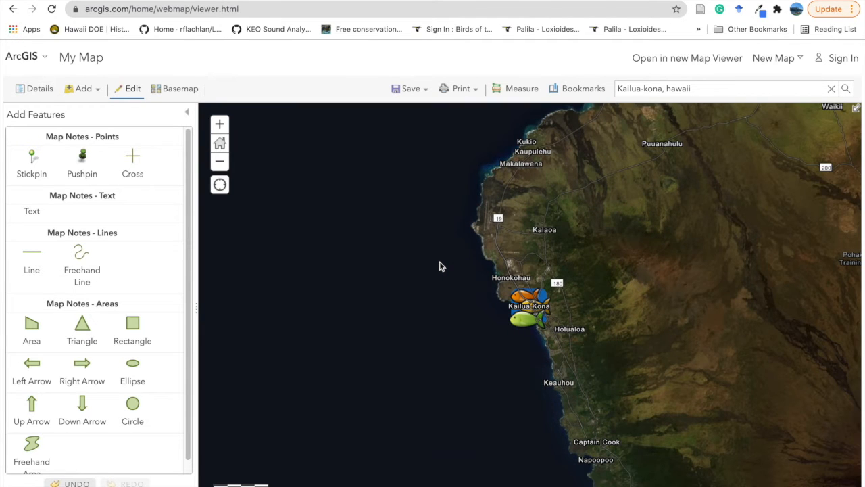
pyautogui.click(576, 94)
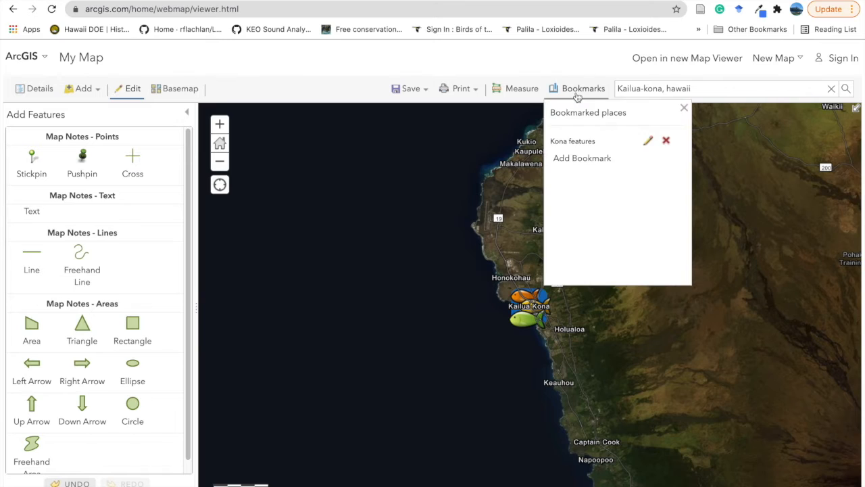
pyautogui.click(576, 145)
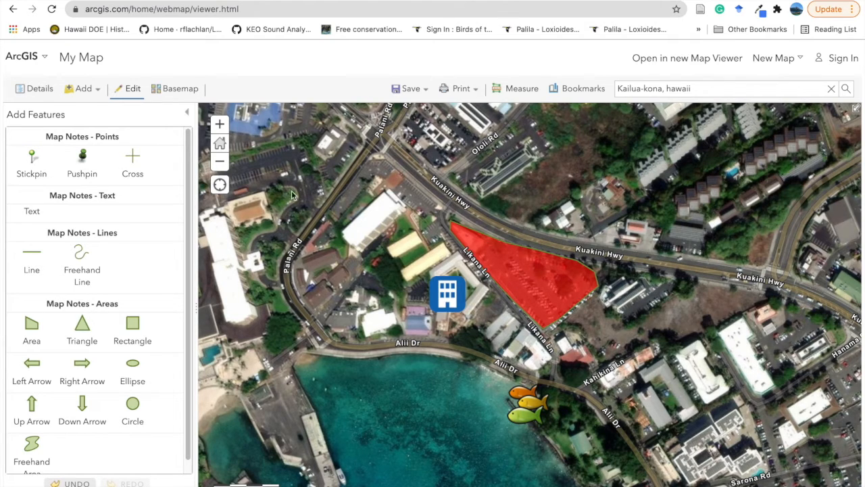
# Bookmark a wider map view of the town and surrounding Kona coast as "Kailua-Kona".
pyautogui.click(225, 165)
pyautogui.click(226, 167)
pyautogui.click(226, 167)
pyautogui.click(227, 167)
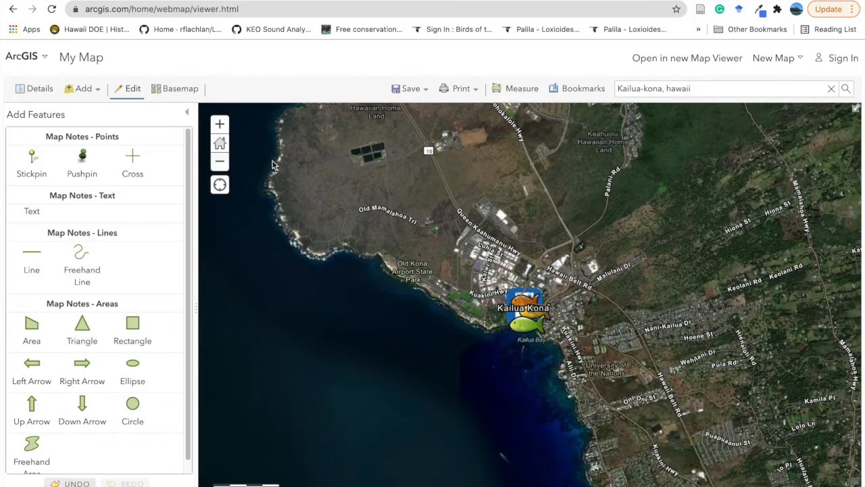
pyautogui.click(579, 88)
pyautogui.click(575, 157)
pyautogui.write('lua-Kona')
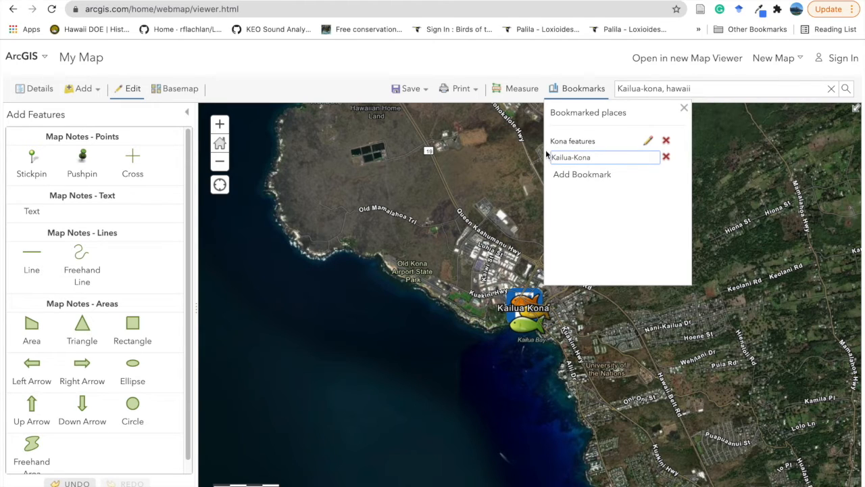
pyautogui.press('Return')
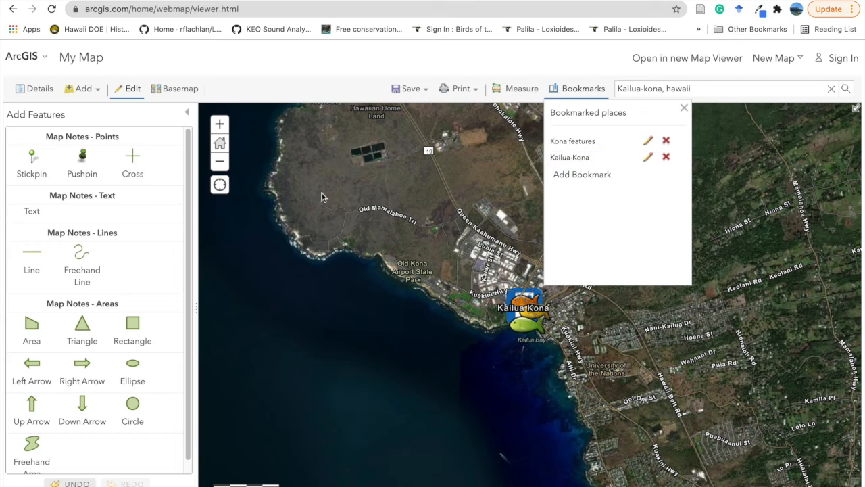
# Bookmark a map view showing the whole Big Island as "Hawaii Island".
pyautogui.click(214, 163)
pyautogui.click(215, 163)
pyautogui.click(215, 163)
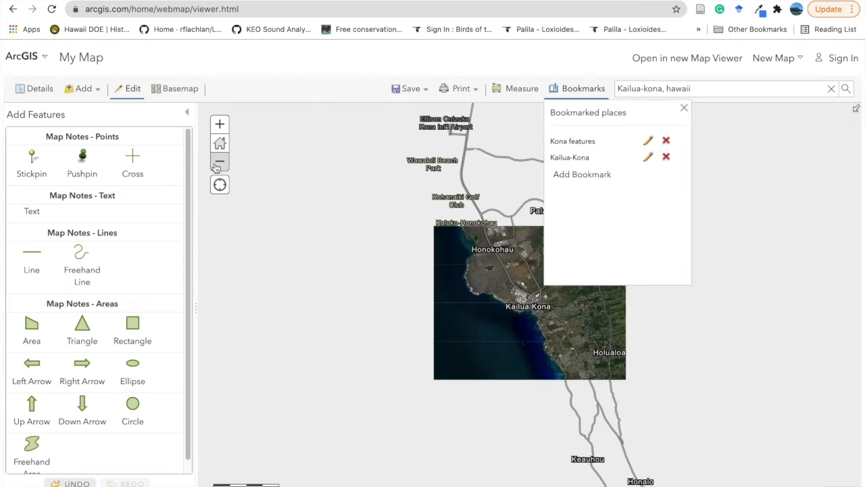
pyautogui.click(215, 164)
pyautogui.moveTo(413, 287); pyautogui.dragTo(322, 268)
pyautogui.click(580, 175)
pyautogui.write('Hawaii Island')
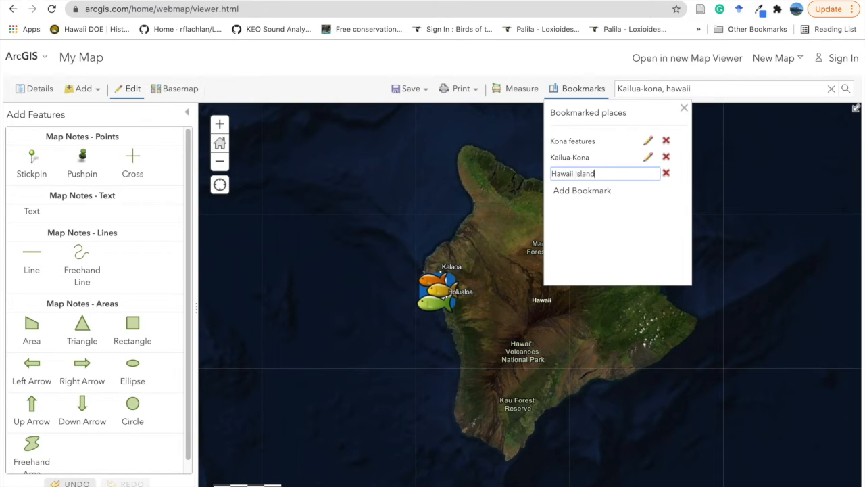
pyautogui.press('Return')
# Bookmark a map view covering the entire island chain as "Hawaiian Islands" and close the bookmark list.
pyautogui.click(223, 164)
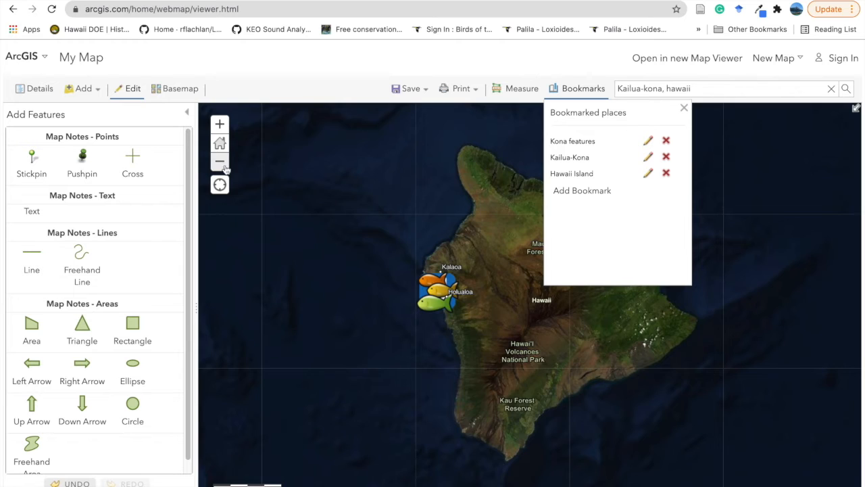
pyautogui.click(225, 169)
pyautogui.moveTo(365, 270); pyautogui.dragTo(525, 377)
pyautogui.click(580, 190)
pyautogui.write('Hawaiian Ilan')
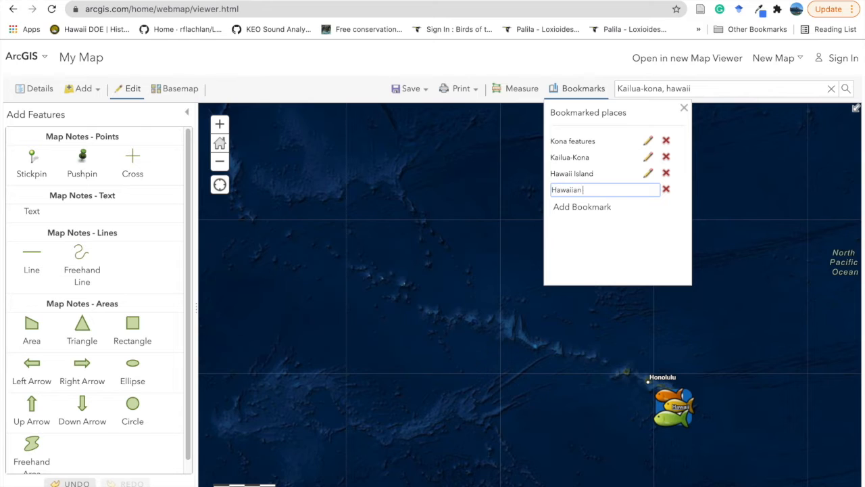
pyautogui.press('BackSpace')
pyautogui.press('BackSpace')
pyautogui.press('BackSpace')
pyautogui.write('salnd')
pyautogui.press('BackSpace')
pyautogui.press('BackSpace')
pyautogui.press('BackSpace')
pyautogui.press('BackSpace')
pyautogui.write('lands')
pyautogui.press('Return')
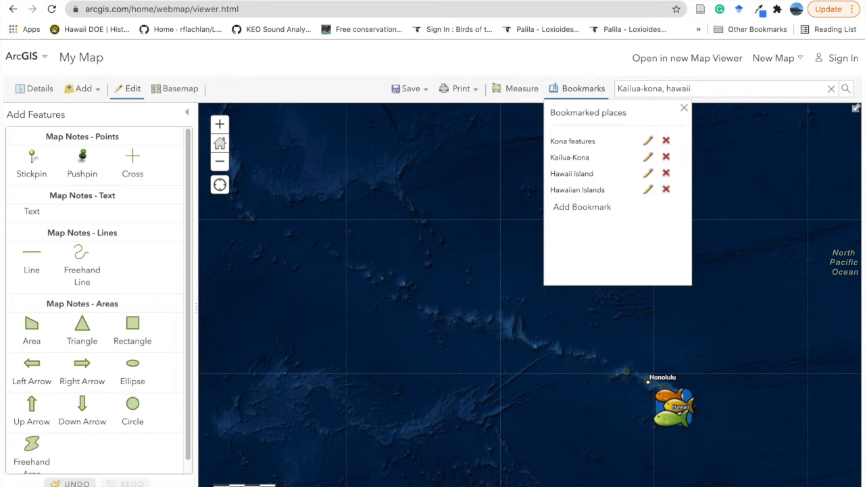
pyautogui.click(684, 109)
# Visit the saved map views through the "Kona features", "Kailua-Kona" and "Hawaiian Islands" bookmarks.
pyautogui.click(584, 91)
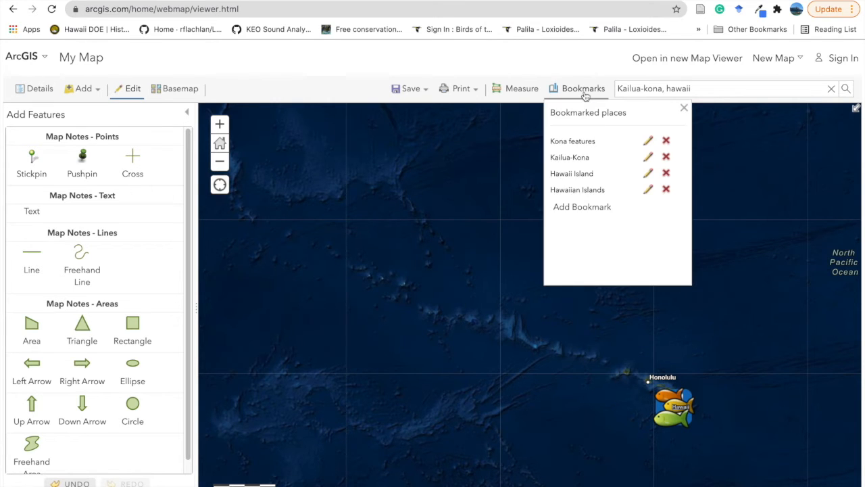
pyautogui.click(578, 142)
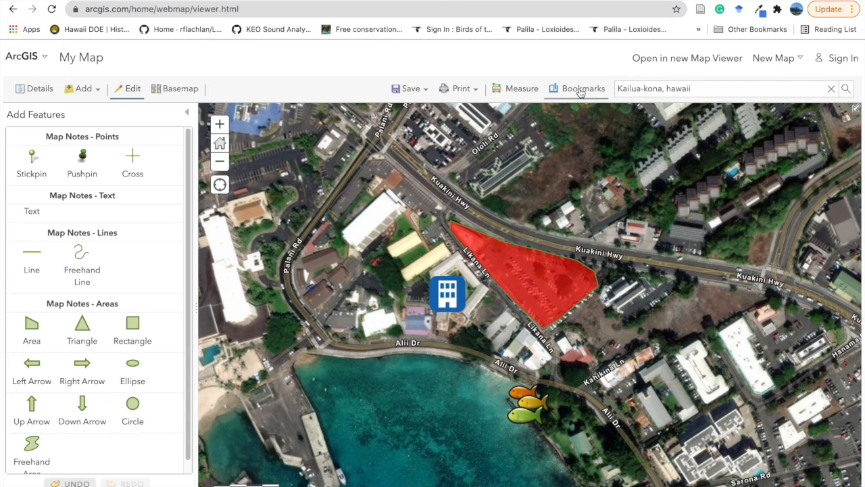
pyautogui.click(577, 89)
pyautogui.click(580, 161)
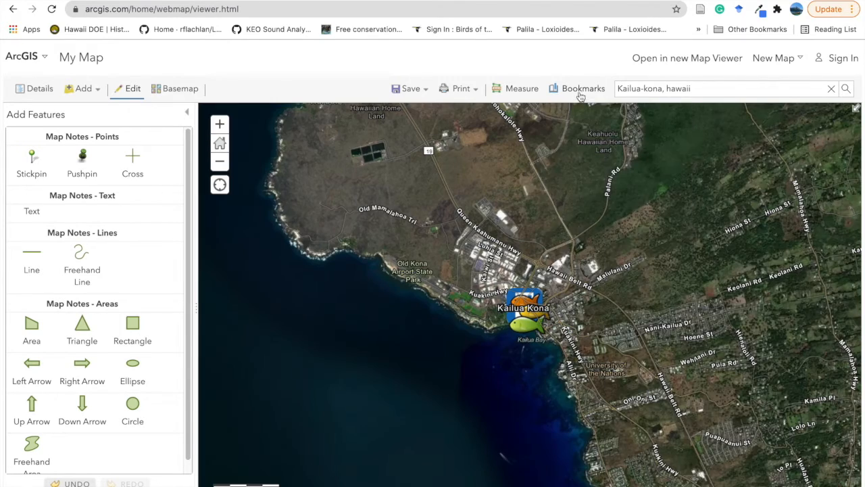
pyautogui.click(580, 89)
pyautogui.click(580, 189)
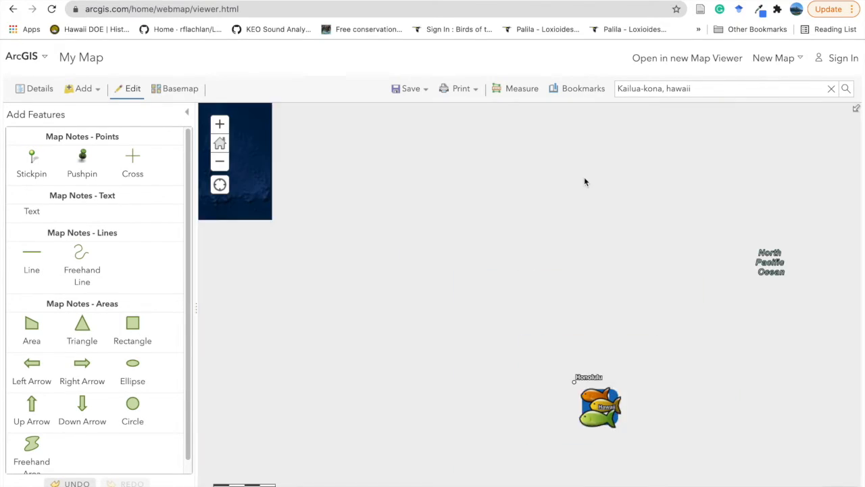
pyautogui.click(580, 89)
pyautogui.click(580, 190)
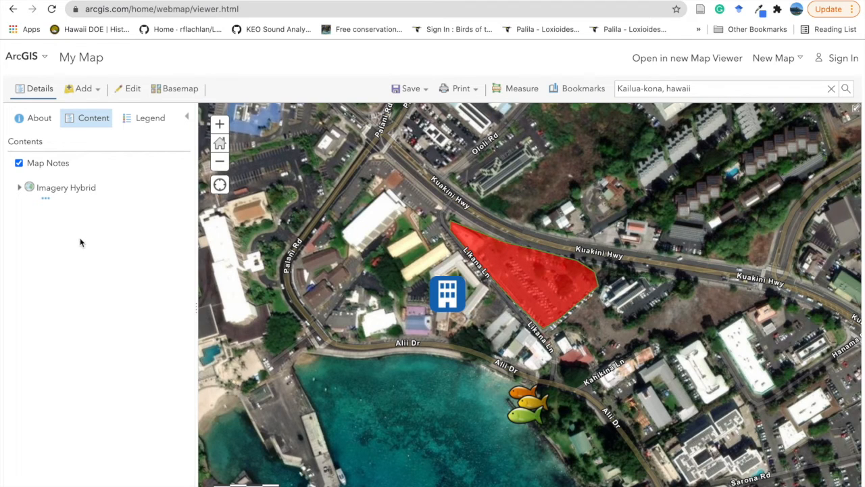
# Rename the Map Notes layer in the map contents as "Kailua Kona Fun".
pyautogui.click(34, 177)
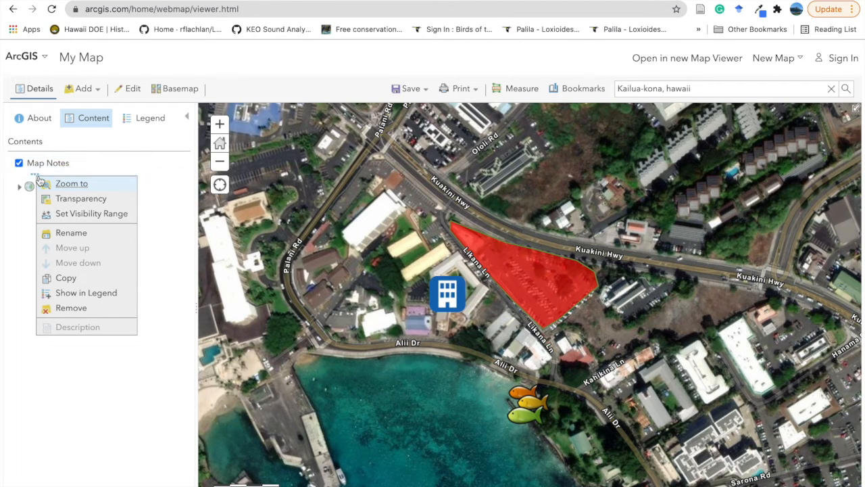
pyautogui.click(66, 215)
pyautogui.click(71, 232)
pyautogui.moveTo(428, 273); pyautogui.dragTo(375, 273)
pyautogui.write('Kai')
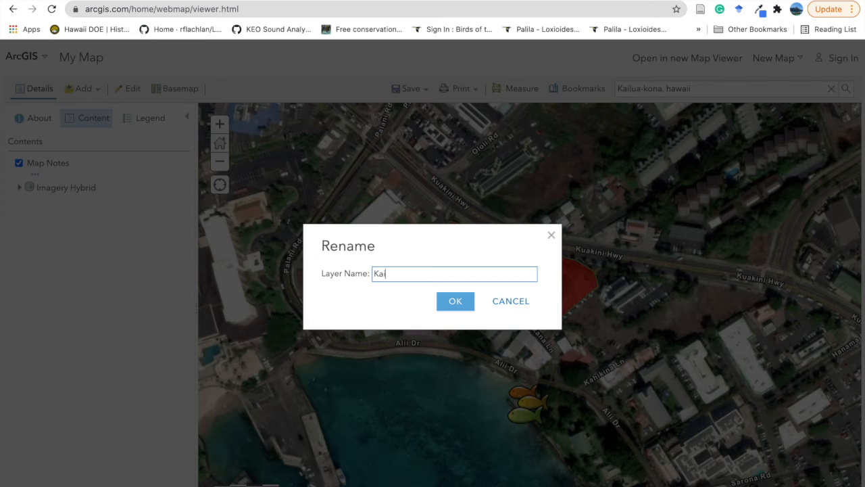
pyautogui.write('lua Kona Fun')
pyautogui.click(453, 300)
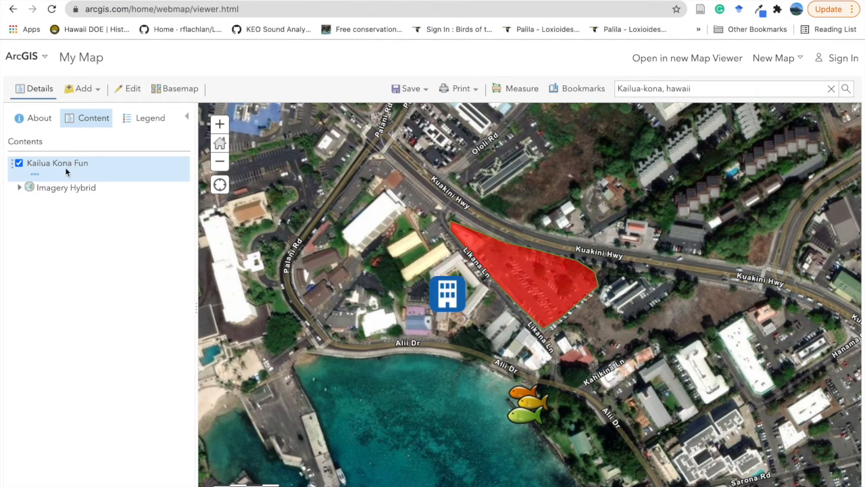
pyautogui.click(36, 174)
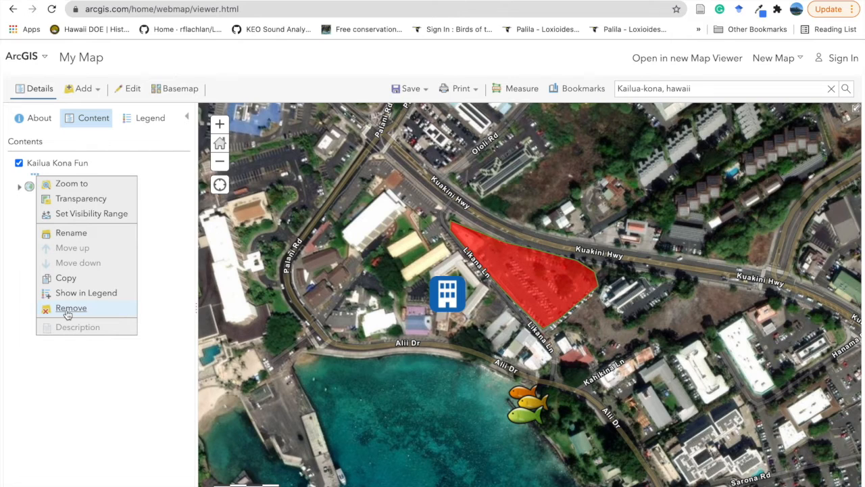
pyautogui.click(165, 300)
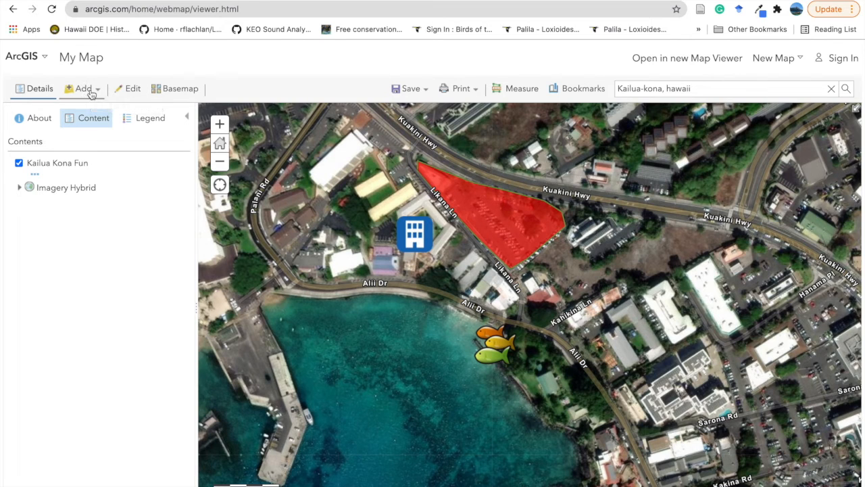
# Search ArcGIS Online for layers matching "recreation hawaii".
pyautogui.click(92, 94)
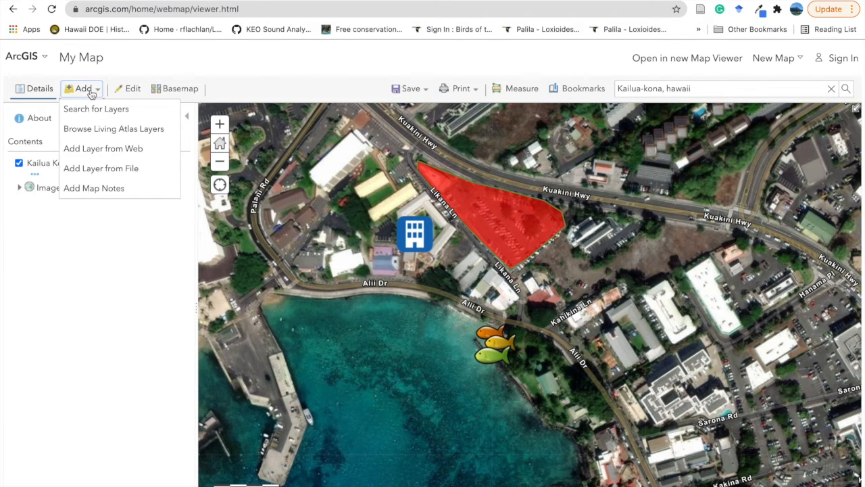
pyautogui.click(94, 109)
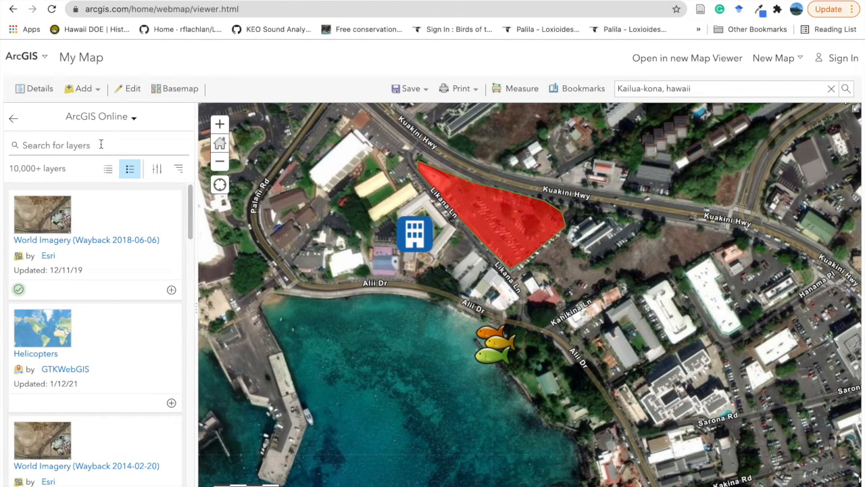
pyautogui.click(100, 144)
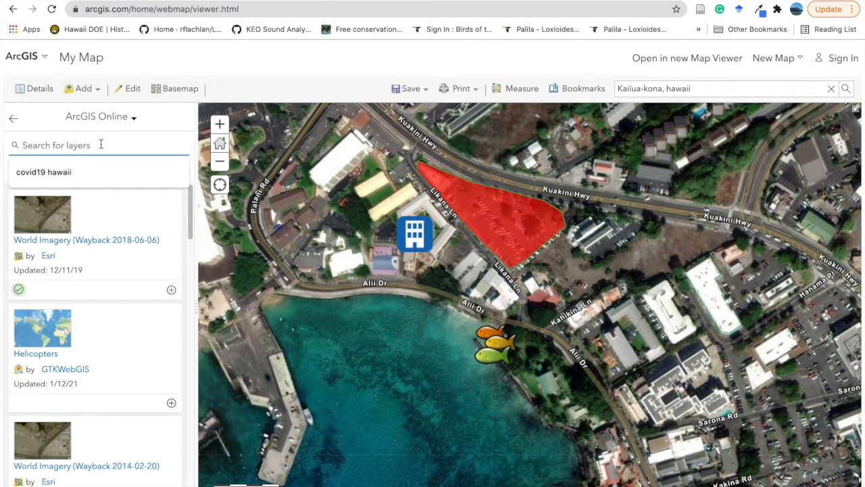
pyautogui.write('re')
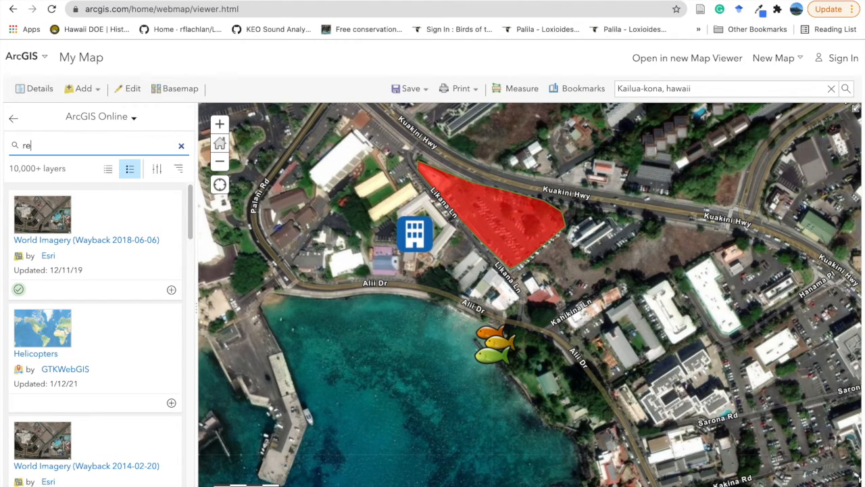
pyautogui.write('creation')
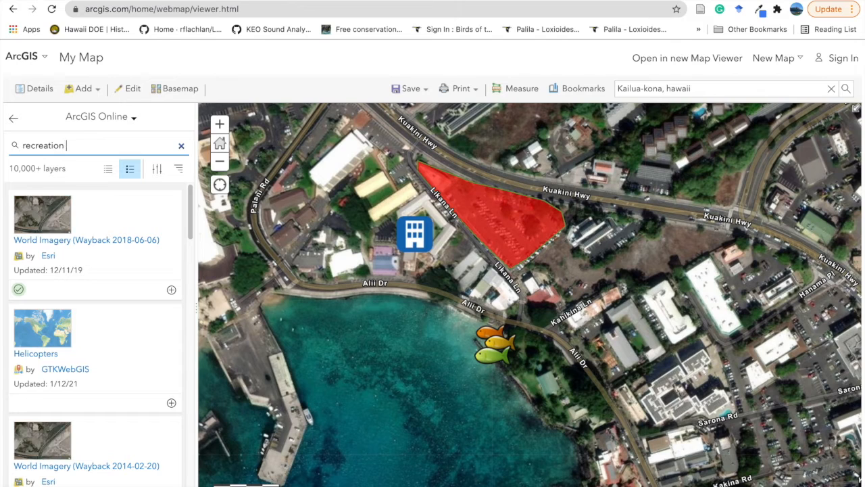
pyautogui.write(' hawaii')
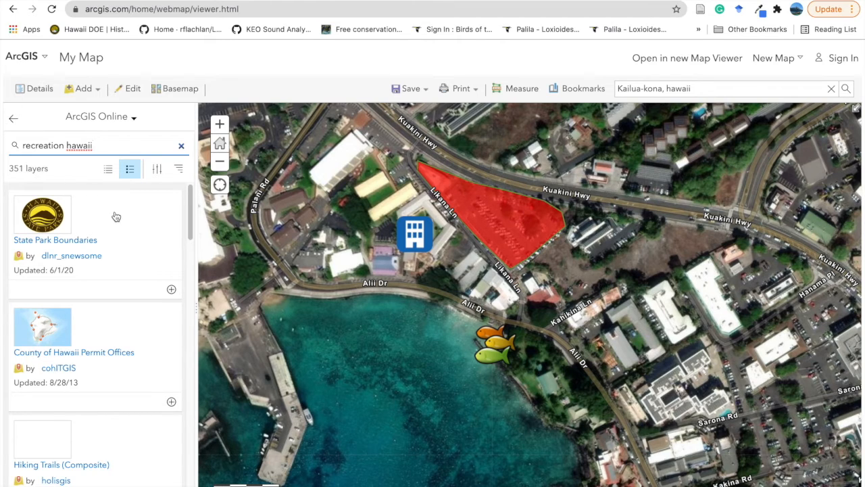
# Review the description of the State Park Boundaries layer, add the layer to the map and close its details.
pyautogui.click(115, 217)
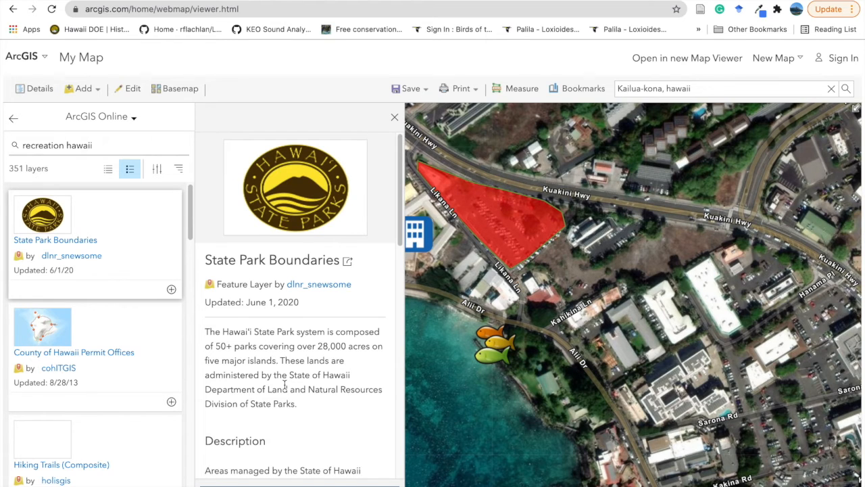
pyautogui.scroll(-4, 285, 384)
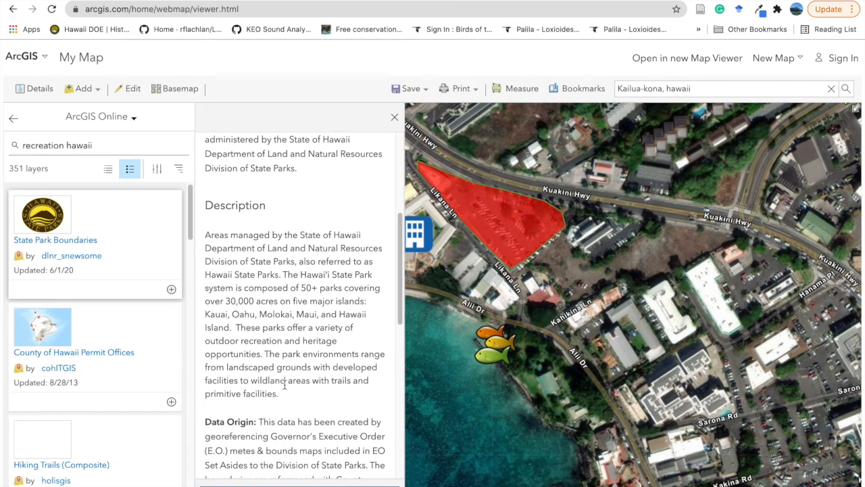
pyautogui.scroll(4, 285, 384)
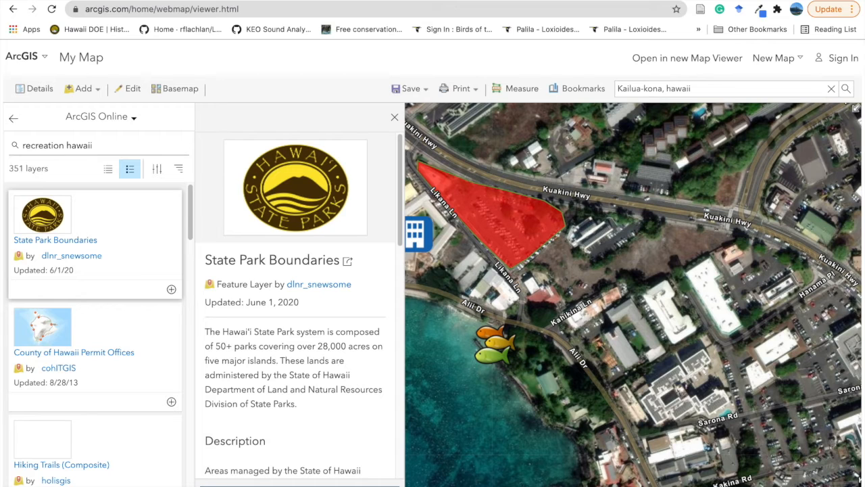
pyautogui.click(171, 289)
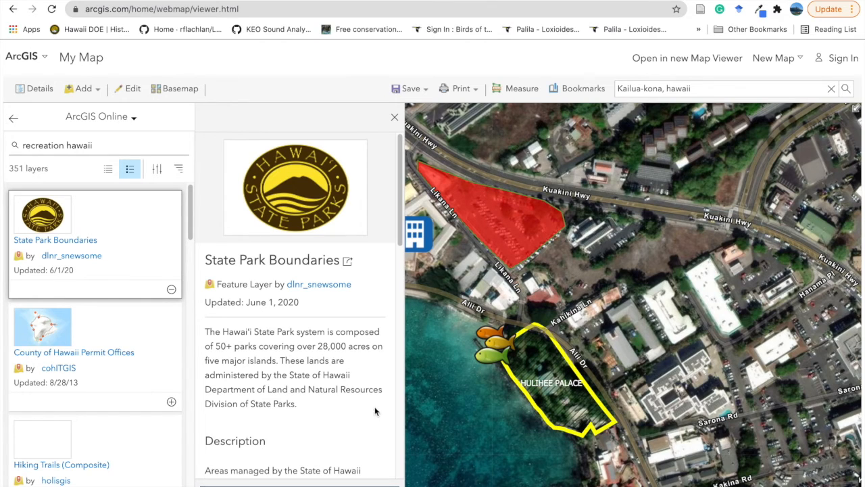
pyautogui.click(396, 120)
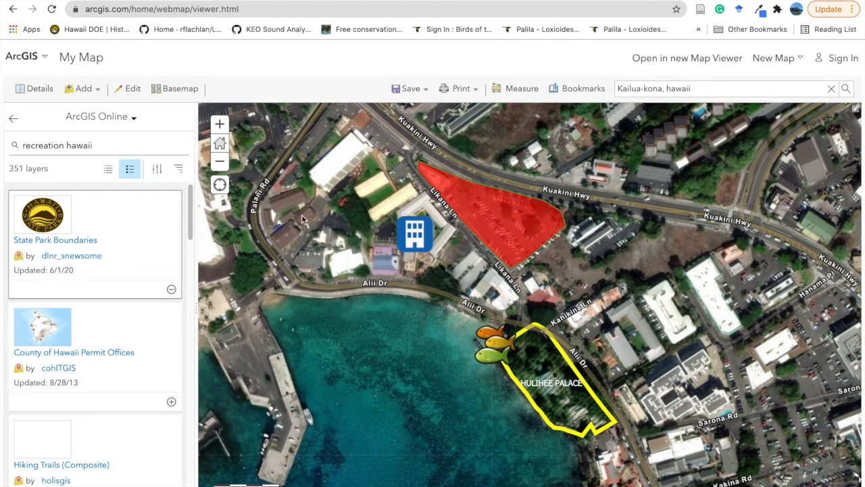
# Examine the state park boundaries around Hulihee Palace and along the wider Kona coast.
pyautogui.moveTo(395, 343); pyautogui.dragTo(315, 248)
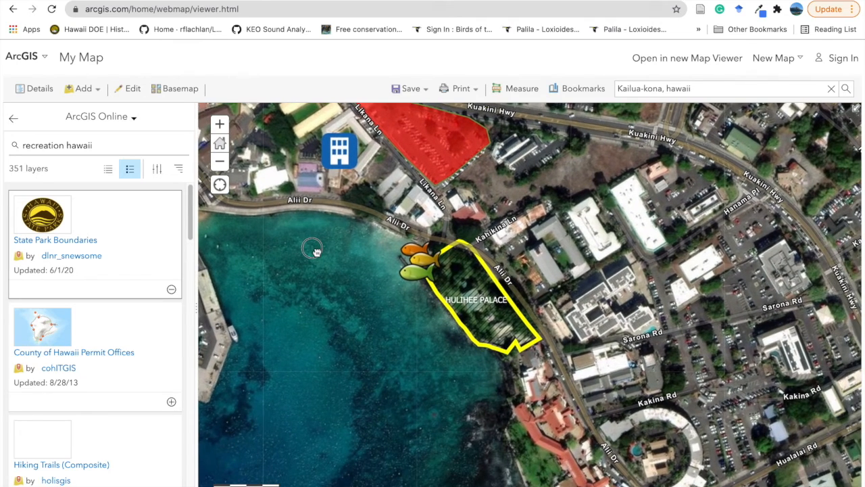
pyautogui.moveTo(400, 316); pyautogui.dragTo(396, 321)
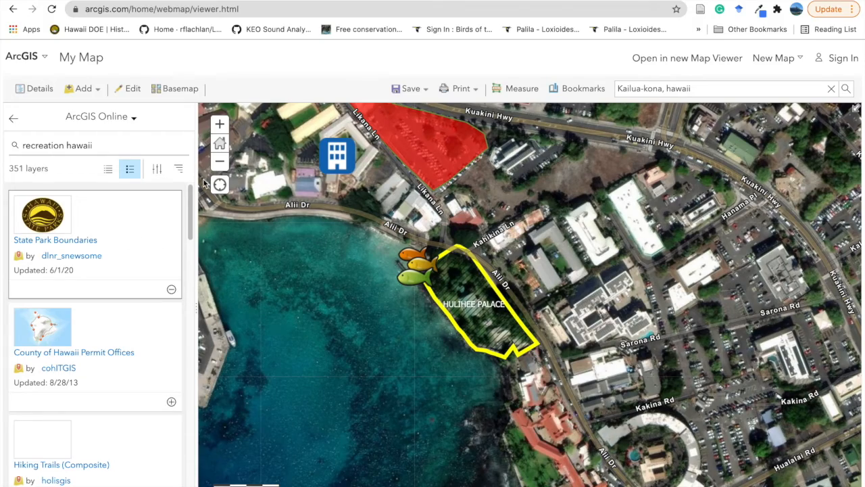
pyautogui.click(219, 162)
pyautogui.click(220, 167)
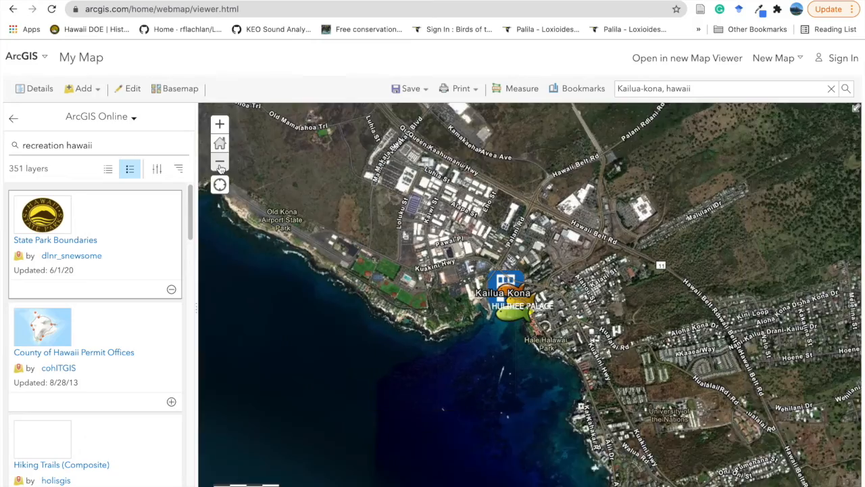
pyautogui.click(220, 167)
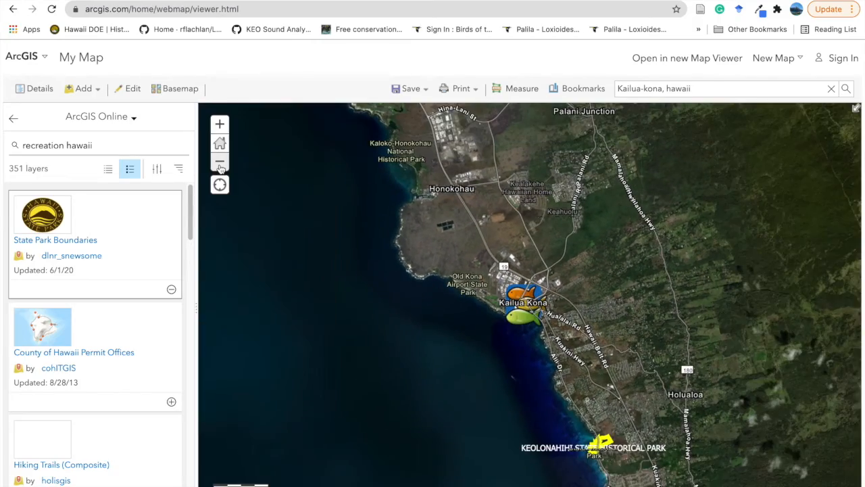
pyautogui.click(219, 167)
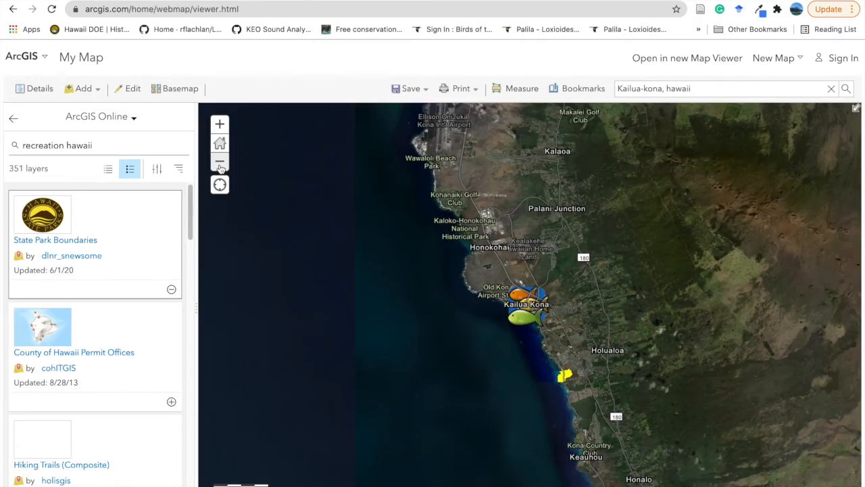
pyautogui.click(219, 167)
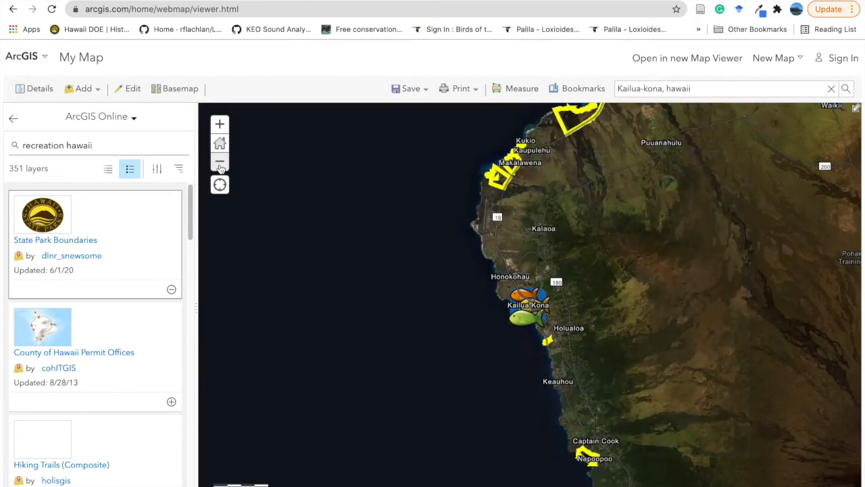
# Examine the state park boundaries along the Kona coast and across the interior and east side of Hawaii island.
pyautogui.moveTo(546, 201); pyautogui.dragTo(448, 304)
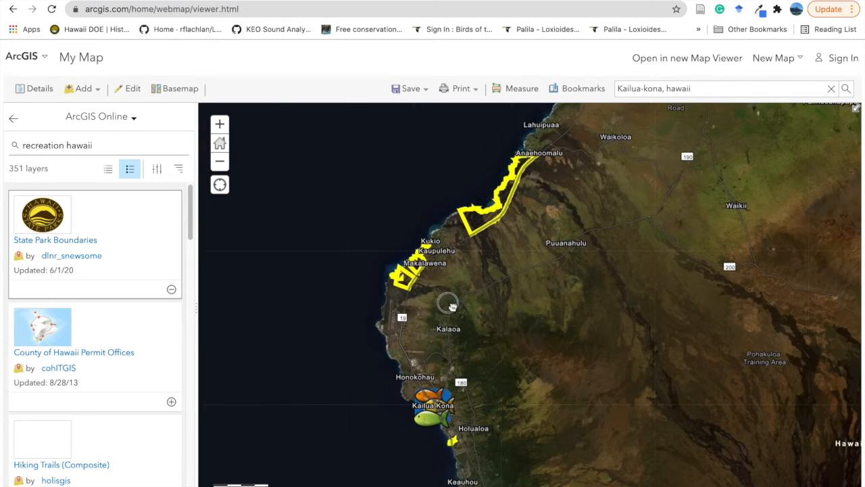
pyautogui.moveTo(485, 281); pyautogui.dragTo(520, 144)
pyautogui.moveTo(599, 326); pyautogui.dragTo(478, 136)
pyautogui.moveTo(656, 320); pyautogui.dragTo(417, 295)
pyautogui.moveTo(597, 302); pyautogui.dragTo(455, 433)
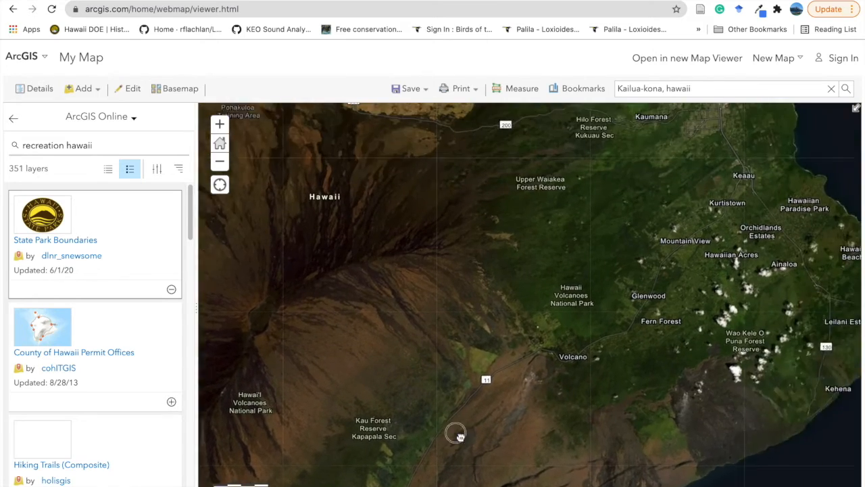
pyautogui.moveTo(528, 321); pyautogui.dragTo(526, 427)
pyautogui.moveTo(586, 299); pyautogui.dragTo(601, 394)
pyautogui.moveTo(455, 369); pyautogui.dragTo(688, 304)
pyautogui.moveTo(390, 376); pyautogui.dragTo(669, 296)
pyautogui.moveTo(503, 300); pyautogui.dragTo(560, 293)
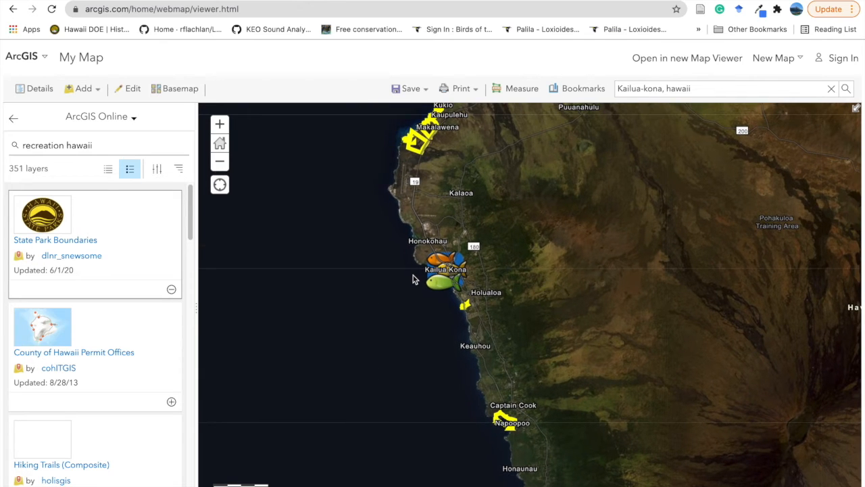
# Examine the distribution of state parks across the whole of Hawaii island and the neighboring islands.
pyautogui.click(220, 164)
pyautogui.click(220, 164)
pyautogui.click(220, 164)
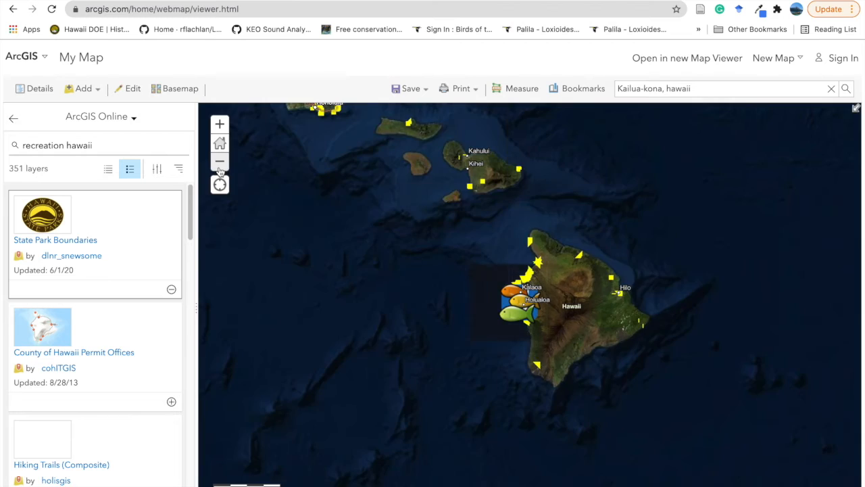
pyautogui.click(220, 164)
pyautogui.moveTo(327, 238); pyautogui.dragTo(399, 292)
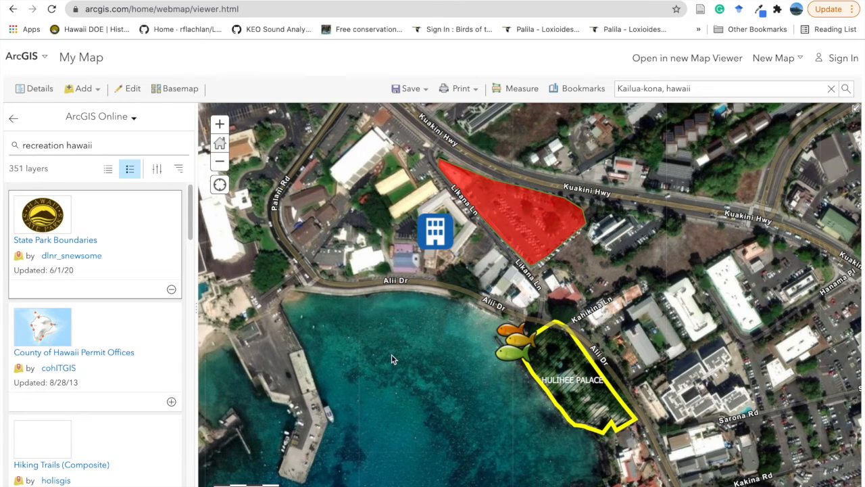
# Show the map contents and switch the State Park Boundaries layer off and on, leaving it displayed.
pyautogui.click(37, 91)
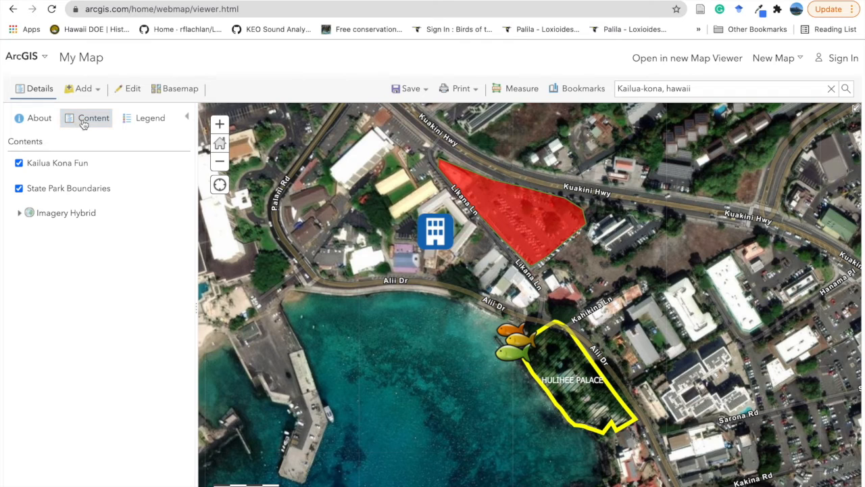
pyautogui.click(19, 191)
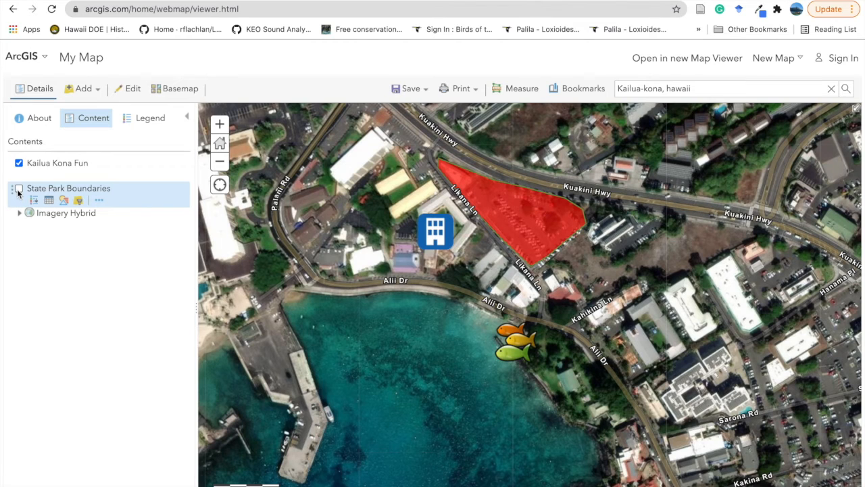
pyautogui.click(18, 190)
pyautogui.click(19, 191)
pyautogui.click(19, 190)
pyautogui.click(18, 190)
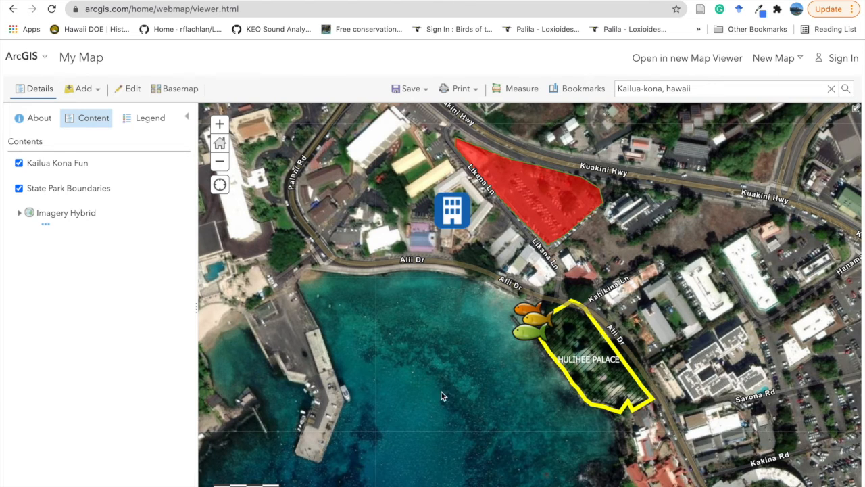
# Read through all attributes in the Hulihee Palace park polygon's pop-up and close it.
pyautogui.moveTo(456, 388); pyautogui.dragTo(431, 367)
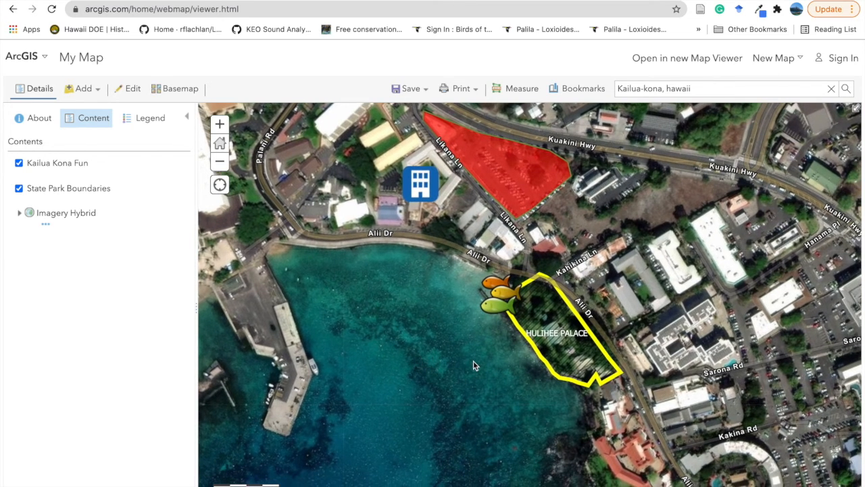
pyautogui.click(570, 353)
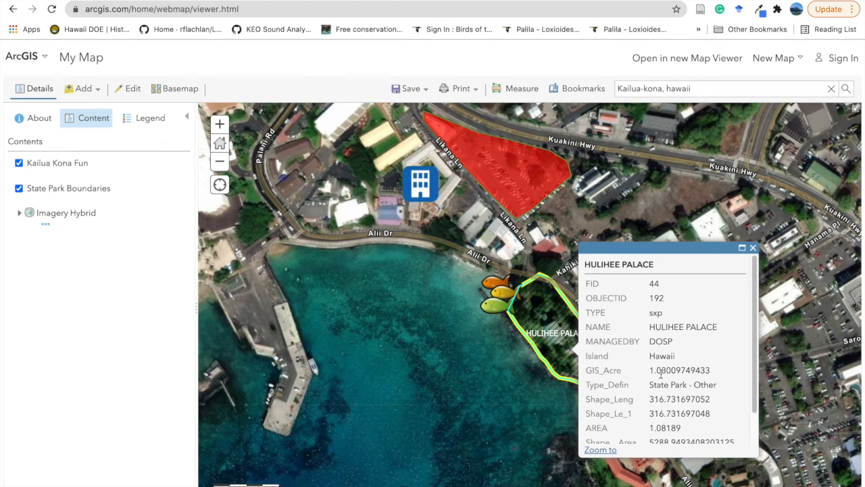
pyautogui.moveTo(756, 366); pyautogui.dragTo(753, 412)
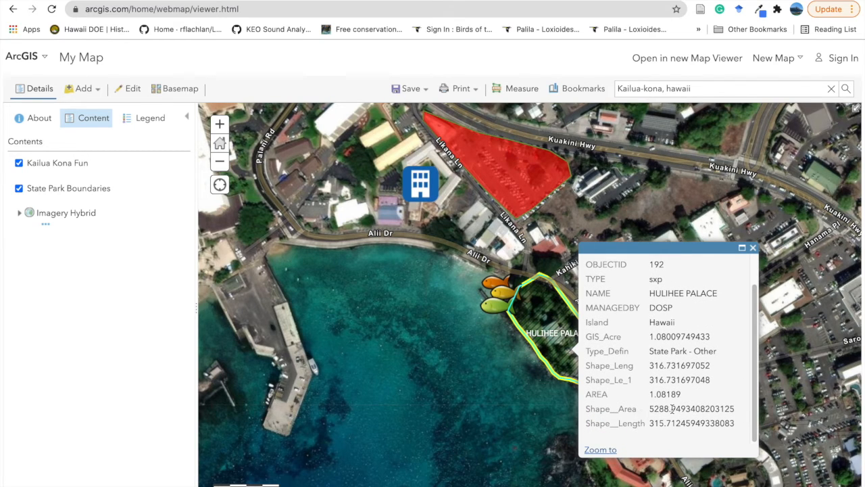
pyautogui.moveTo(753, 423); pyautogui.dragTo(740, 357)
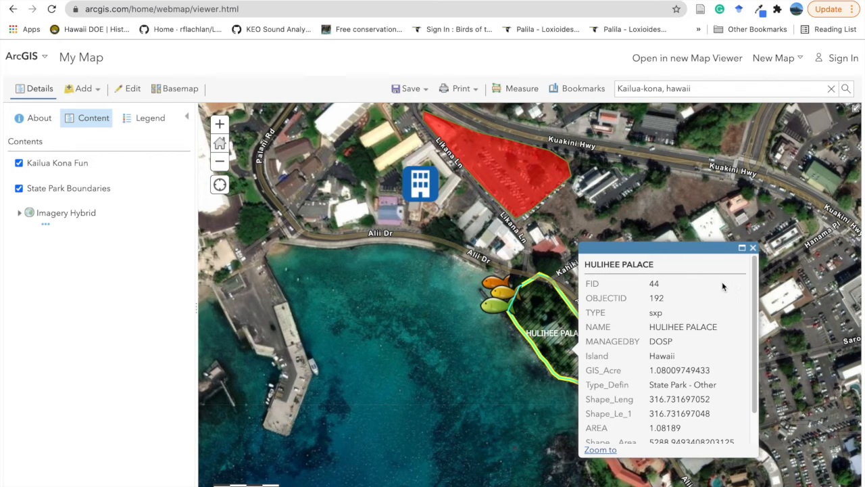
pyautogui.click(753, 248)
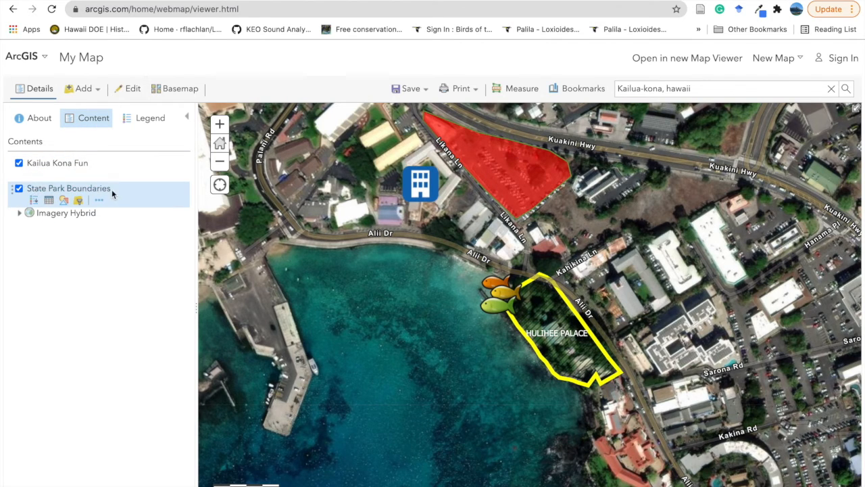
# Open the State Park Boundaries attribute table and browse its records, returning to the first one.
pyautogui.click(49, 202)
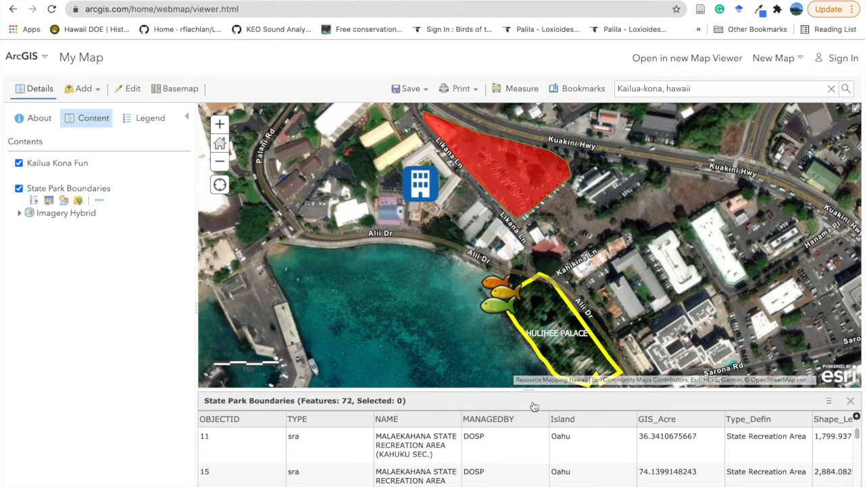
pyautogui.scroll(-15, 531, 441)
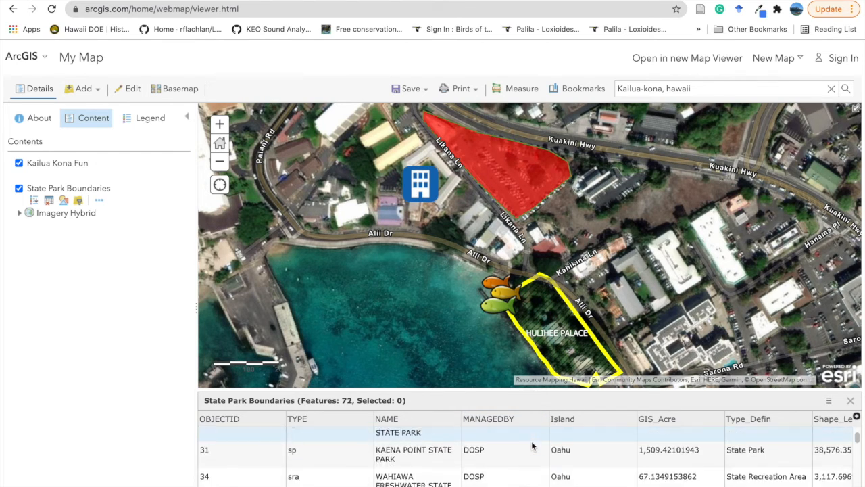
pyautogui.scroll(-20, 532, 440)
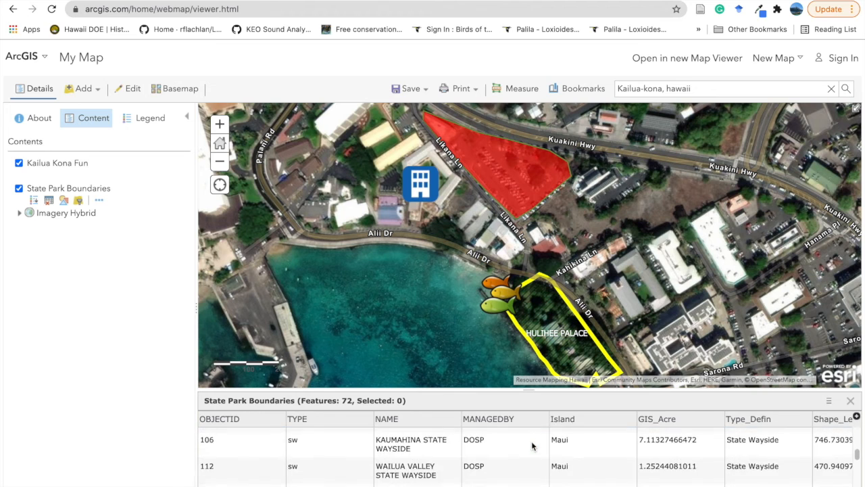
pyautogui.scroll(20, 531, 440)
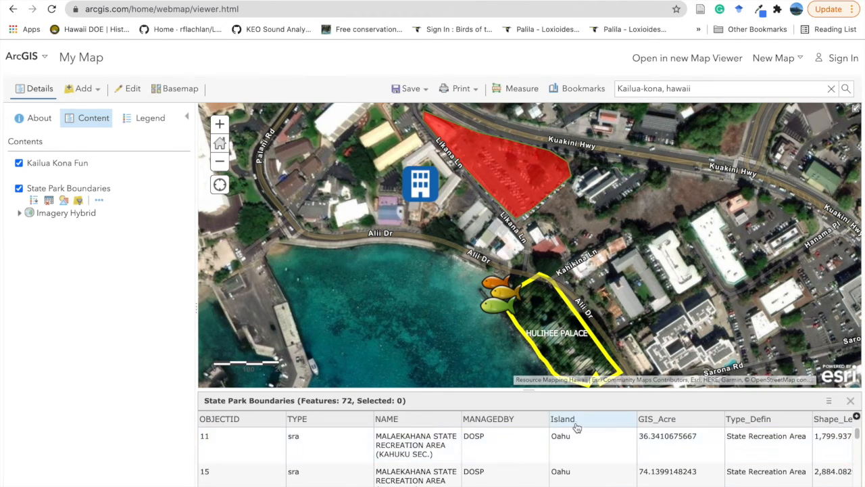
# Review the sort options of the Island, MANAGEDBY and NAME columns without sorting, and close the attribute table.
pyautogui.click(588, 420)
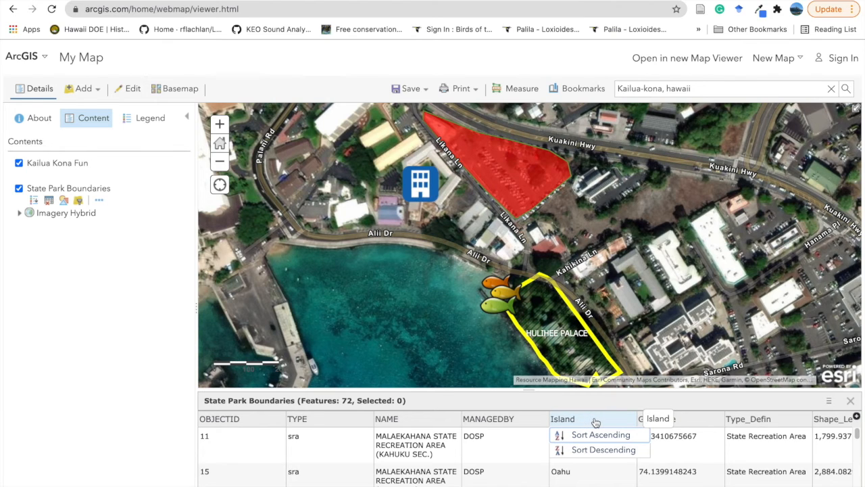
pyautogui.click(594, 422)
pyautogui.click(593, 421)
pyautogui.click(511, 421)
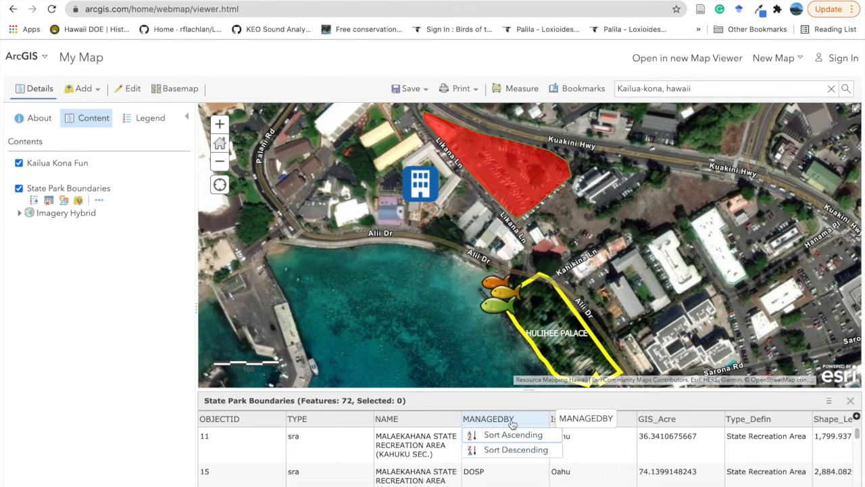
pyautogui.click(412, 424)
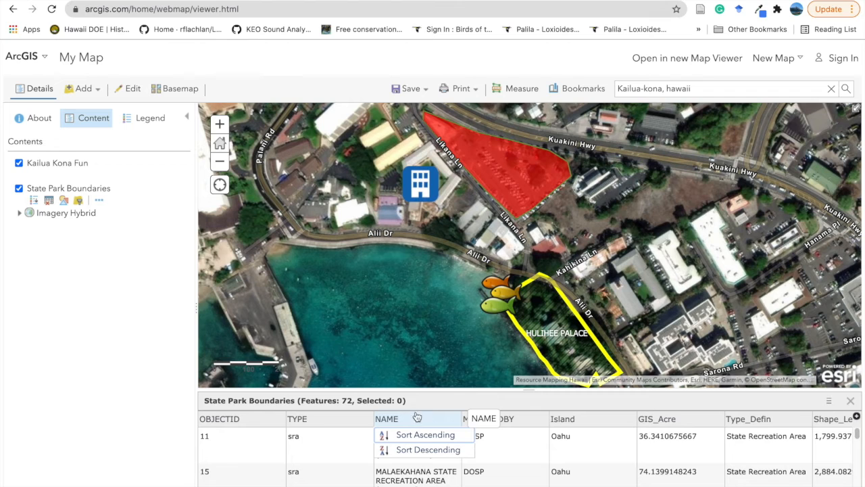
pyautogui.click(849, 400)
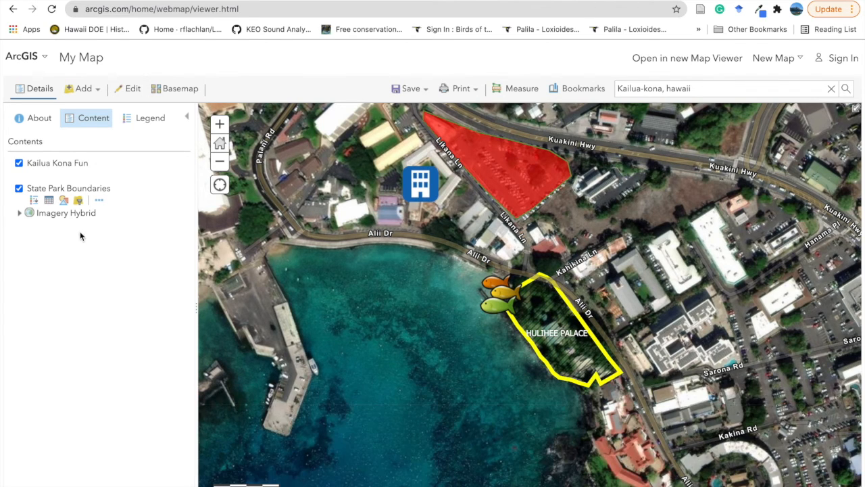
# Check the State Park Boundaries layer's legend symbol and attribute table in the contents, closing both.
pyautogui.click(35, 202)
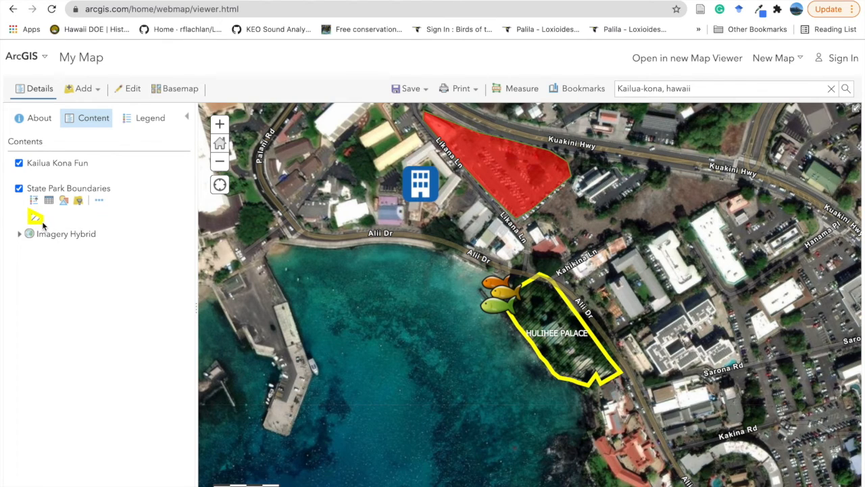
pyautogui.click(49, 200)
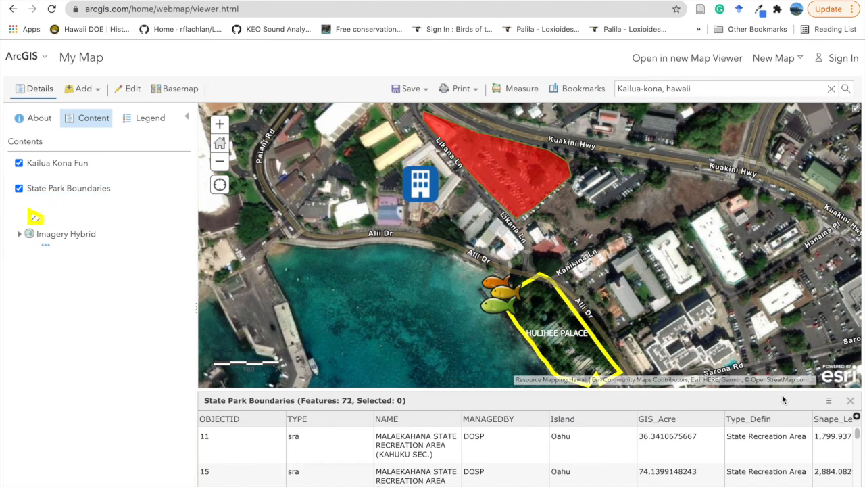
pyautogui.click(851, 400)
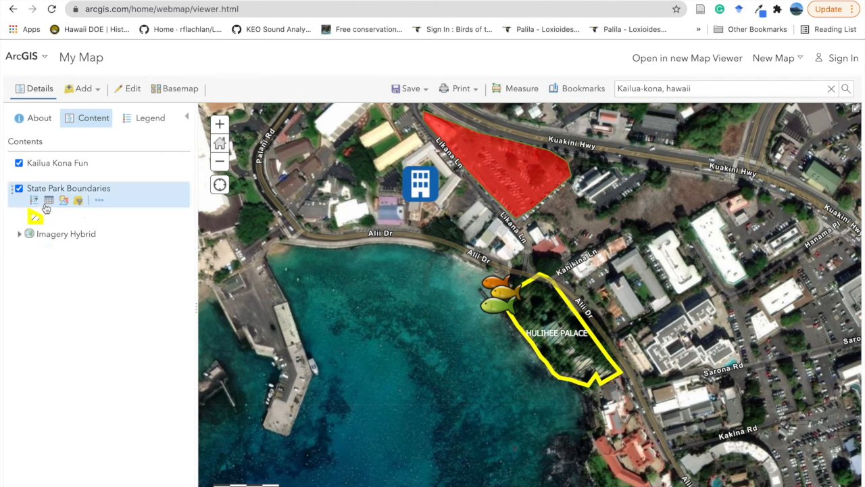
pyautogui.click(46, 207)
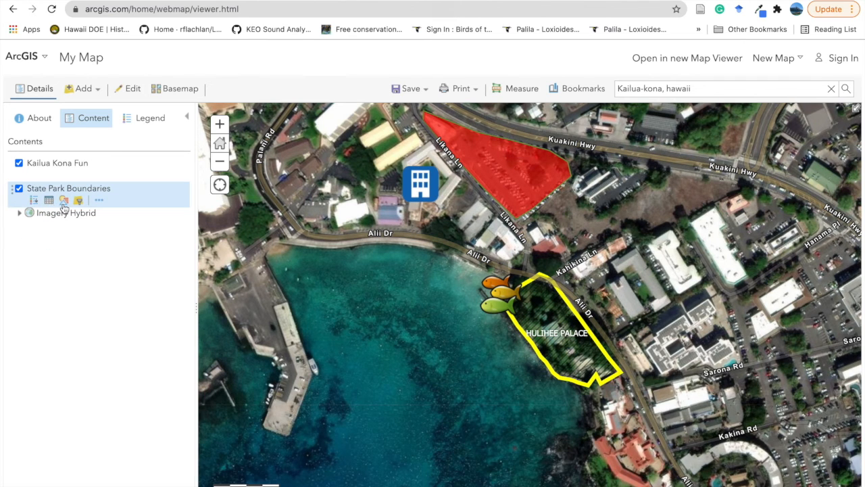
# Open the single-symbol style options of the State Park Boundaries layer and set the polygon fill to red #FF0000.
pyautogui.click(62, 202)
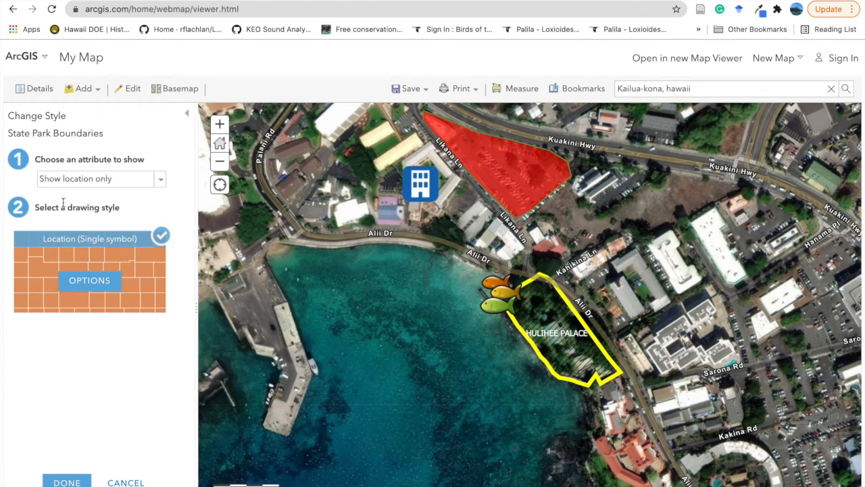
pyautogui.click(89, 283)
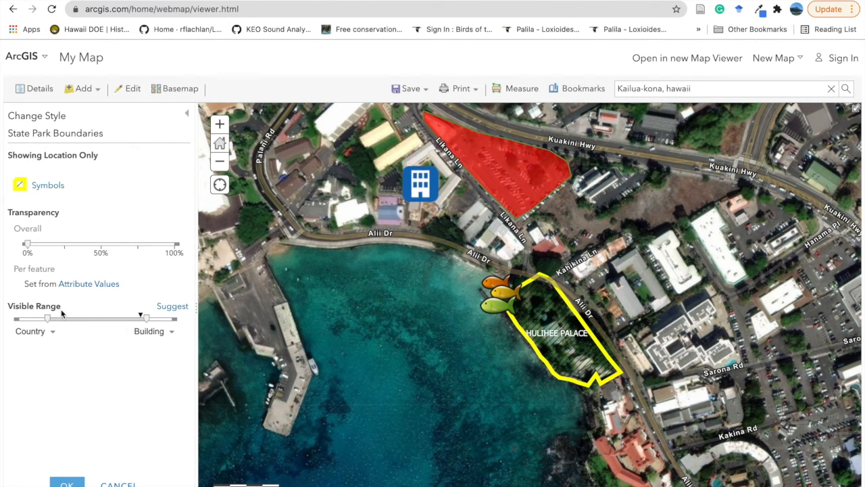
pyautogui.click(20, 186)
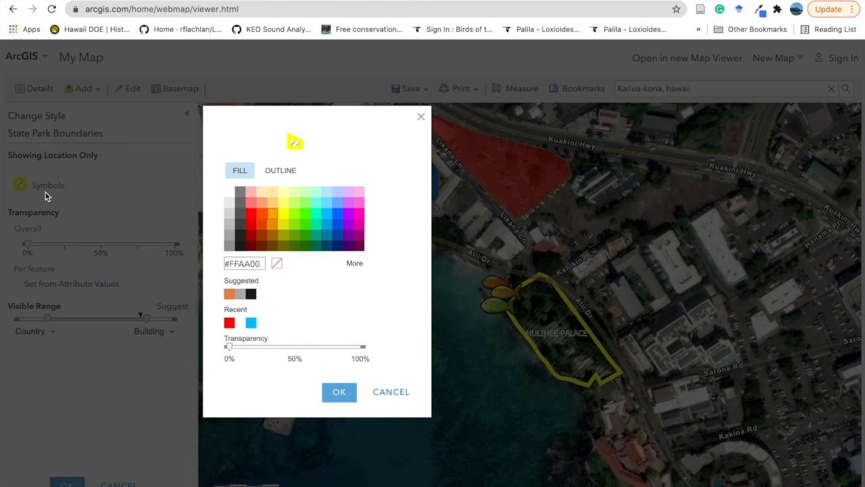
pyautogui.click(250, 215)
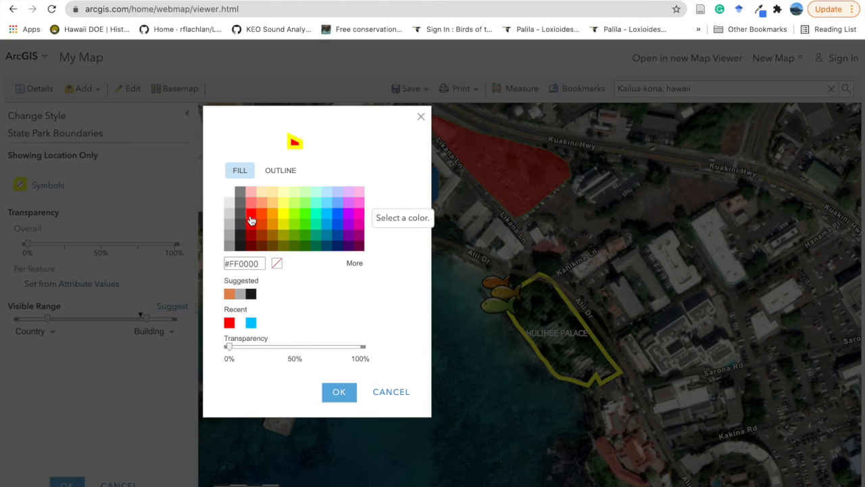
# Give the park polygons a thinner pink #FF73DF outline with about 27% transparency, and apply the new layer style.
pyautogui.click(280, 172)
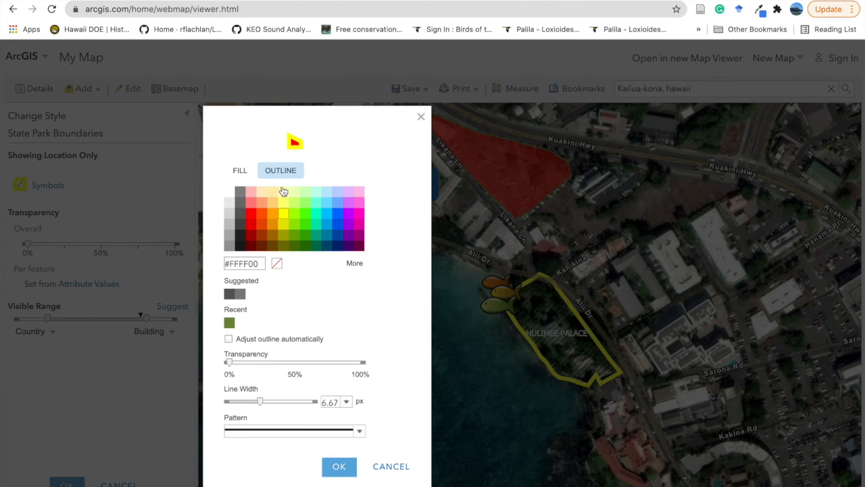
pyautogui.click(359, 204)
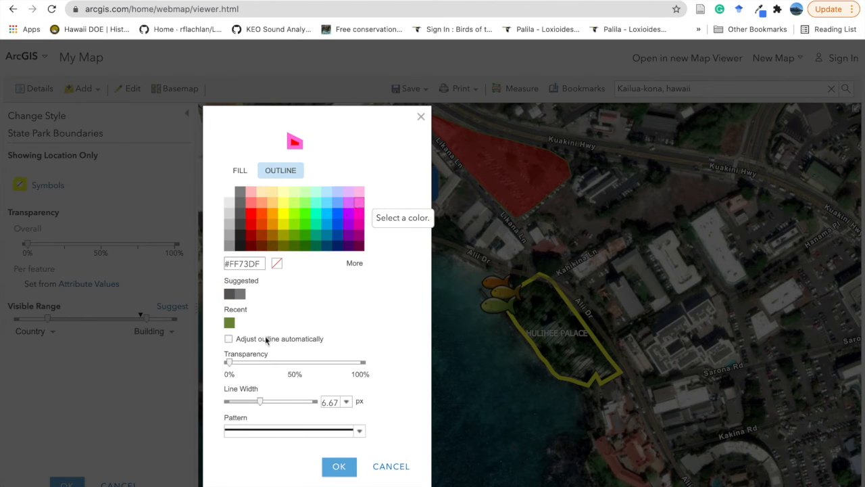
pyautogui.moveTo(229, 363); pyautogui.dragTo(266, 364)
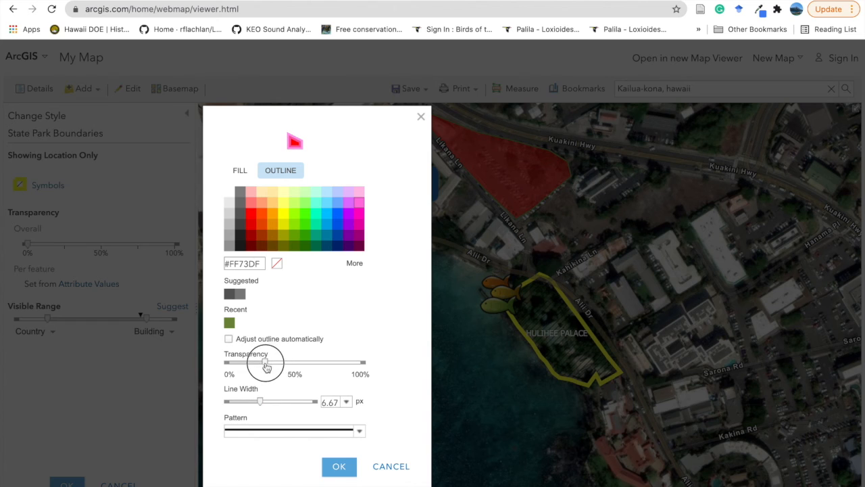
pyautogui.moveTo(262, 402); pyautogui.dragTo(242, 401)
pyautogui.click(333, 465)
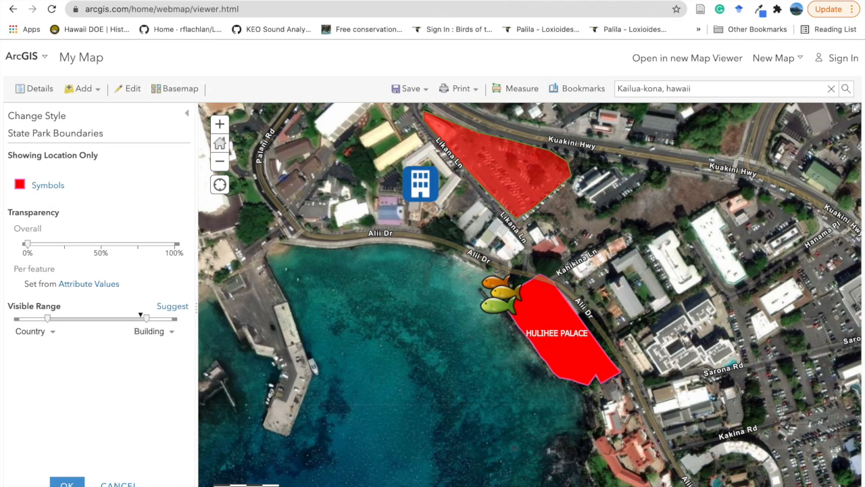
pyautogui.click(67, 483)
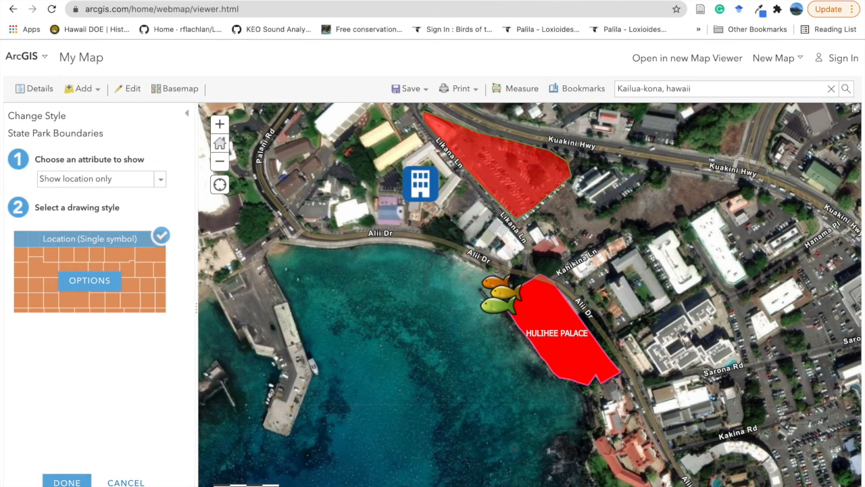
pyautogui.click(66, 481)
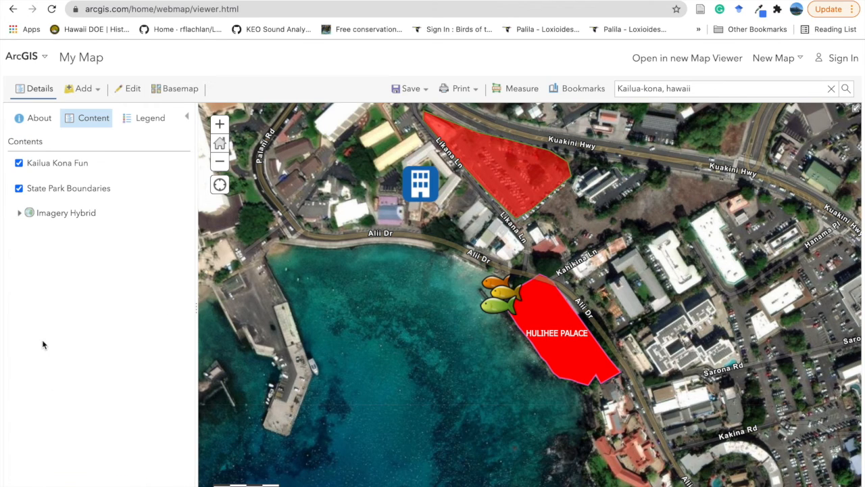
# Review the additional options available for the State Park Boundaries layer, closing the list without choosing any.
pyautogui.moveTo(68, 205)
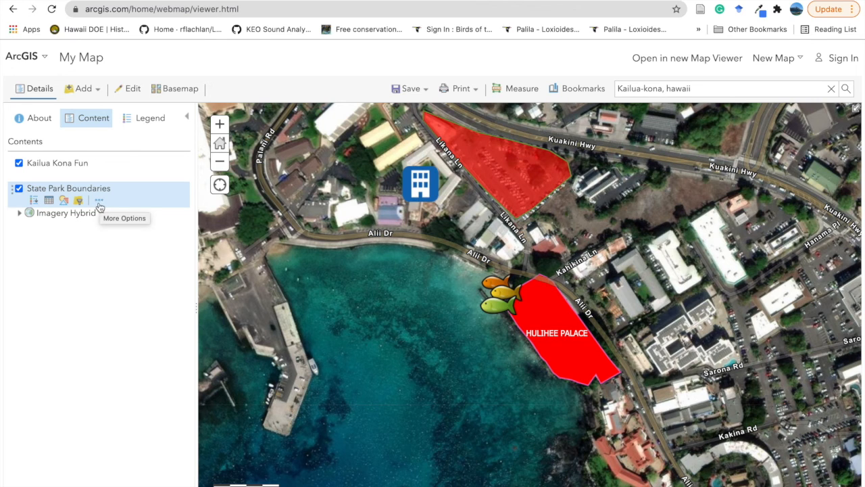
pyautogui.click(99, 203)
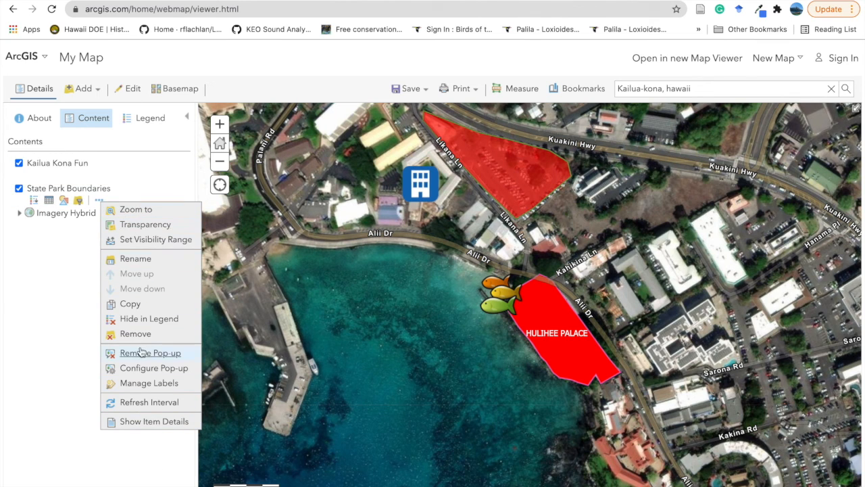
pyautogui.click(74, 254)
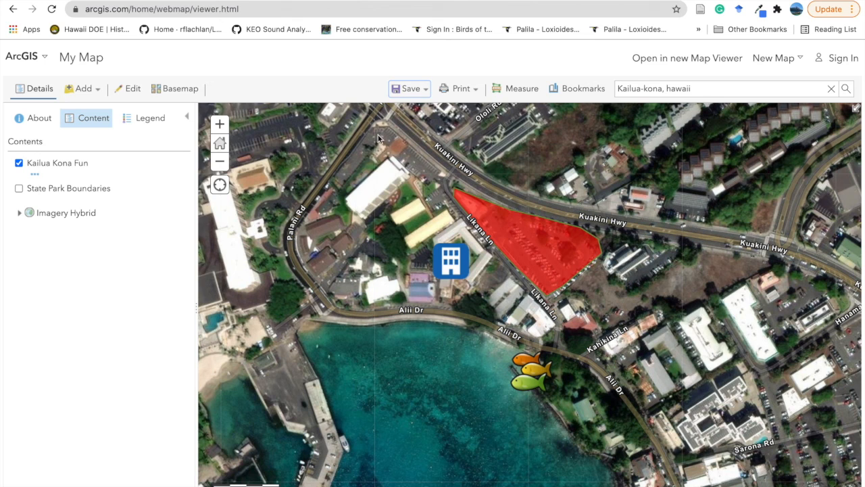
# Check the map's save options and the options for creating a new map or opening recent maps, closing both lists.
pyautogui.click(425, 92)
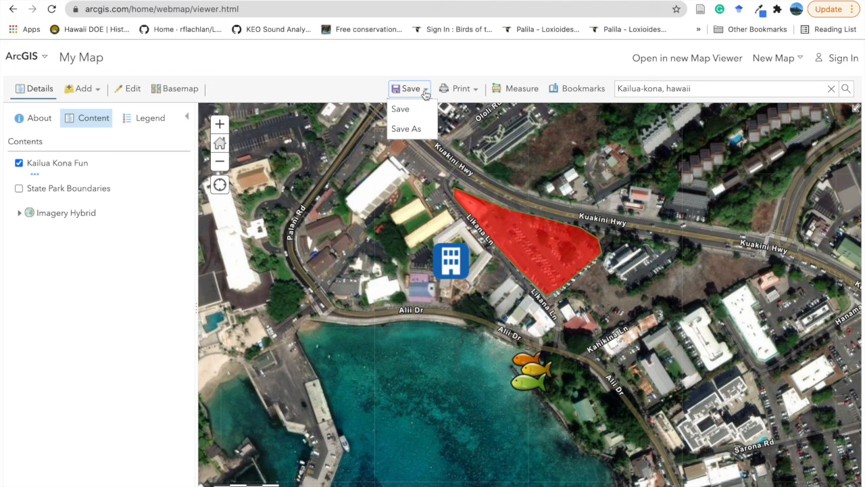
pyautogui.click(346, 94)
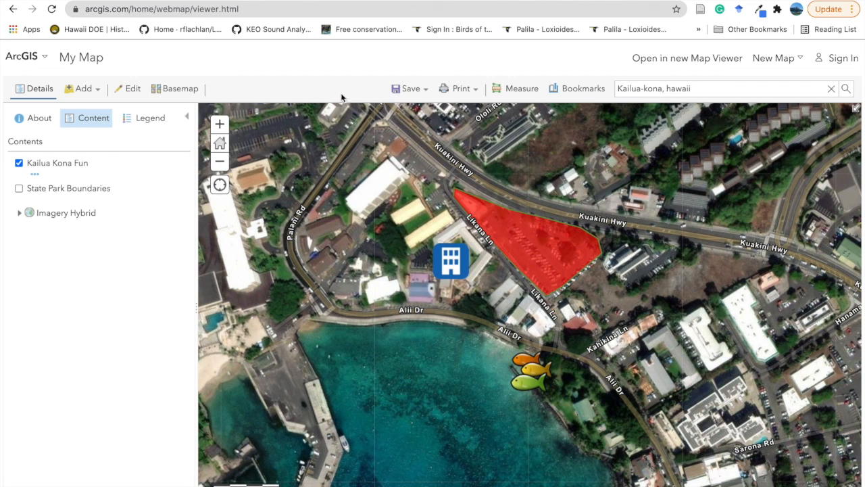
pyautogui.click(801, 63)
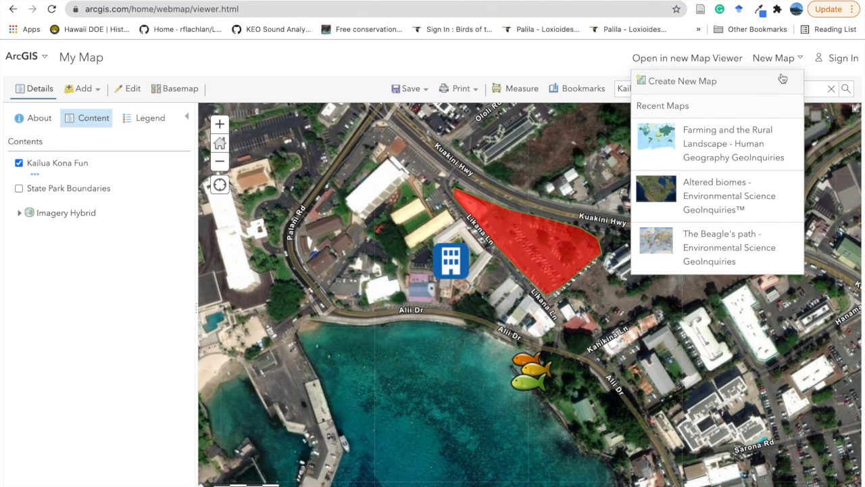
pyautogui.click(801, 62)
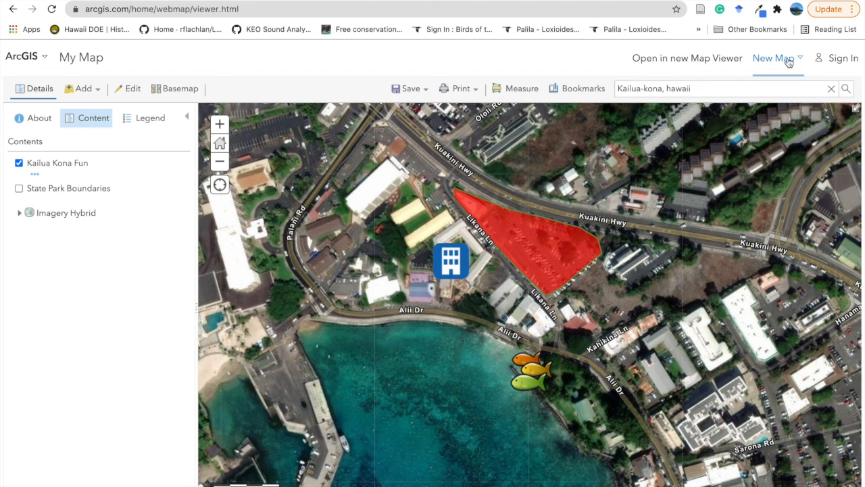